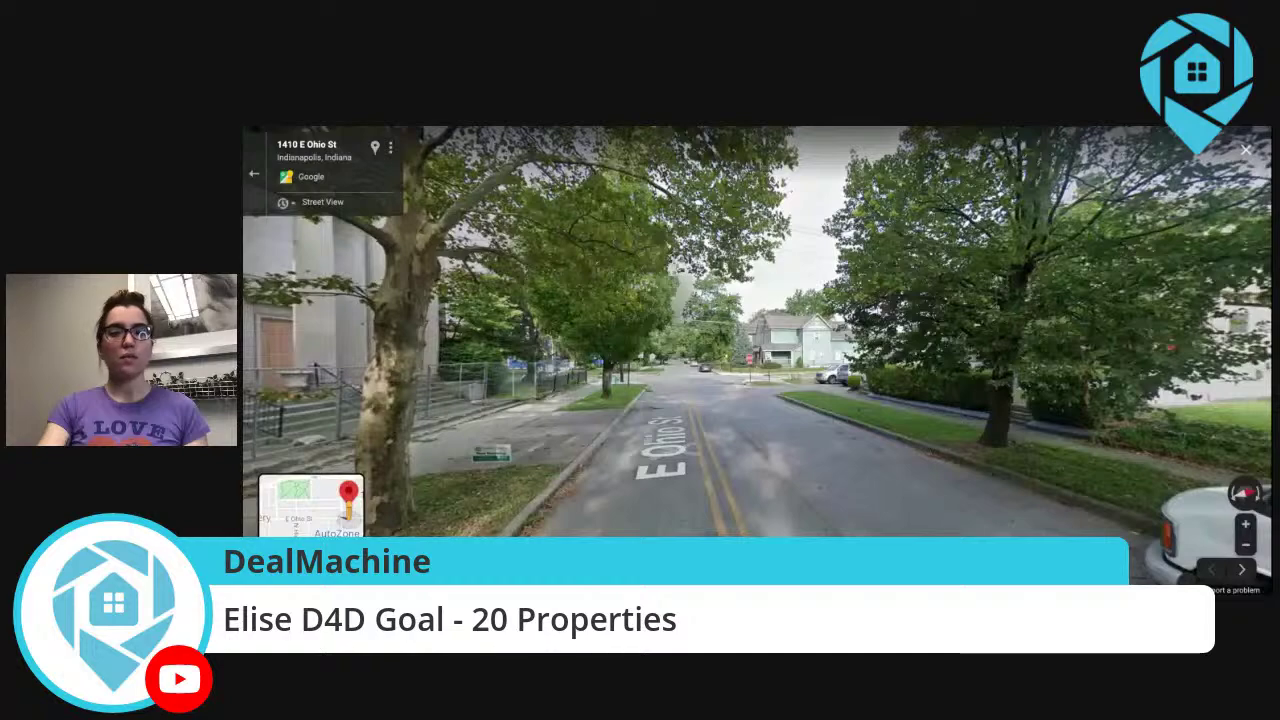
pyautogui.click(806, 440)
pyautogui.click(806, 440)
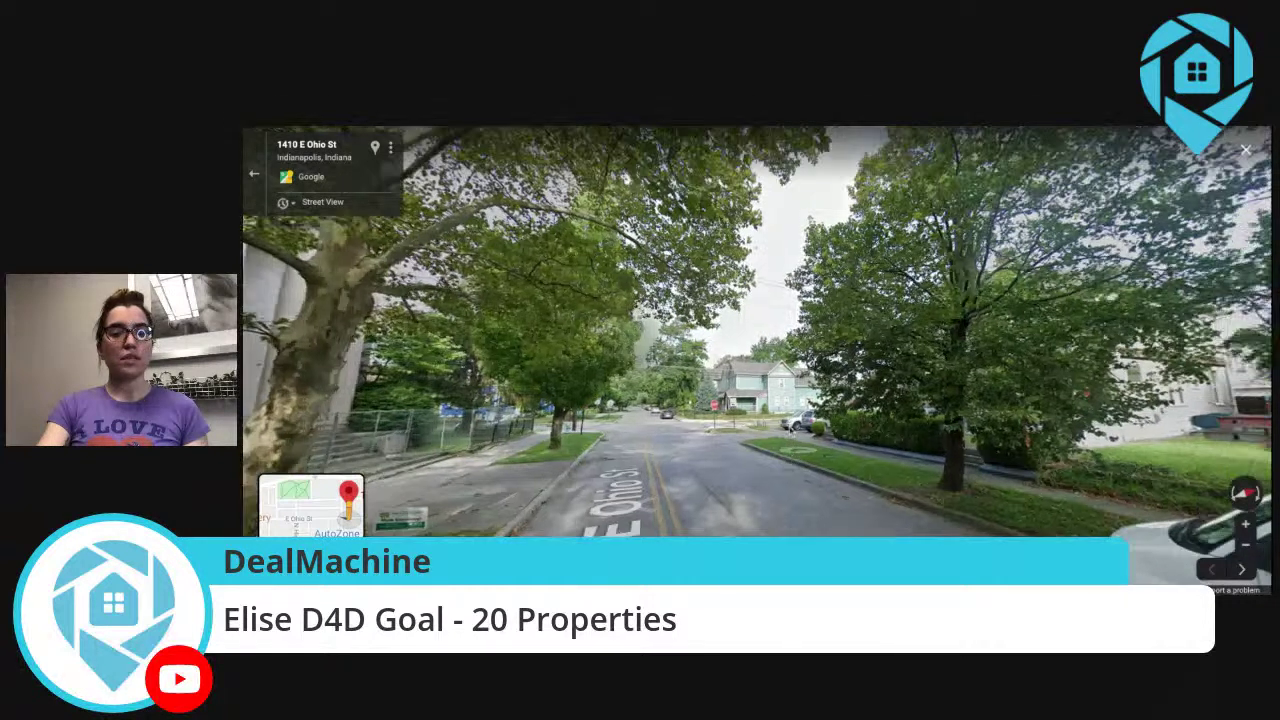
pyautogui.click(701, 479)
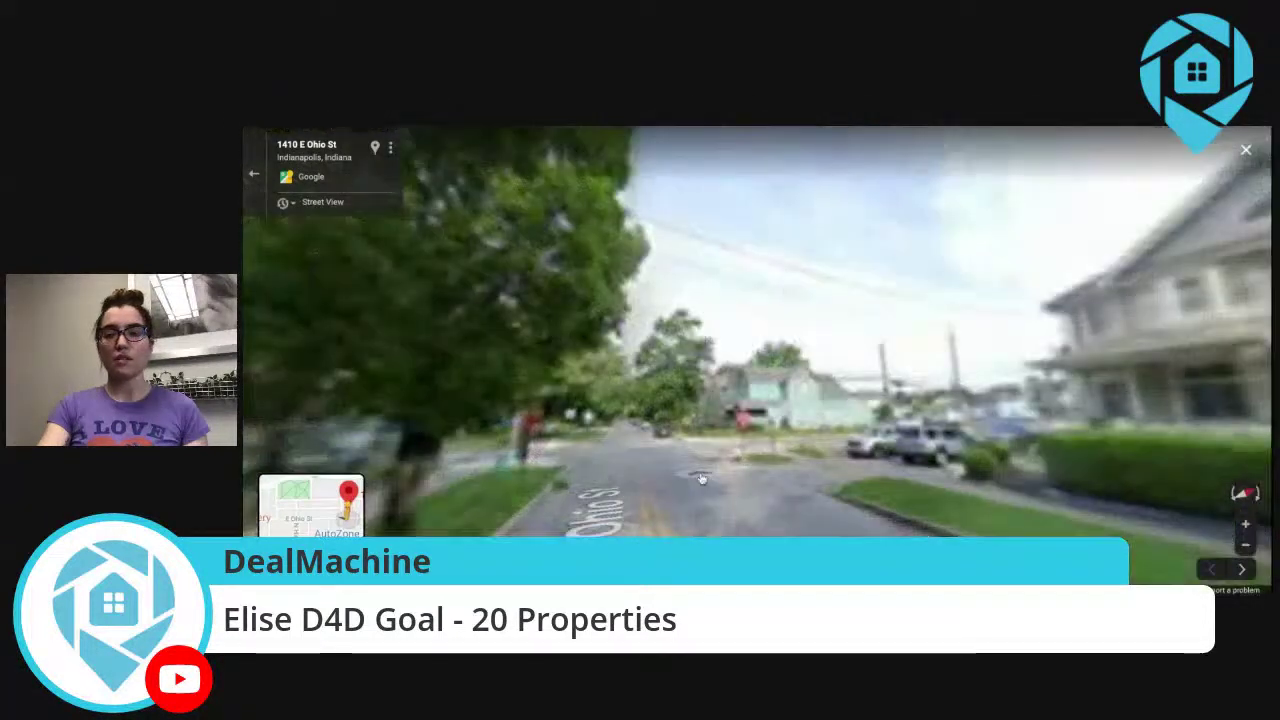
pyautogui.click(693, 497)
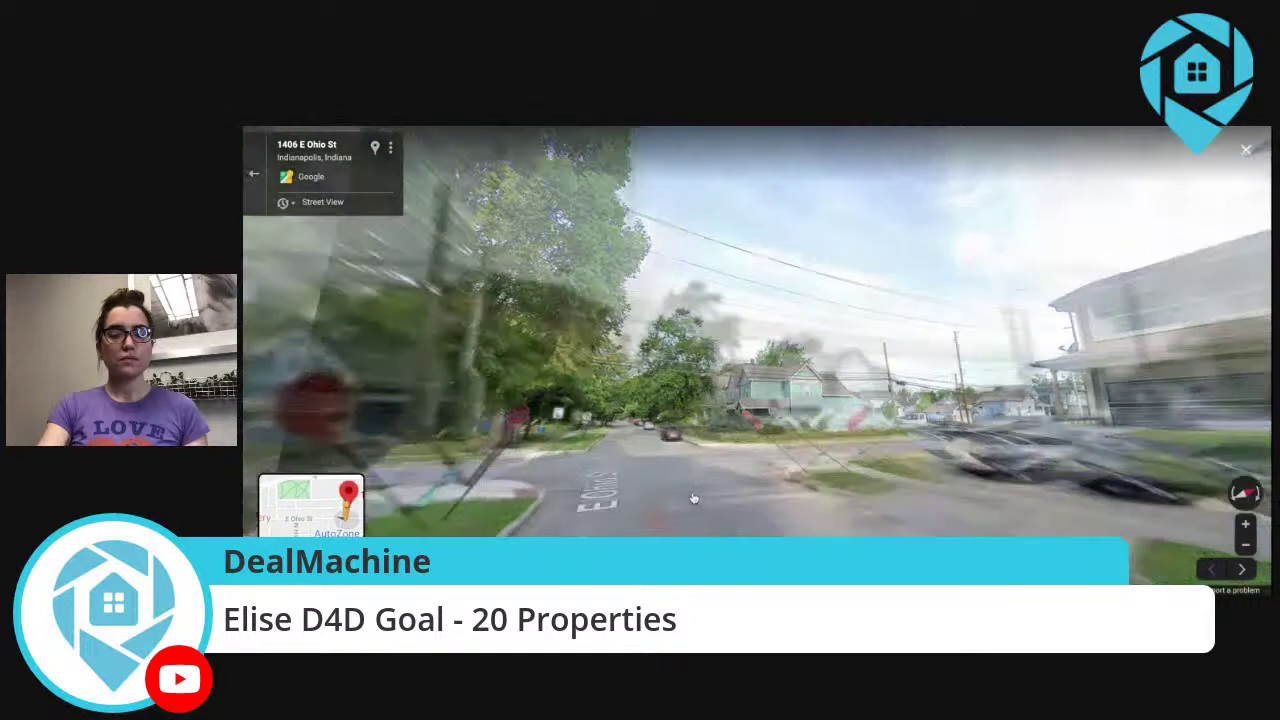
pyautogui.click(690, 493)
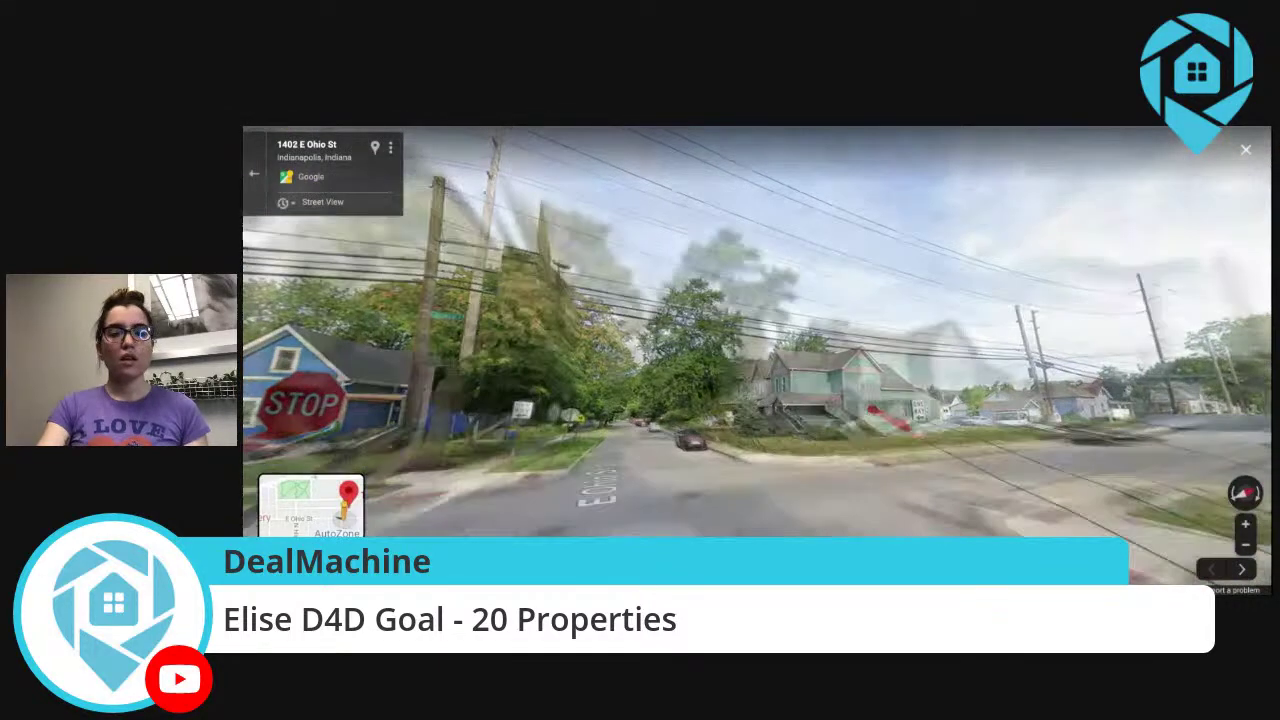
pyautogui.click(682, 486)
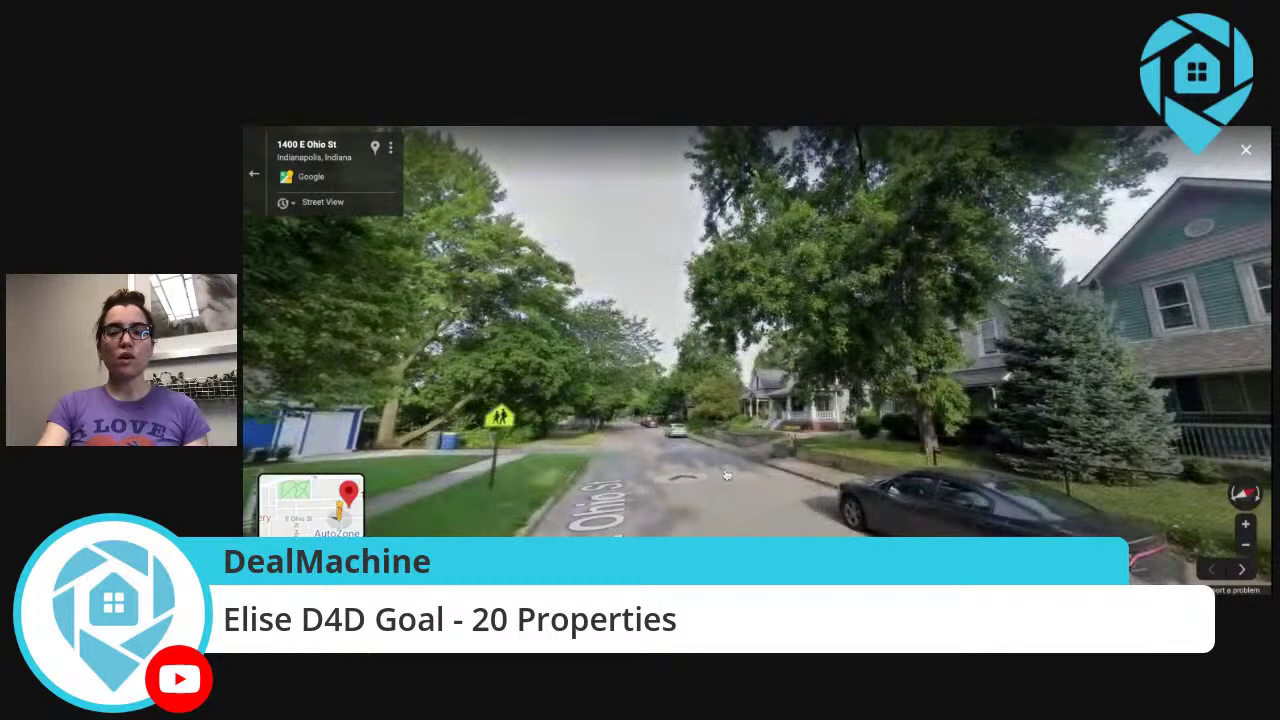
pyautogui.click(742, 513)
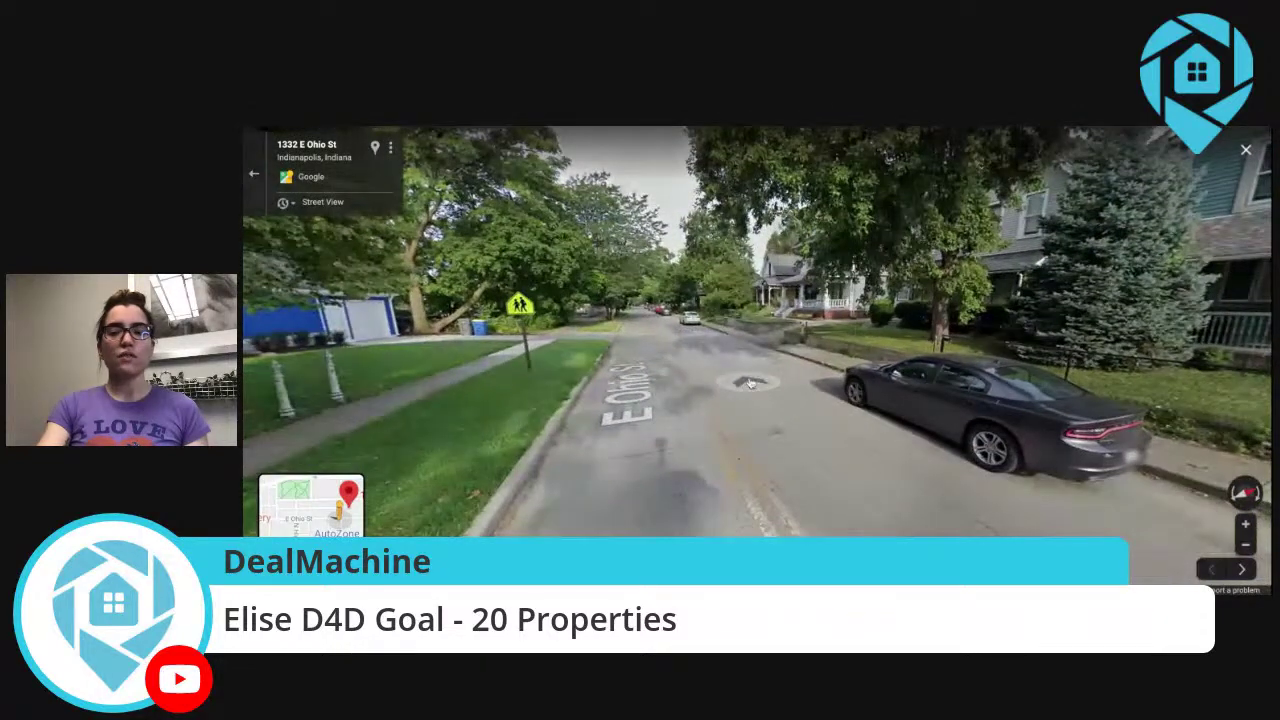
pyautogui.click(734, 370)
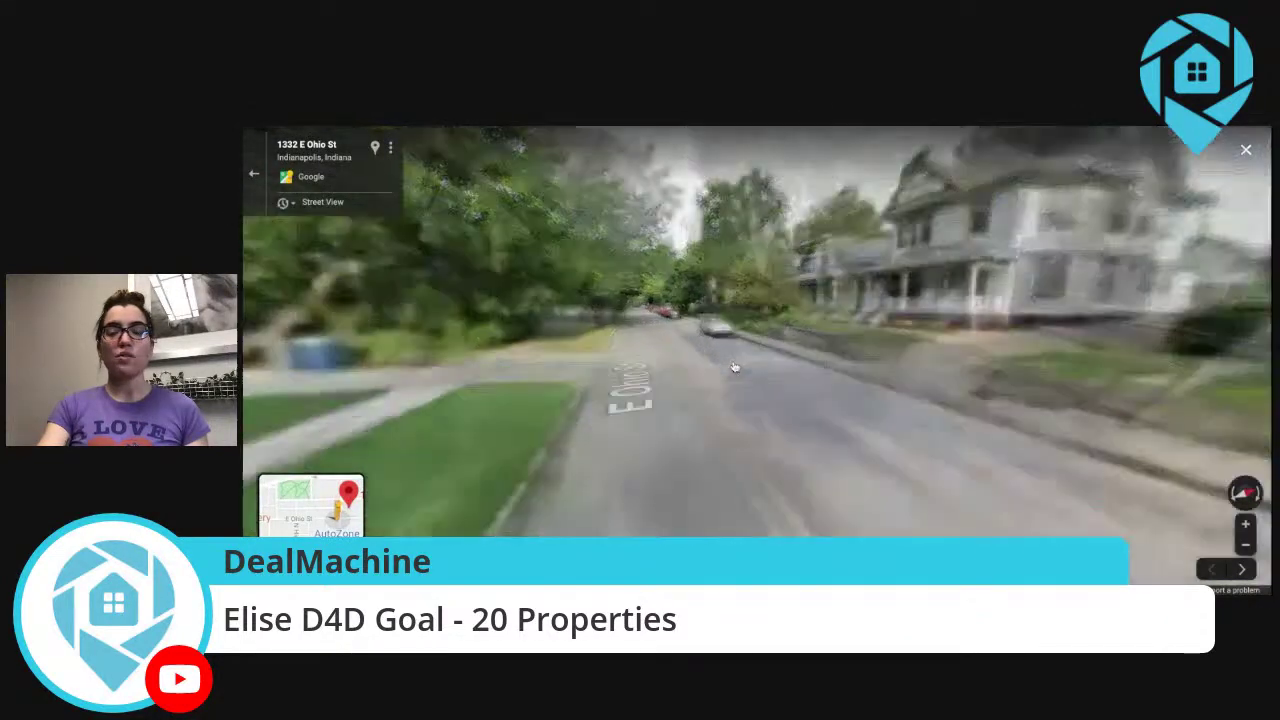
pyautogui.click(736, 370)
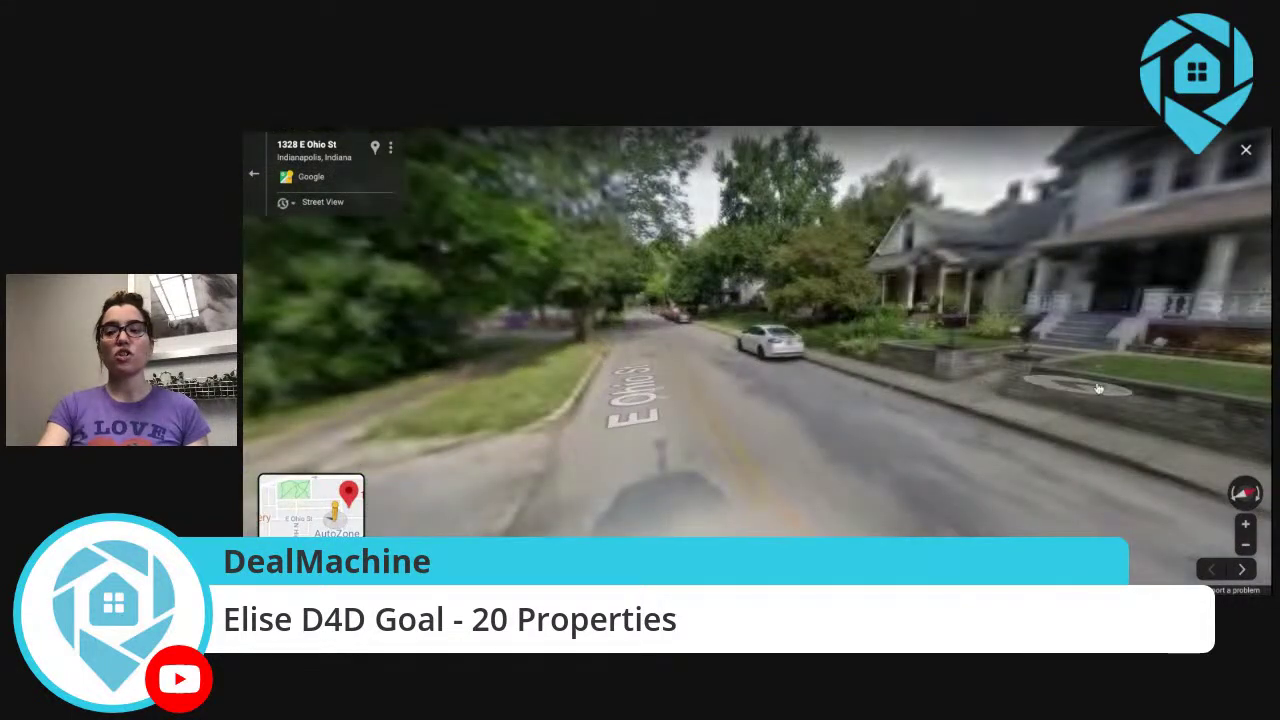
pyautogui.click(778, 441)
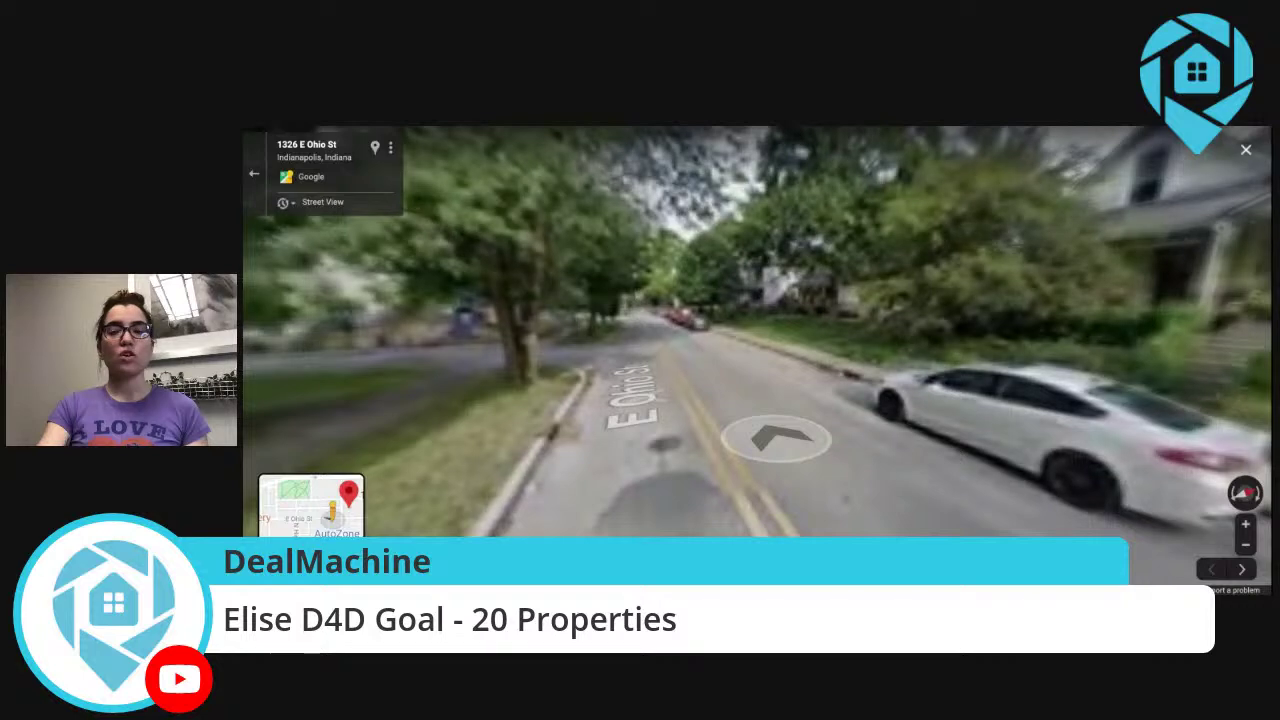
pyautogui.click(795, 441)
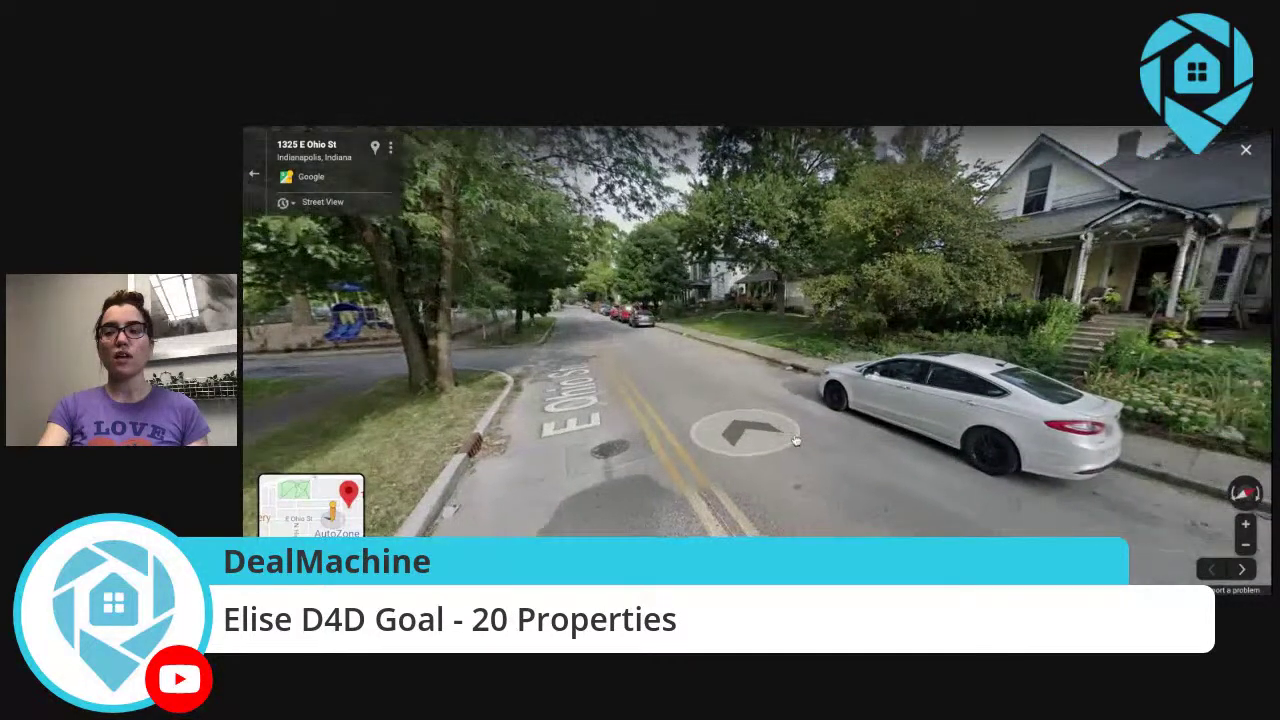
pyautogui.moveTo(795, 441)
pyautogui.mouseDown()
pyautogui.moveTo(631, 414)
pyautogui.moveTo(603, 426)
pyautogui.moveTo(619, 430)
pyautogui.mouseUp()
pyautogui.moveTo(873, 425); pyautogui.dragTo(577, 490)
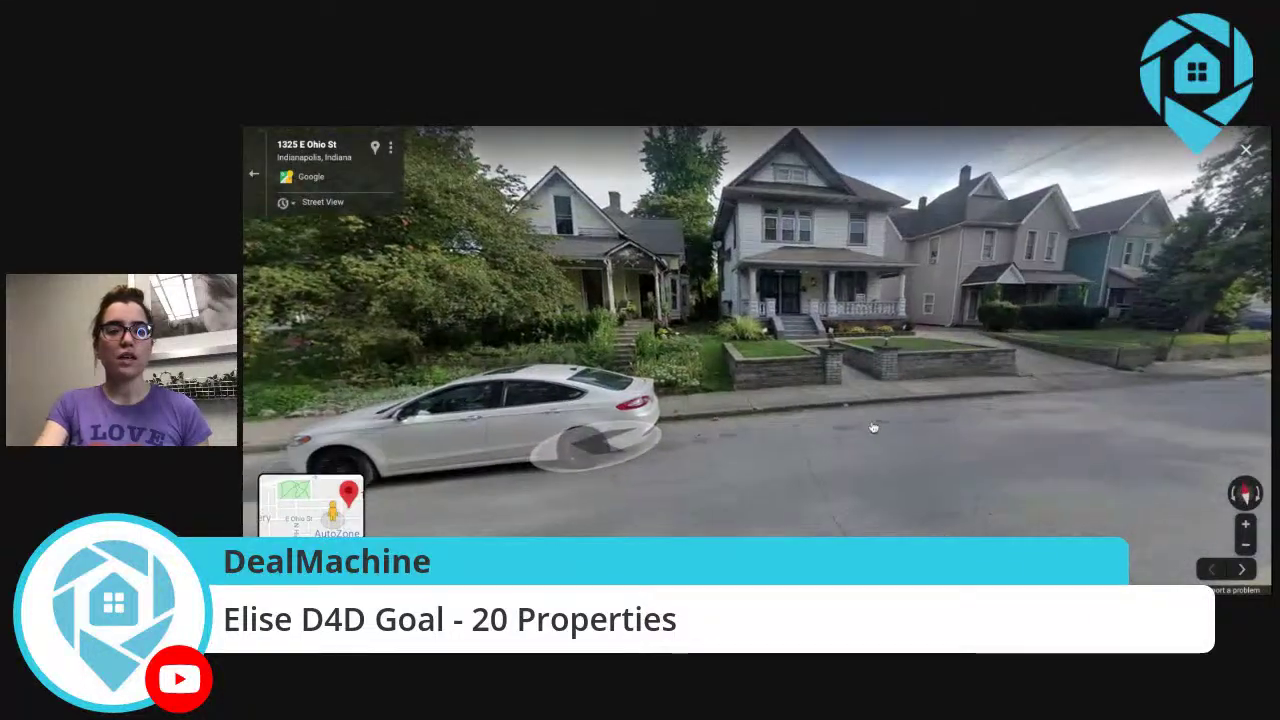
pyautogui.moveTo(874, 428); pyautogui.dragTo(932, 412)
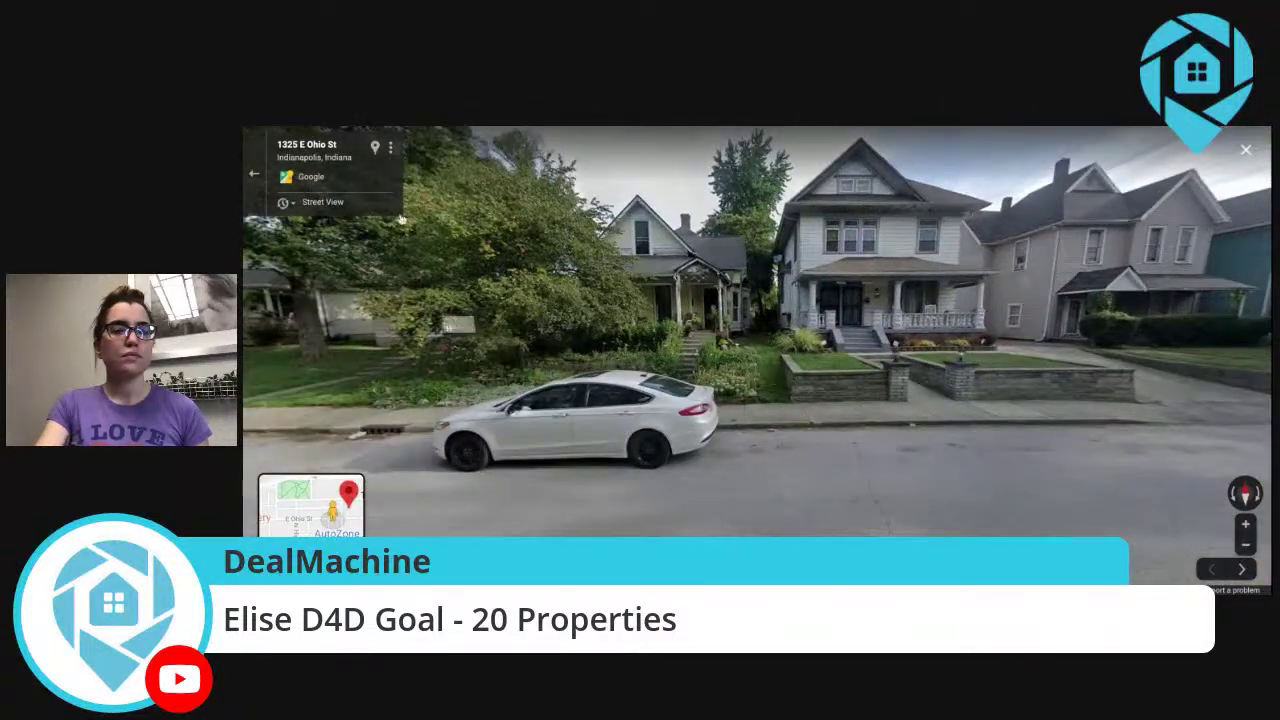
pyautogui.click(375, 148)
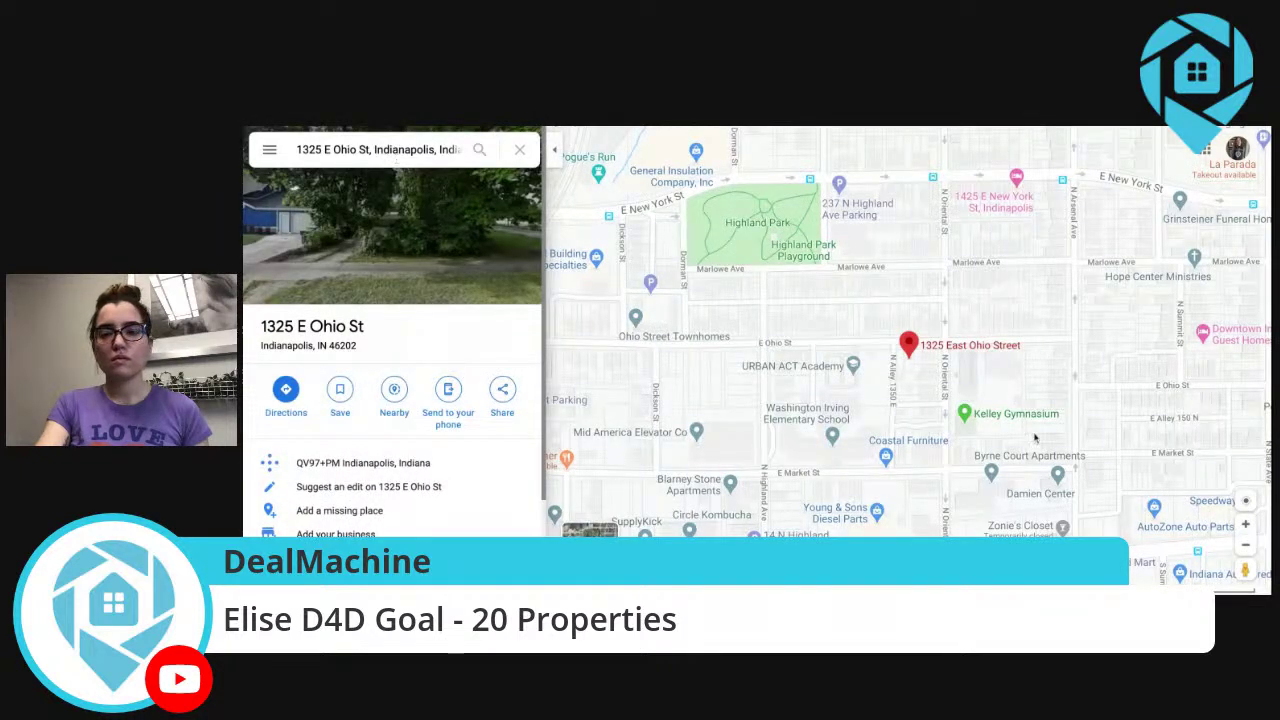
pyautogui.doubleClick(1245, 525)
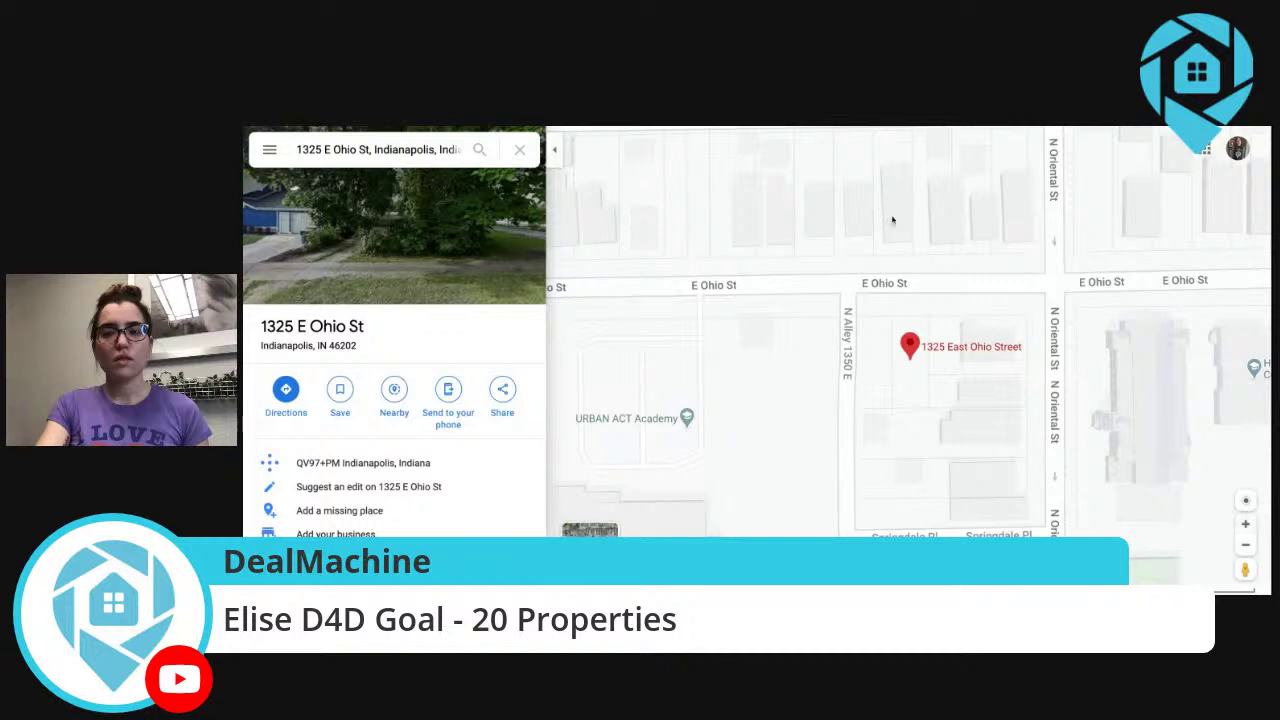
pyautogui.click(891, 217)
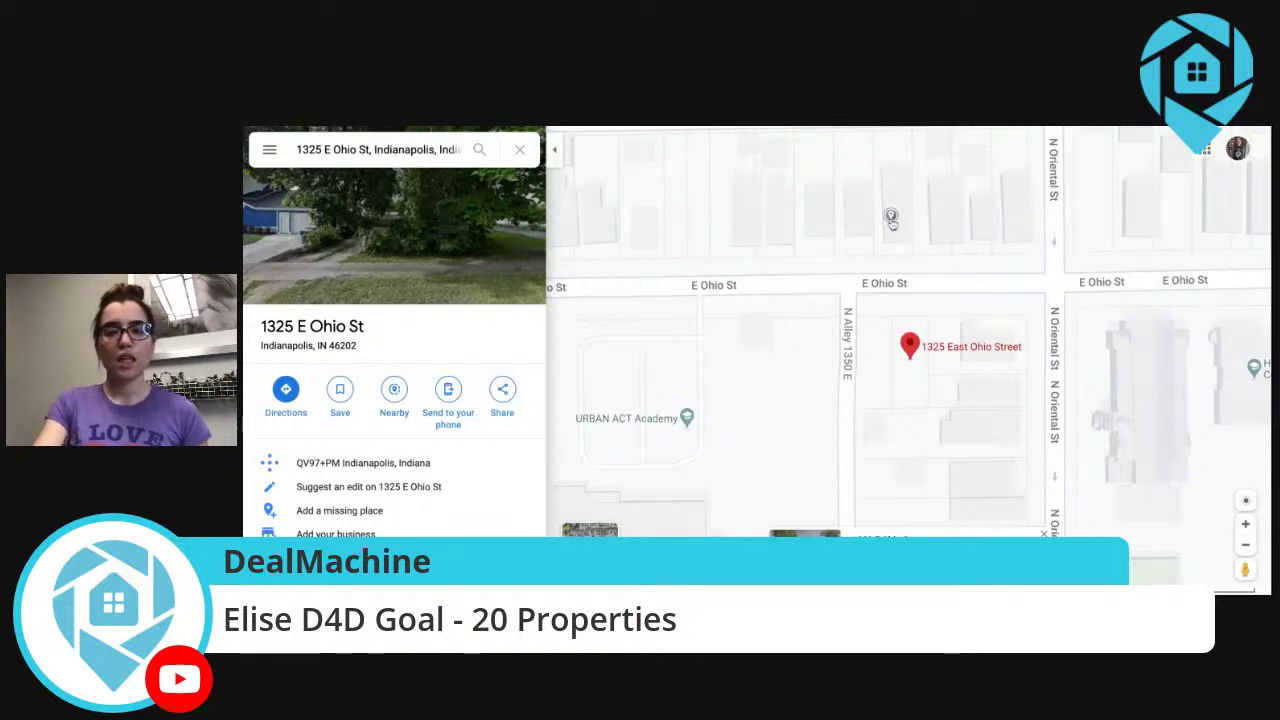
pyautogui.click(954, 215)
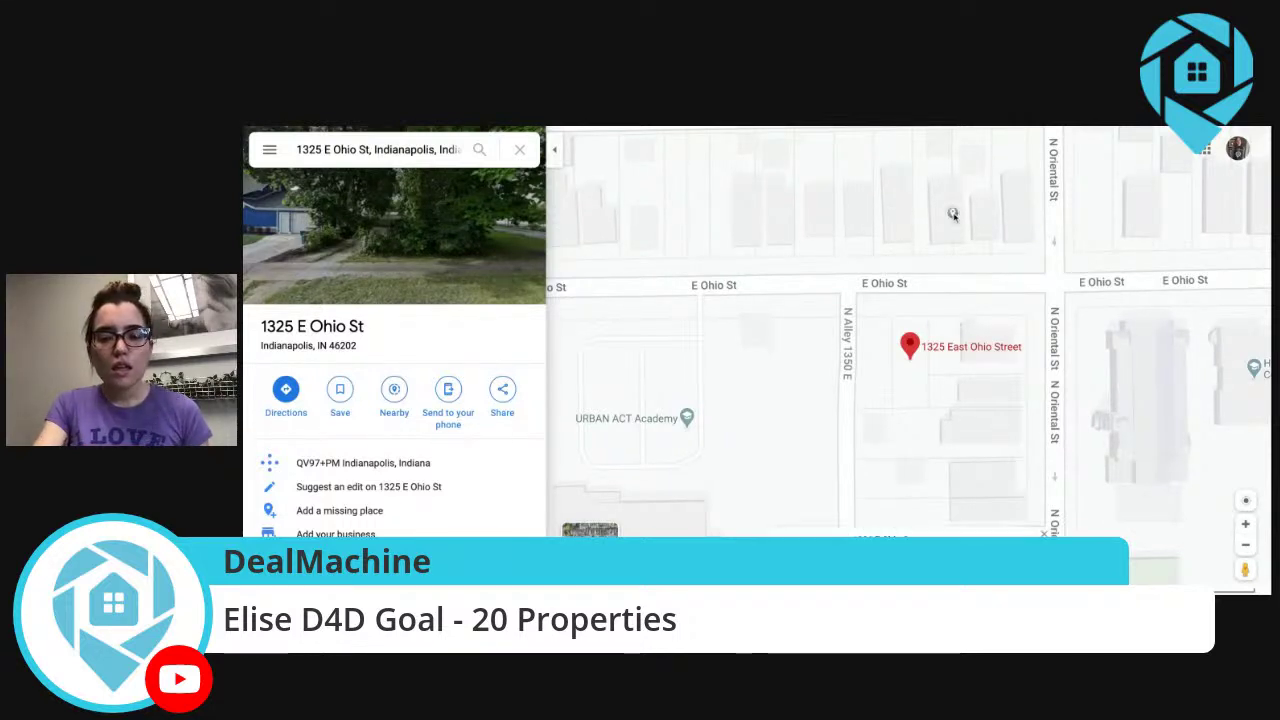
pyautogui.click(891, 217)
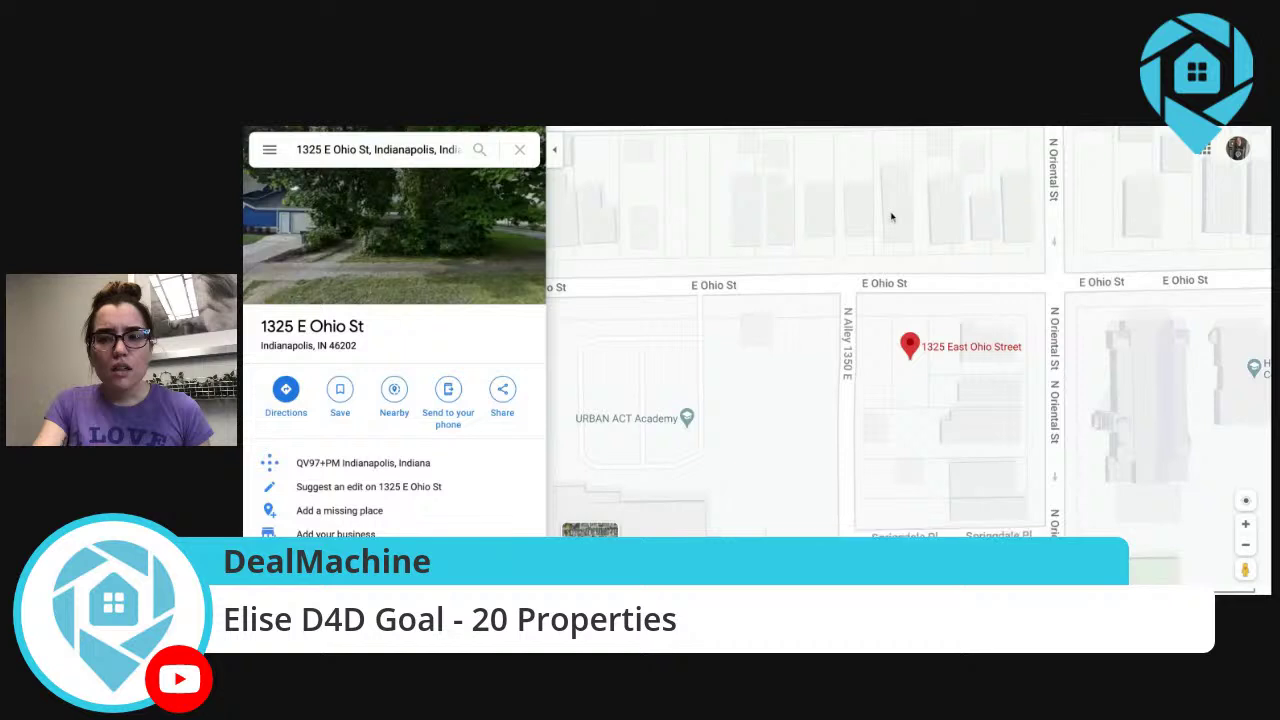
pyautogui.click(891, 217)
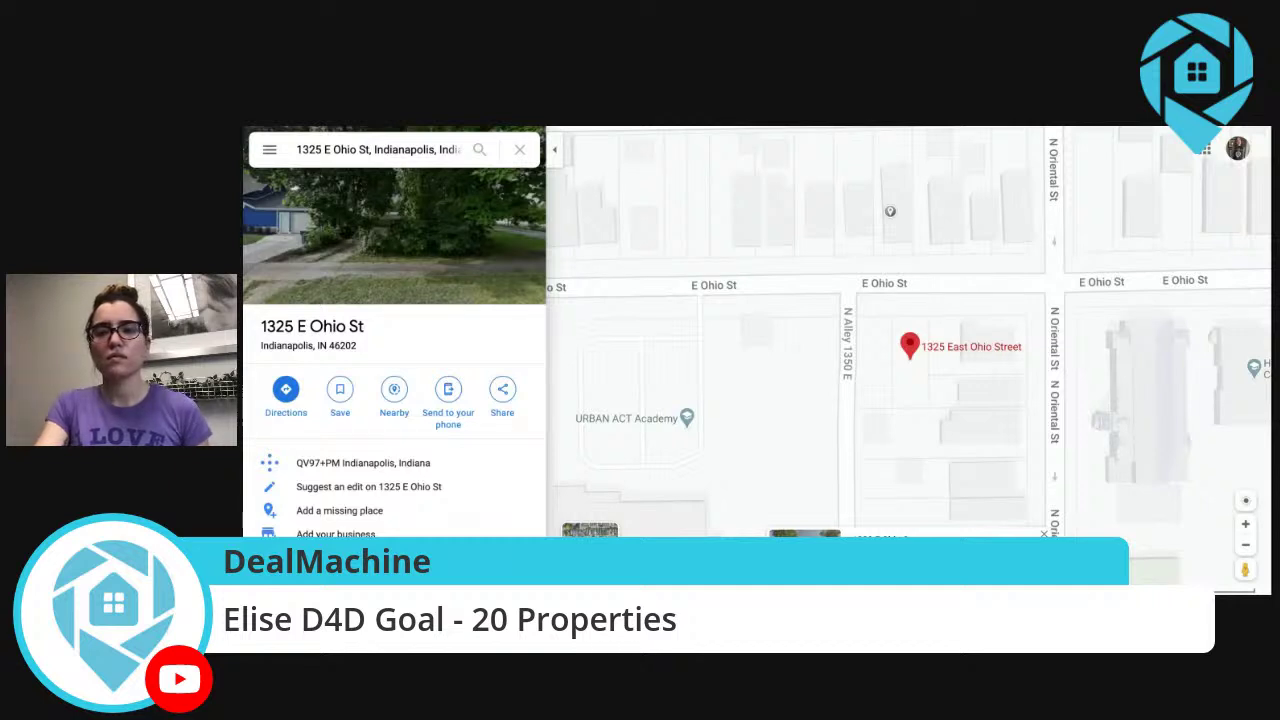
pyautogui.moveTo(1244, 569); pyautogui.dragTo(864, 280)
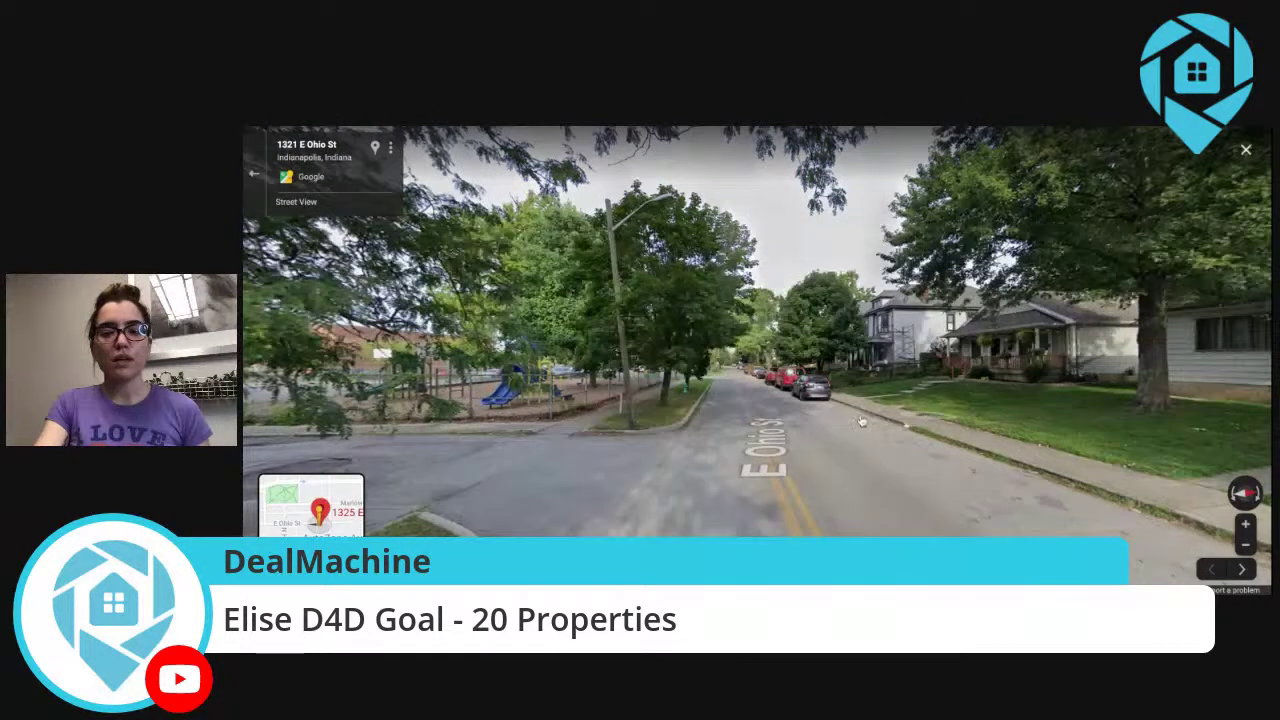
pyautogui.click(974, 453)
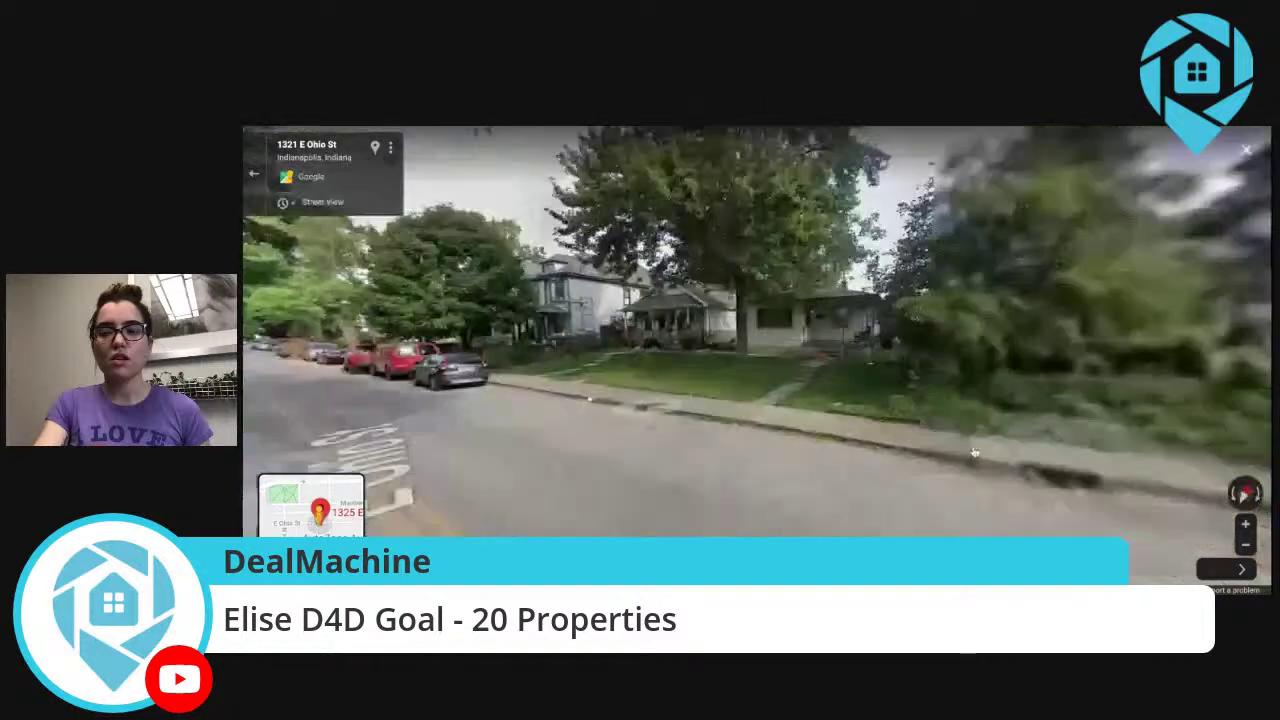
pyautogui.moveTo(482, 398); pyautogui.dragTo(988, 404)
pyautogui.click(768, 392)
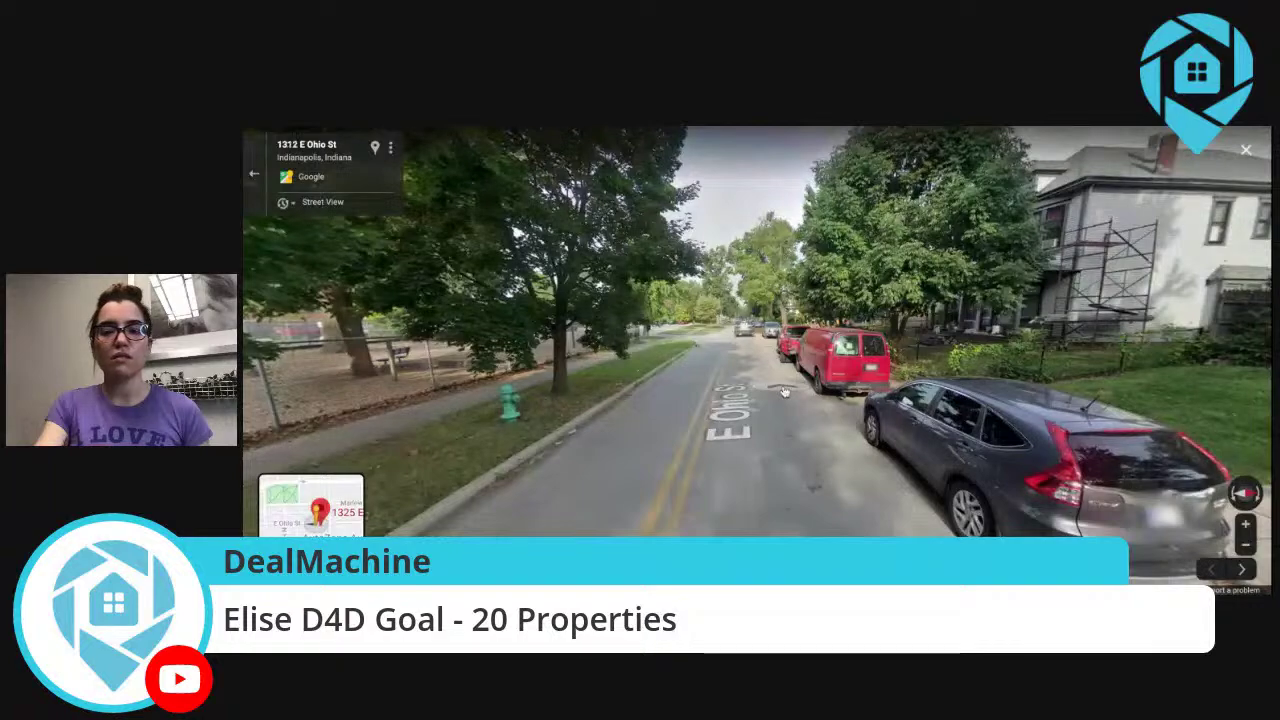
pyautogui.click(784, 392)
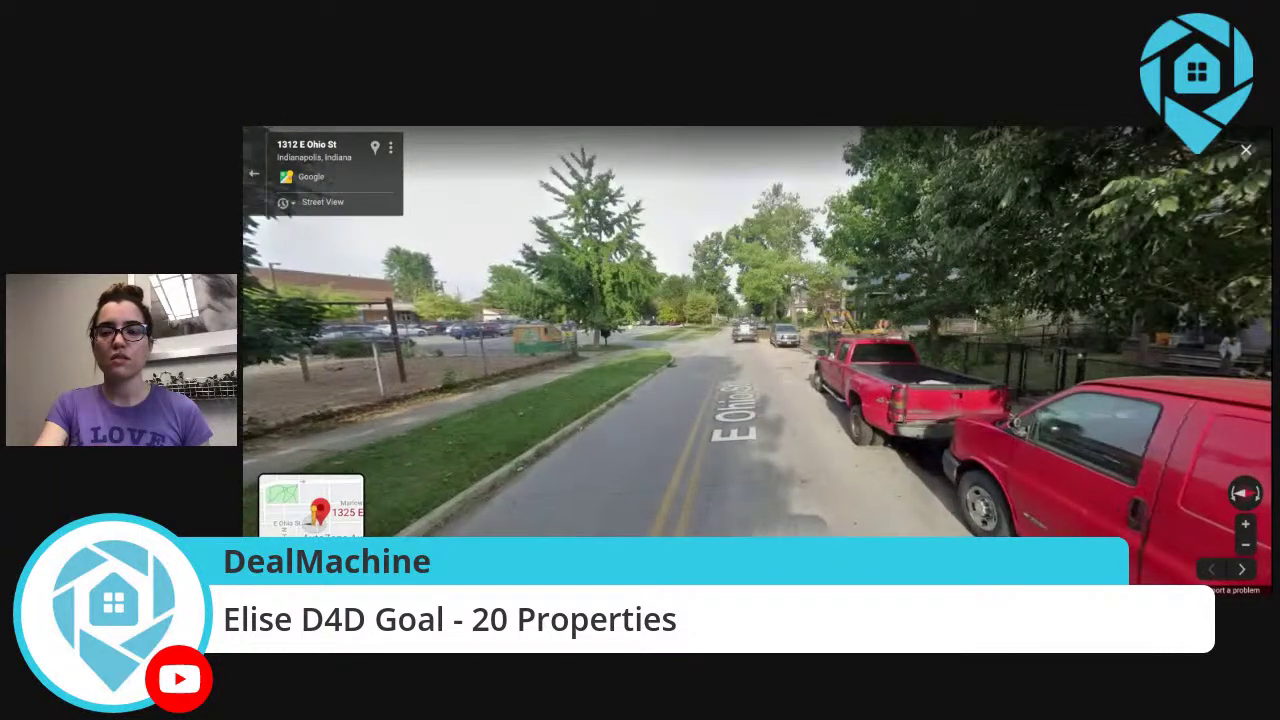
pyautogui.click(783, 388)
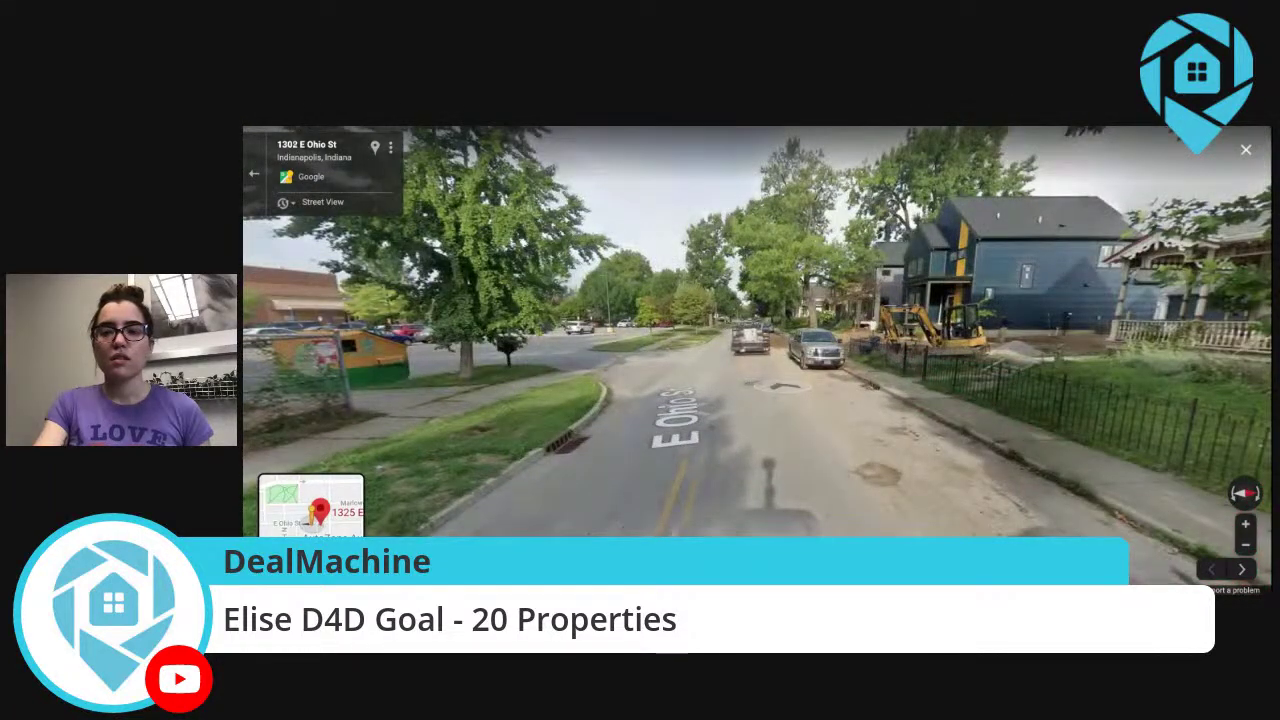
pyautogui.click(924, 401)
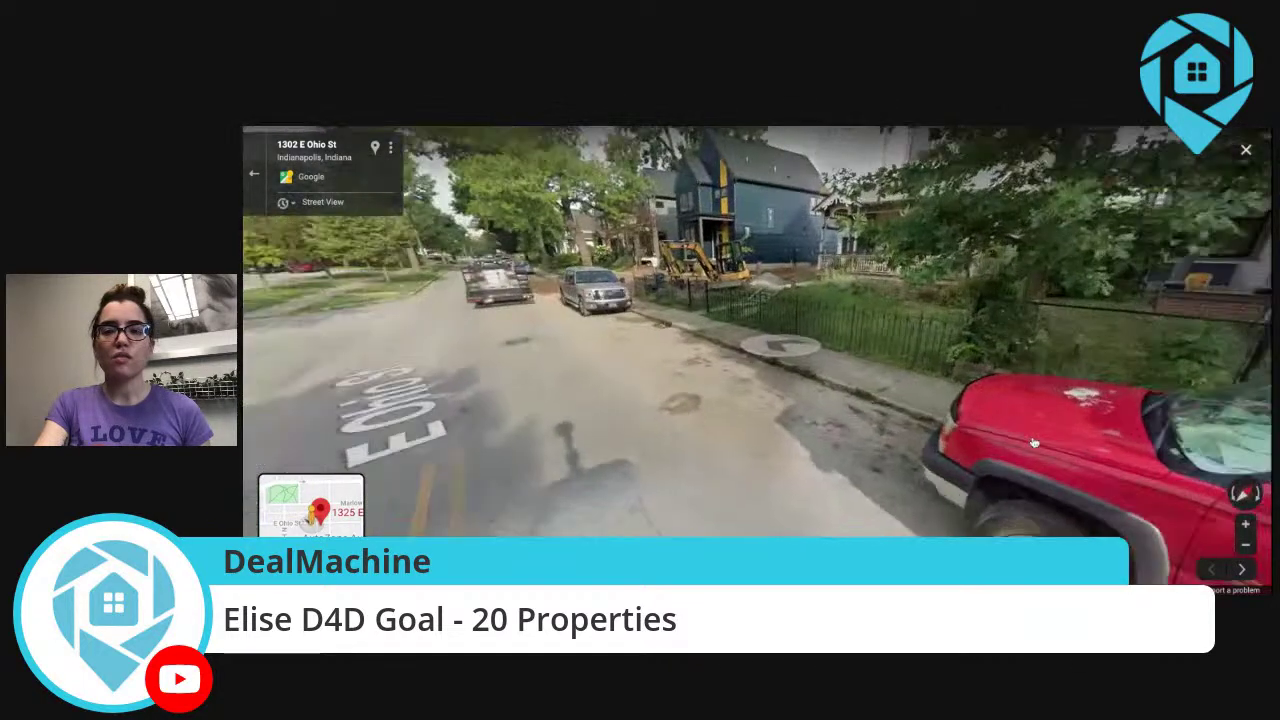
pyautogui.moveTo(1034, 442); pyautogui.dragTo(1255, 450)
pyautogui.click(712, 349)
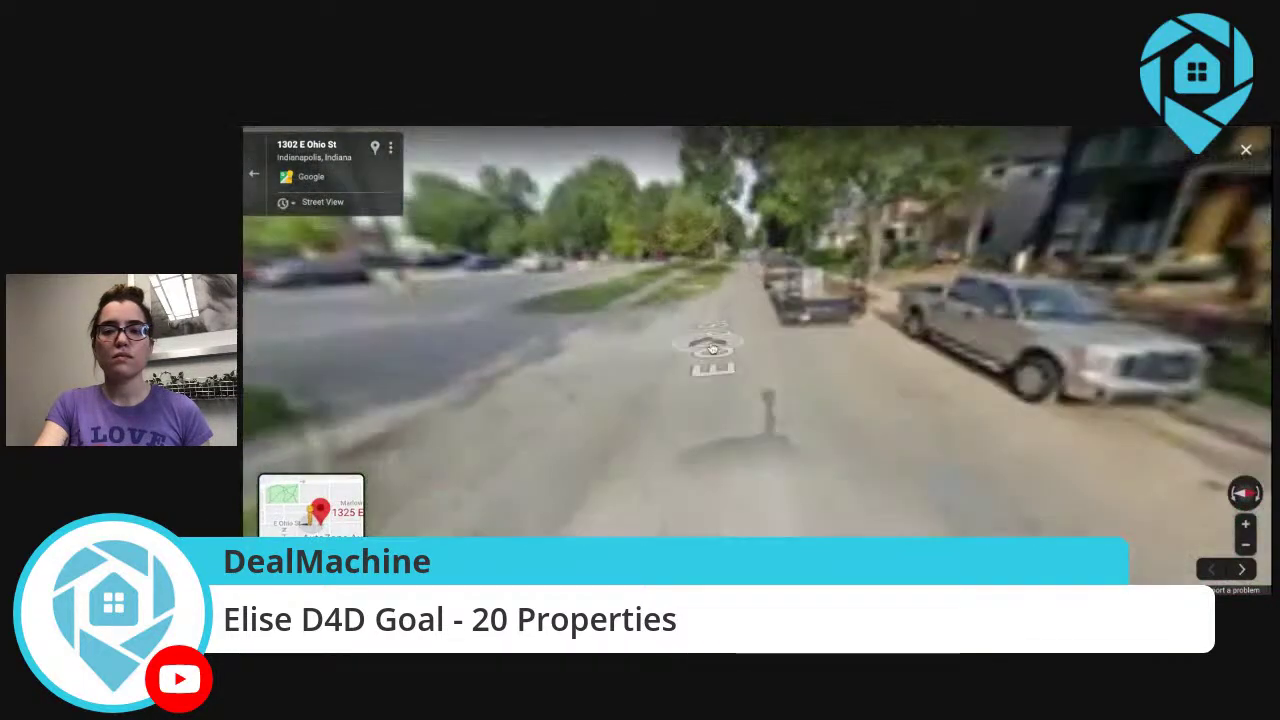
pyautogui.click(718, 340)
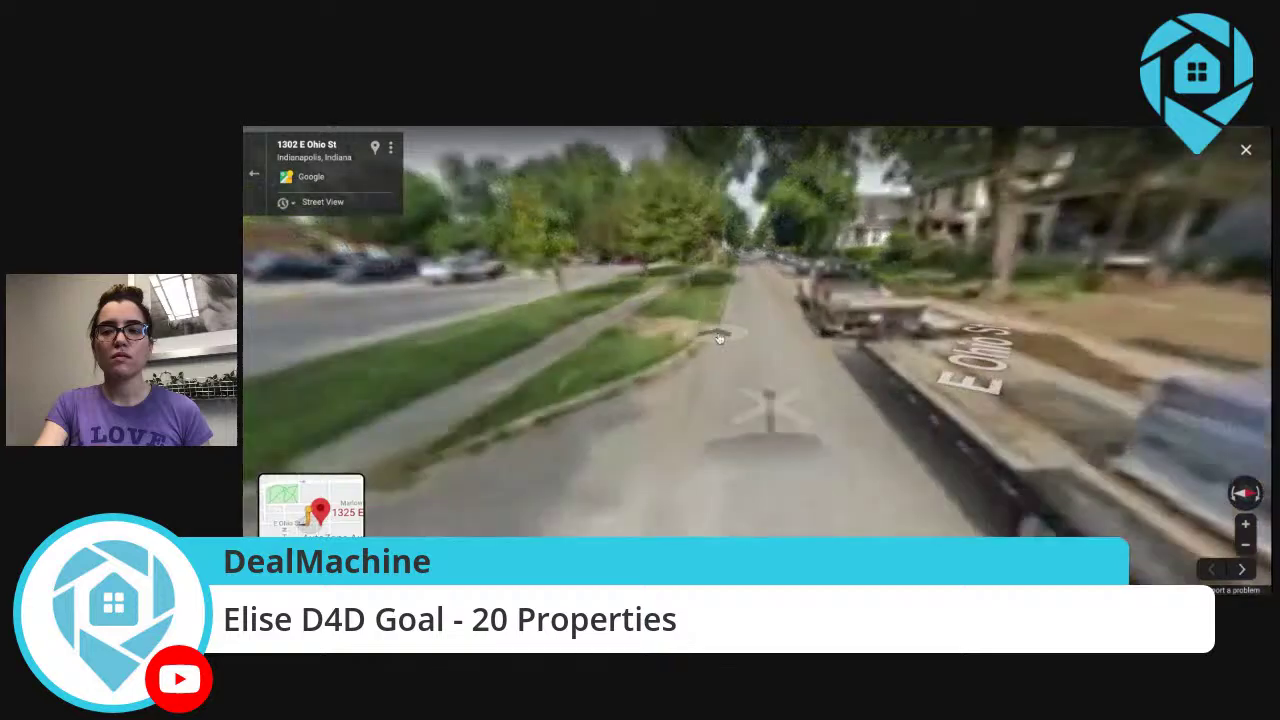
pyautogui.click(768, 405)
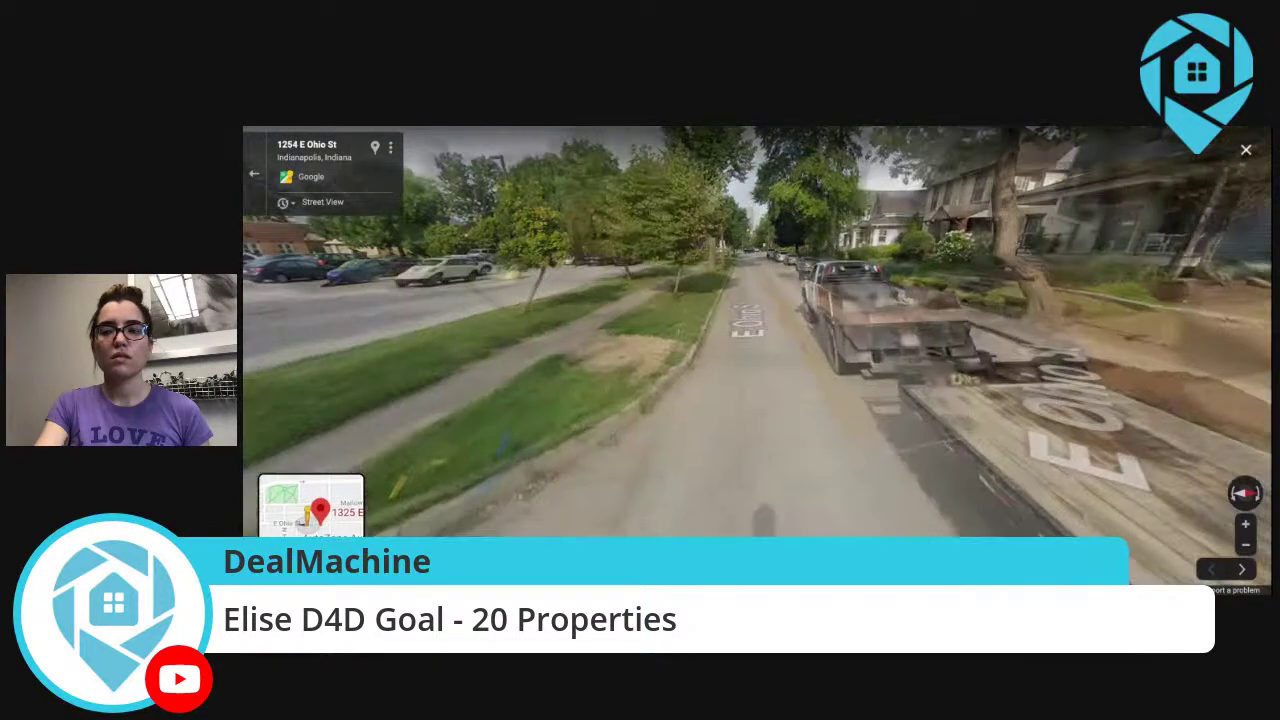
pyautogui.click(706, 335)
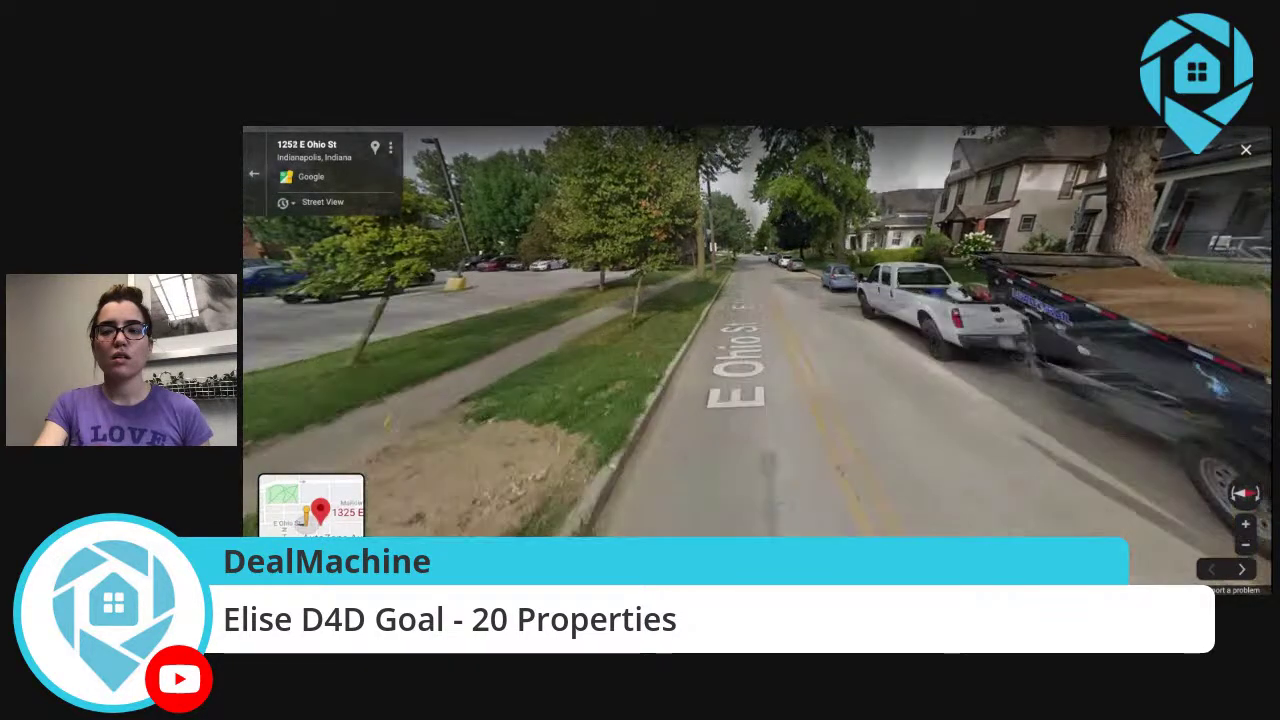
pyautogui.click(706, 335)
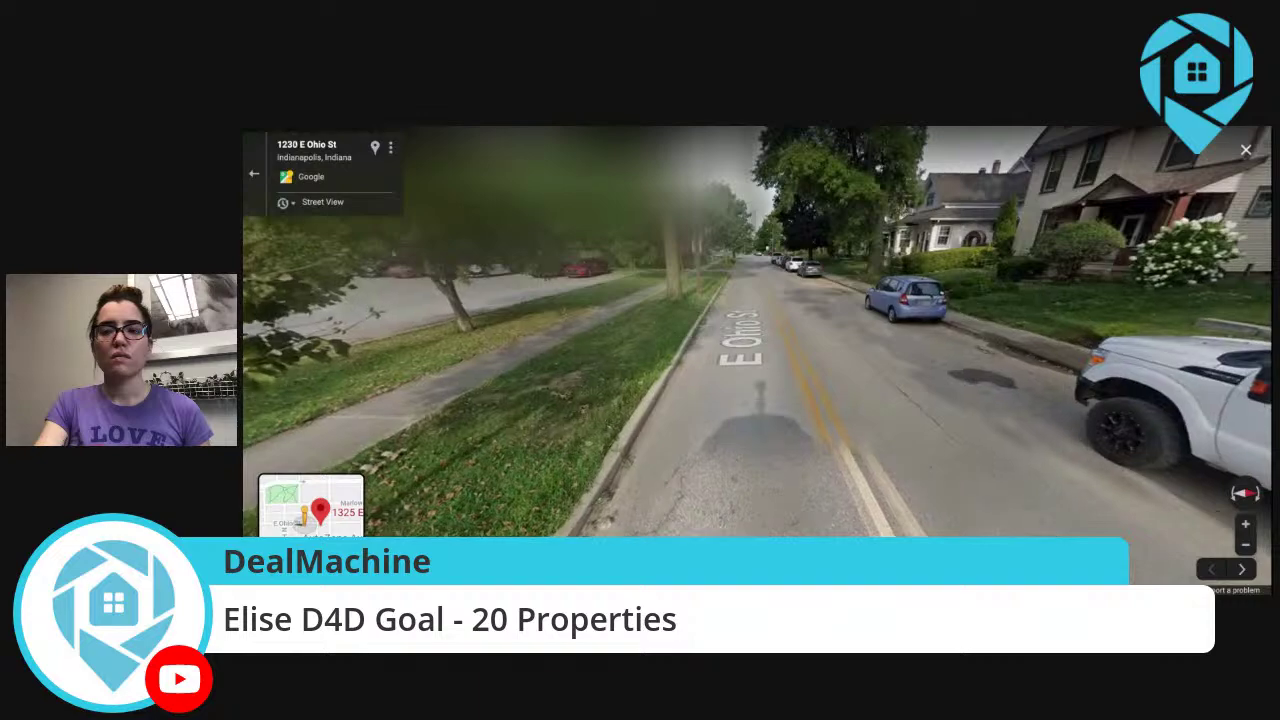
pyautogui.click(620, 376)
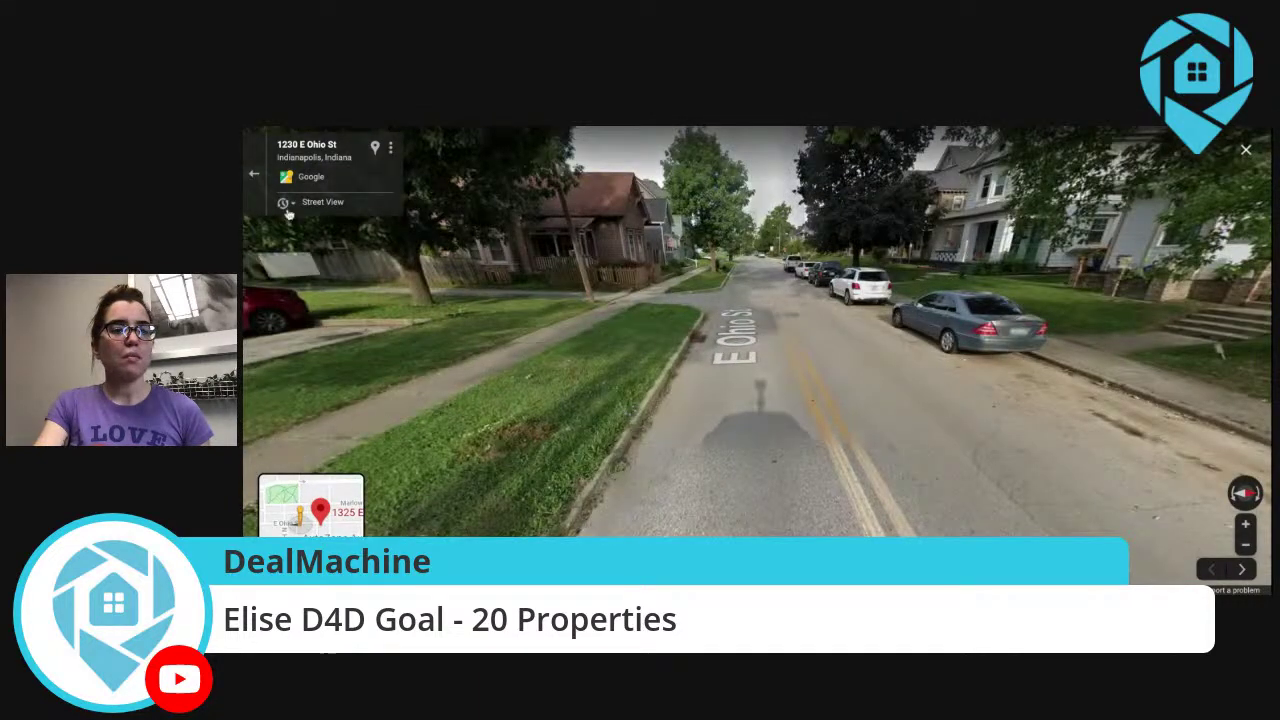
pyautogui.click(254, 173)
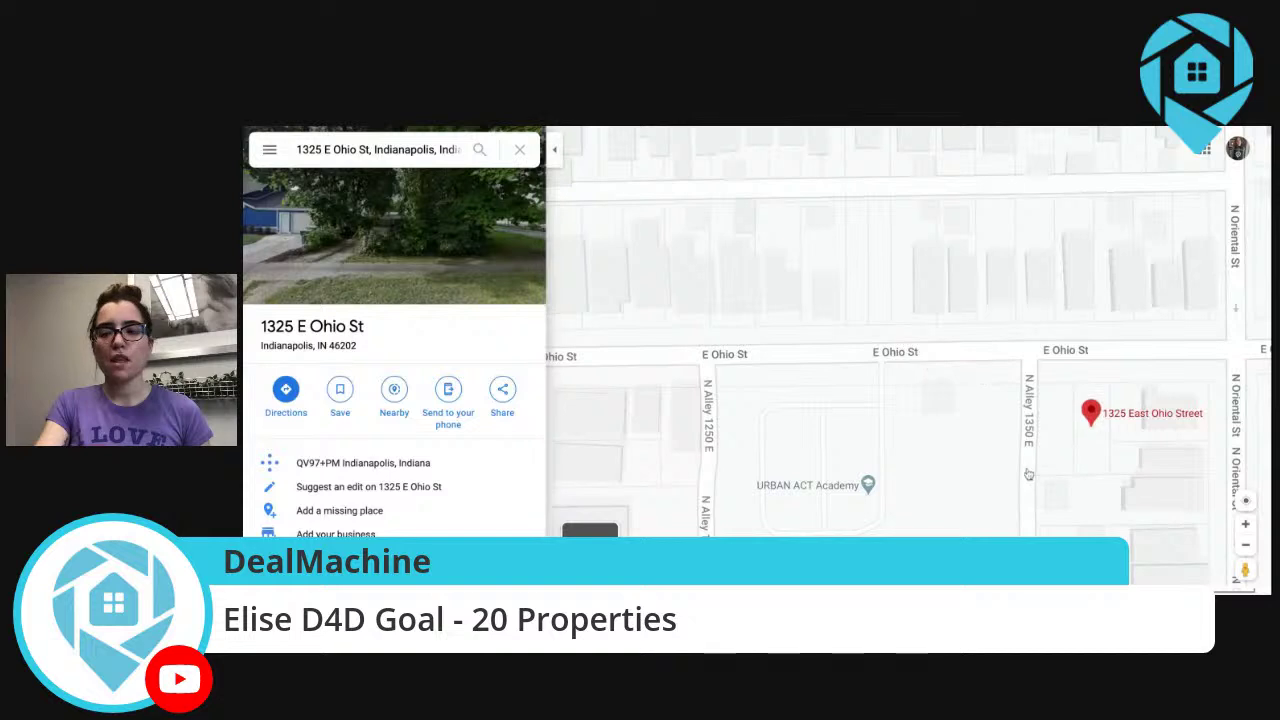
pyautogui.click(1245, 546)
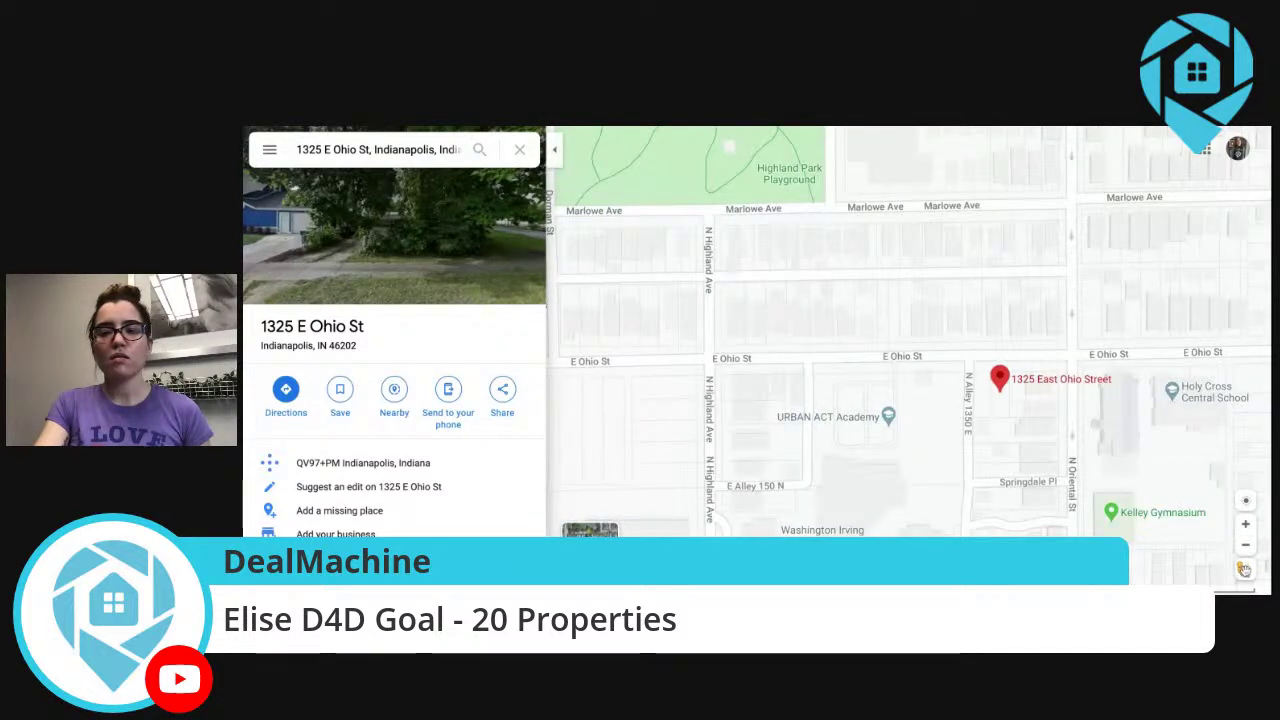
pyautogui.moveTo(1245, 570)
pyautogui.moveTo(1106, 228); pyautogui.dragTo(1115, 518)
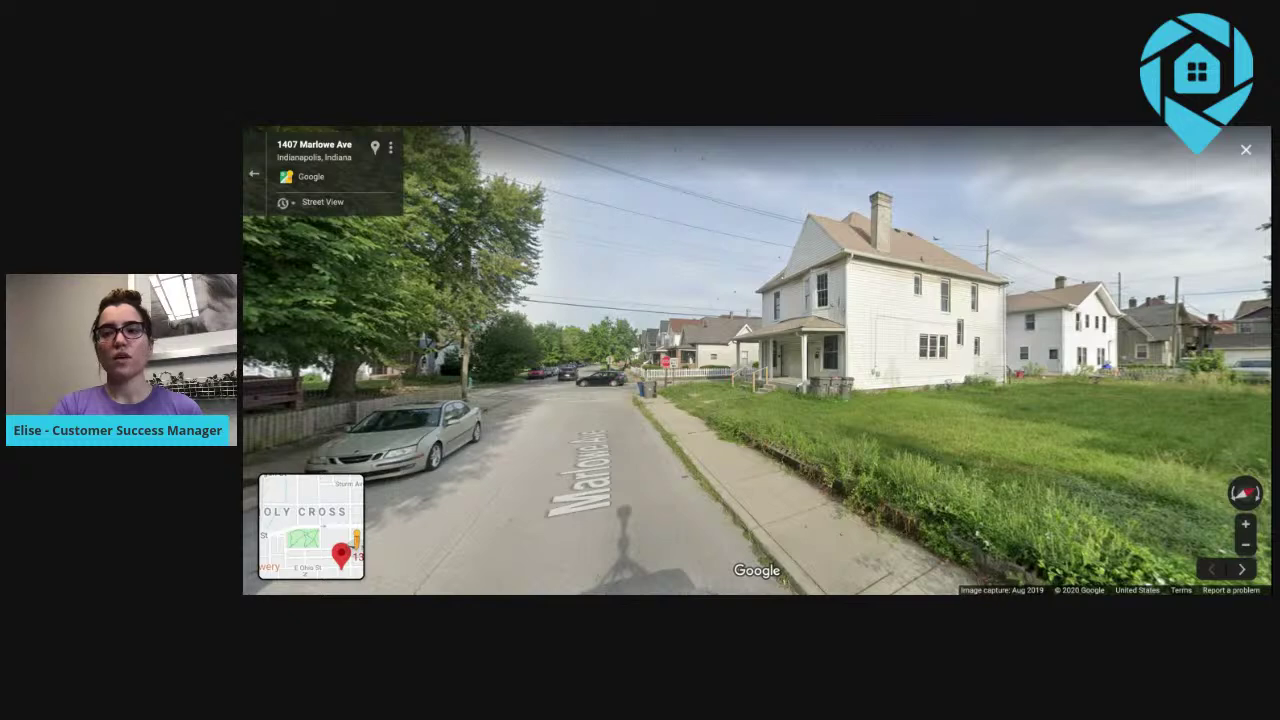
pyautogui.click(664, 438)
pyautogui.click(777, 425)
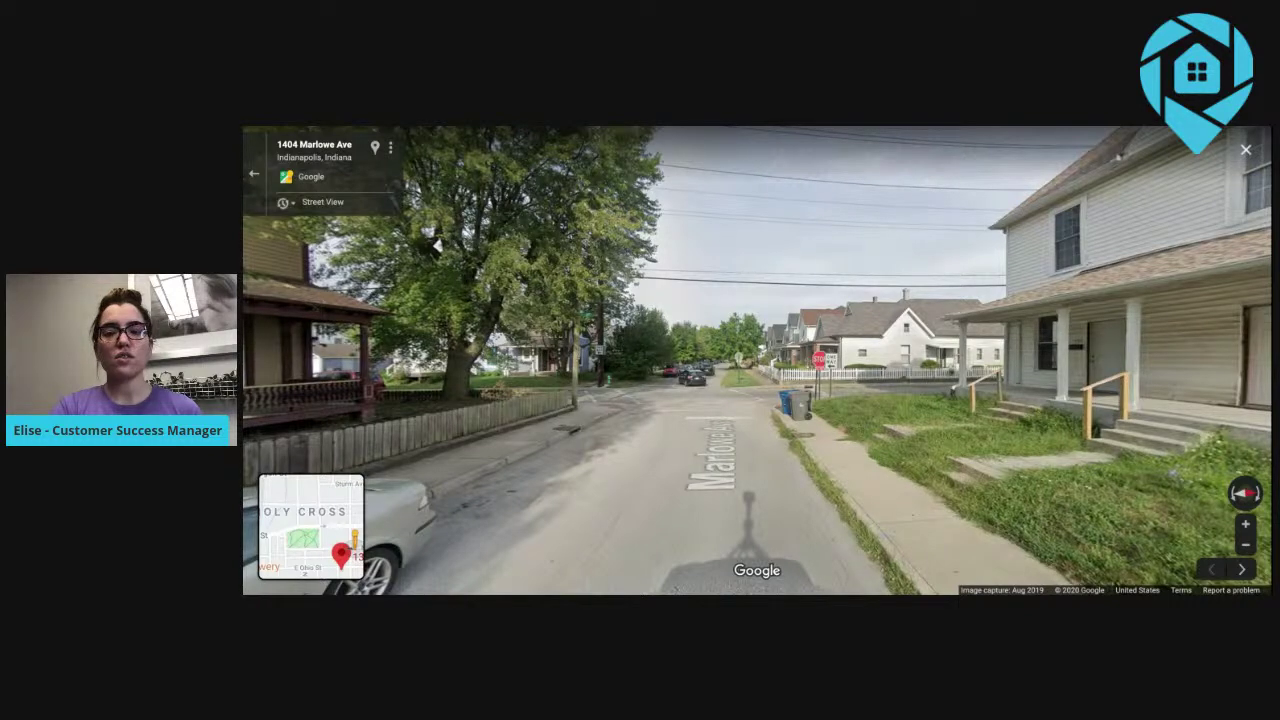
pyautogui.click(733, 411)
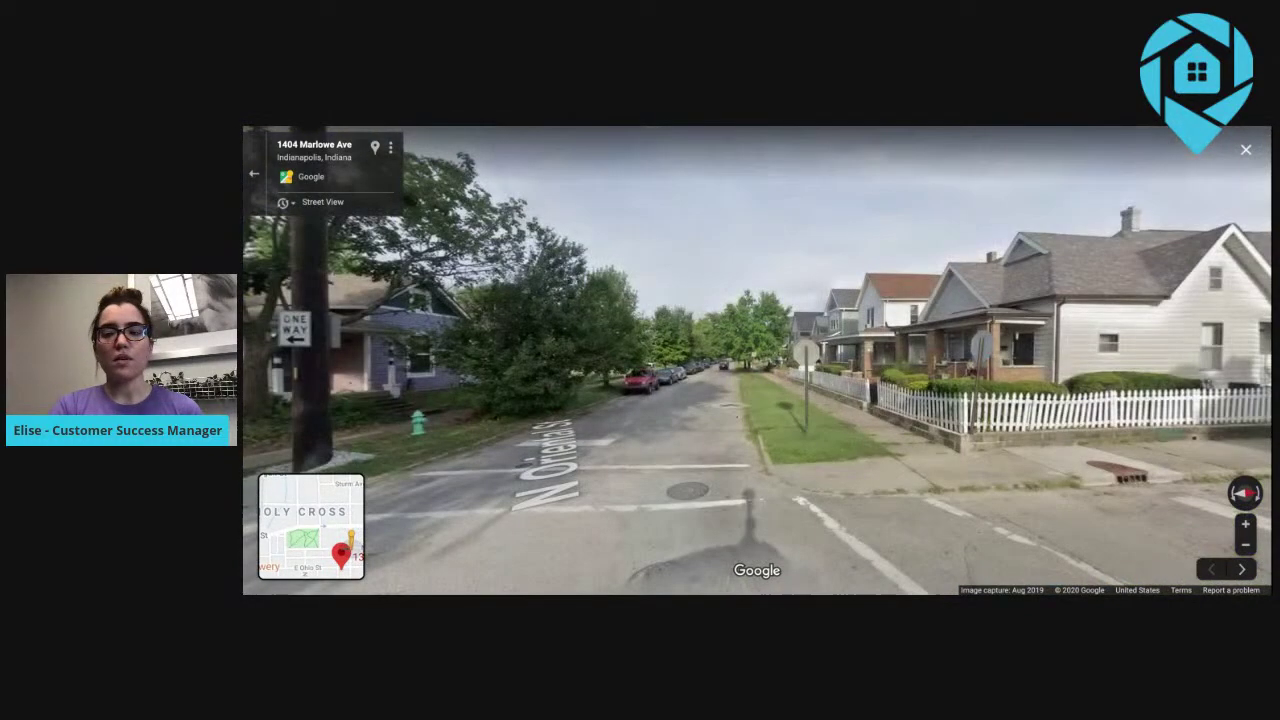
pyautogui.click(735, 409)
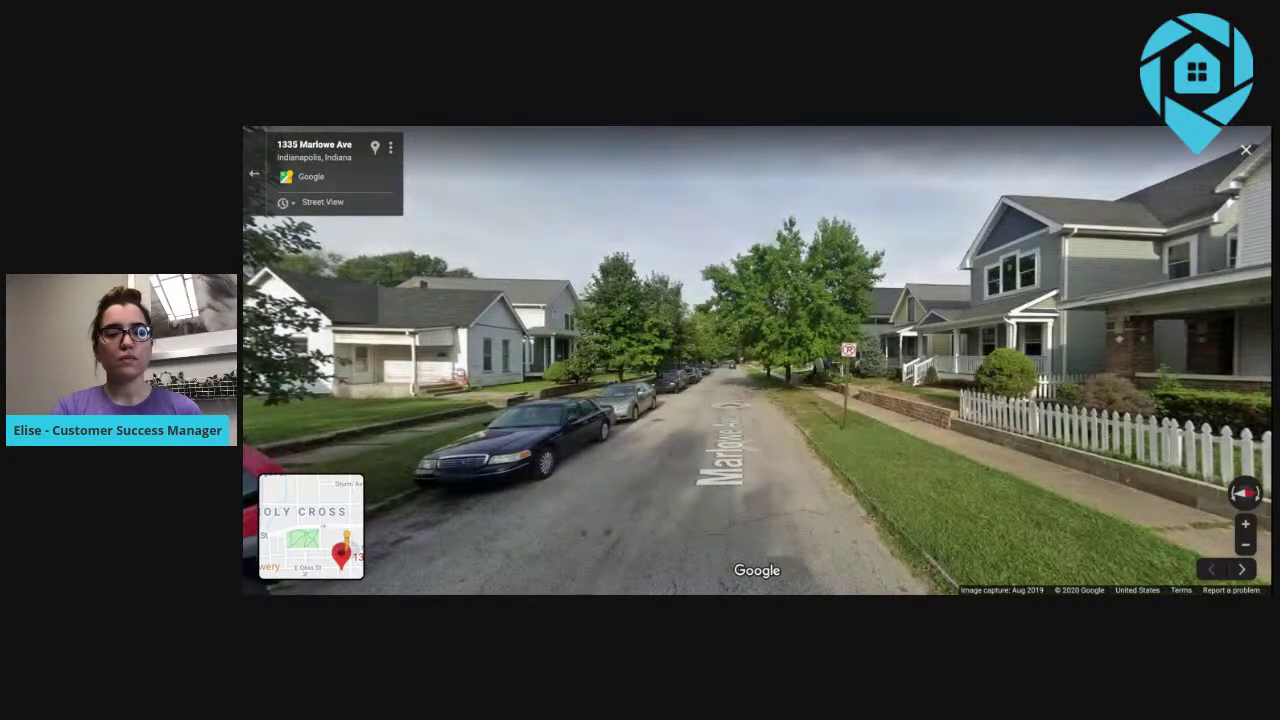
pyautogui.click(730, 488)
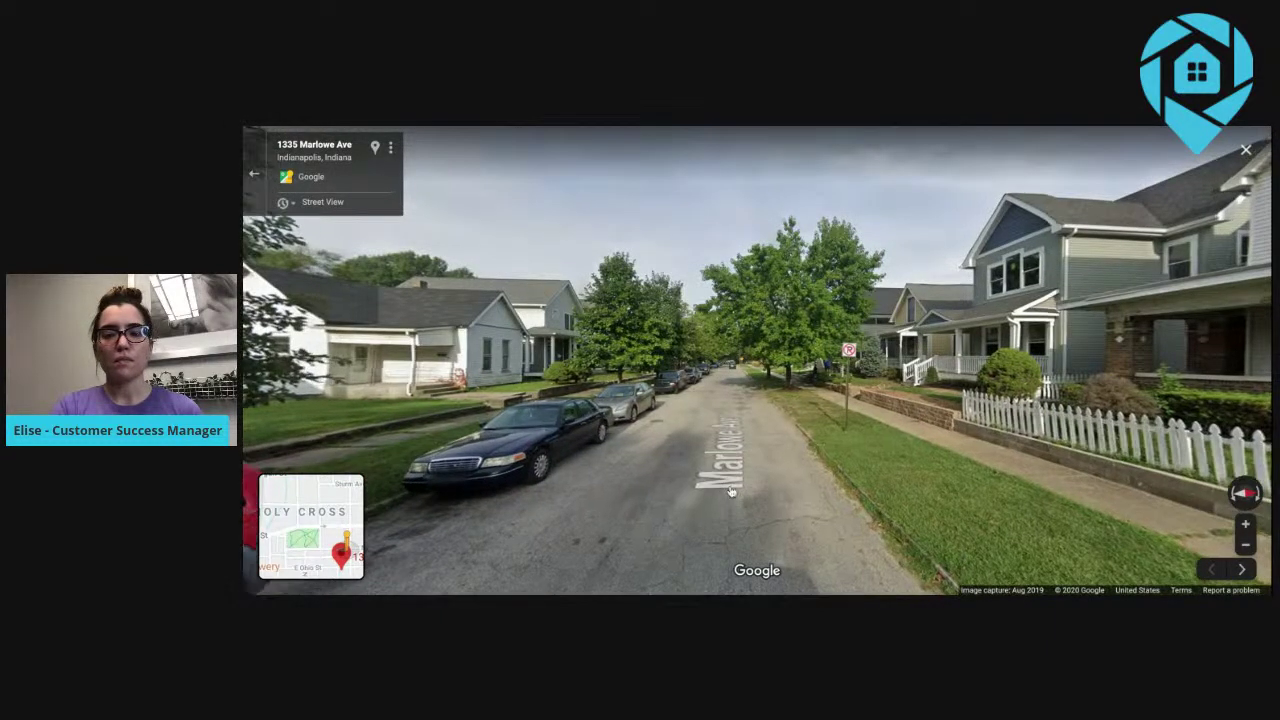
pyautogui.moveTo(491, 465); pyautogui.dragTo(893, 458)
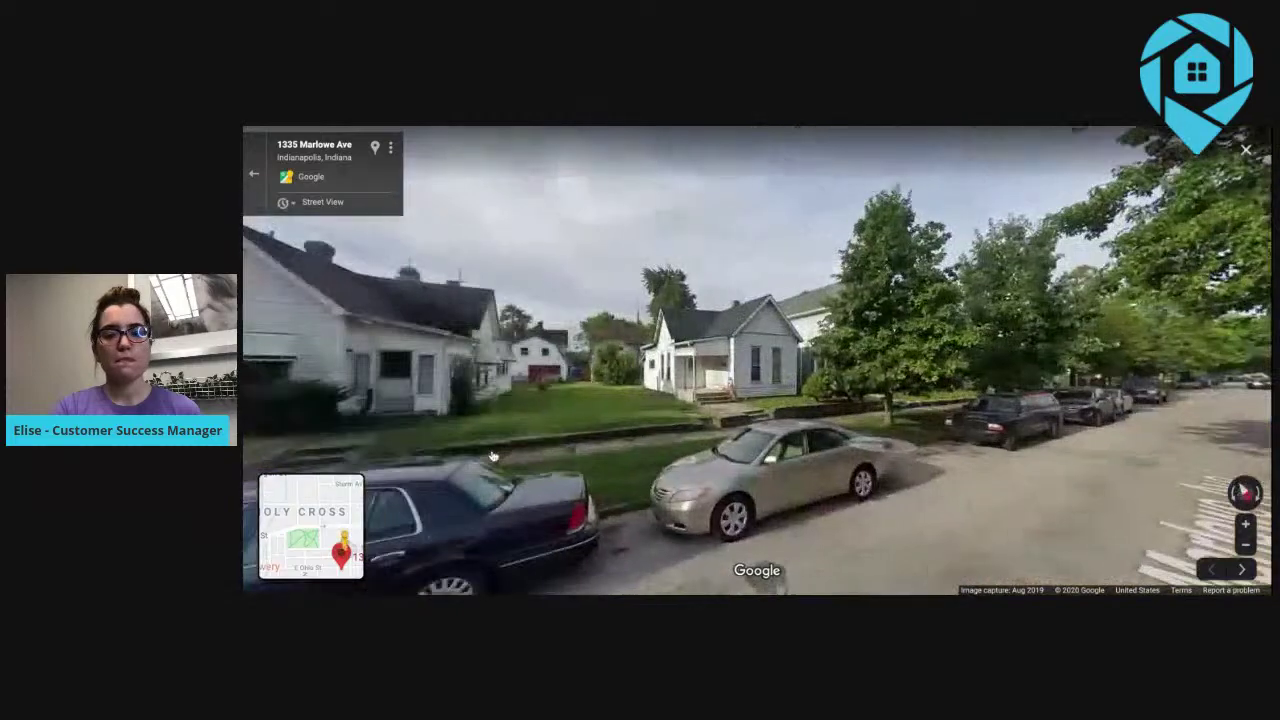
pyautogui.click(925, 575)
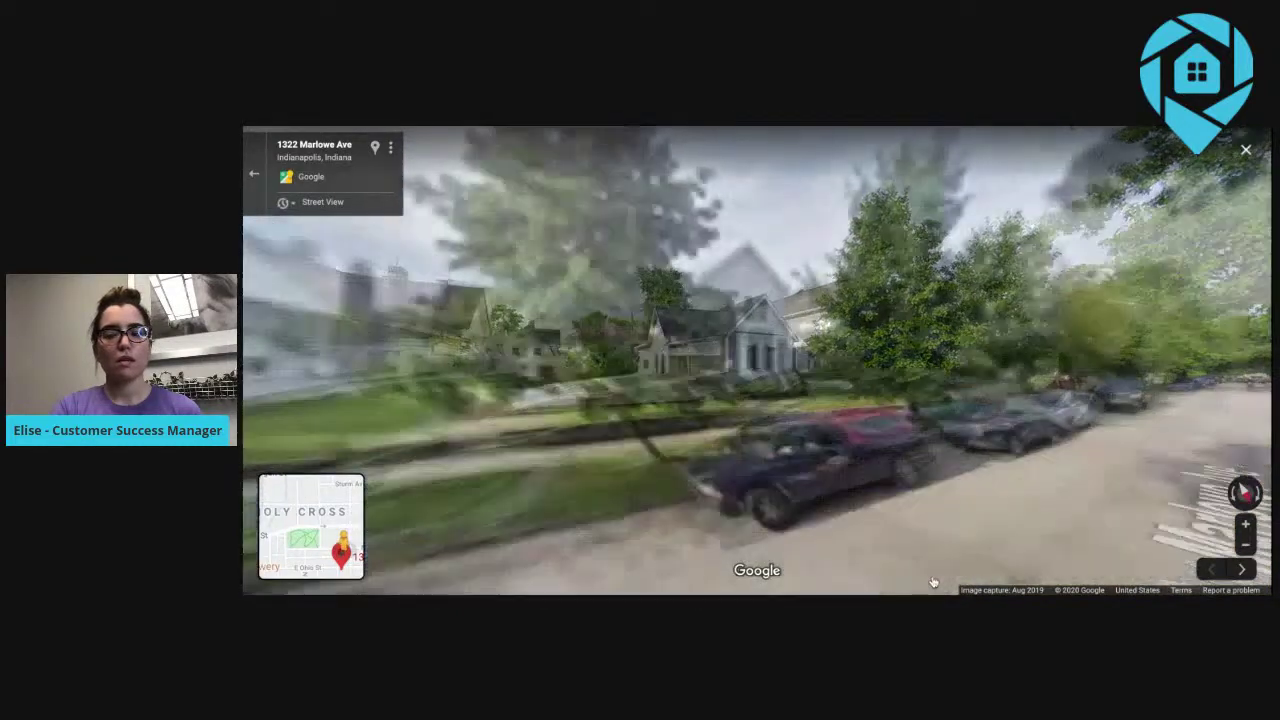
pyautogui.click(604, 495)
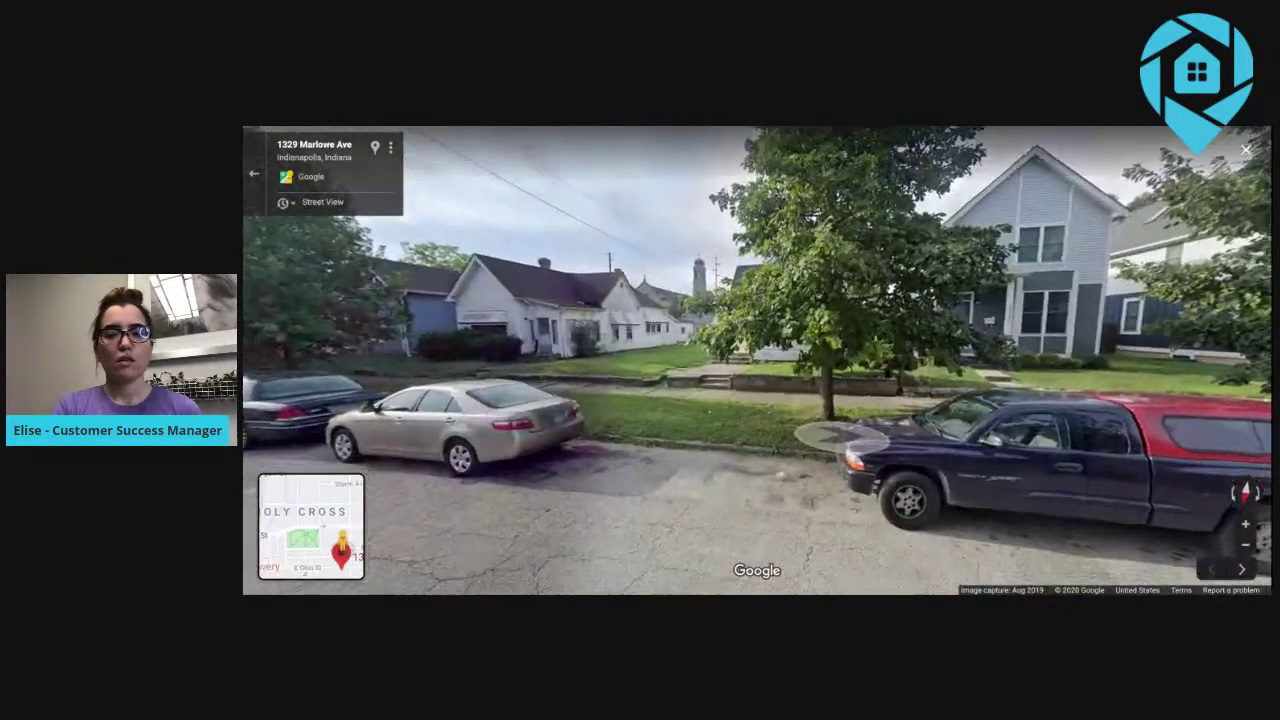
pyautogui.moveTo(842, 437); pyautogui.dragTo(795, 420)
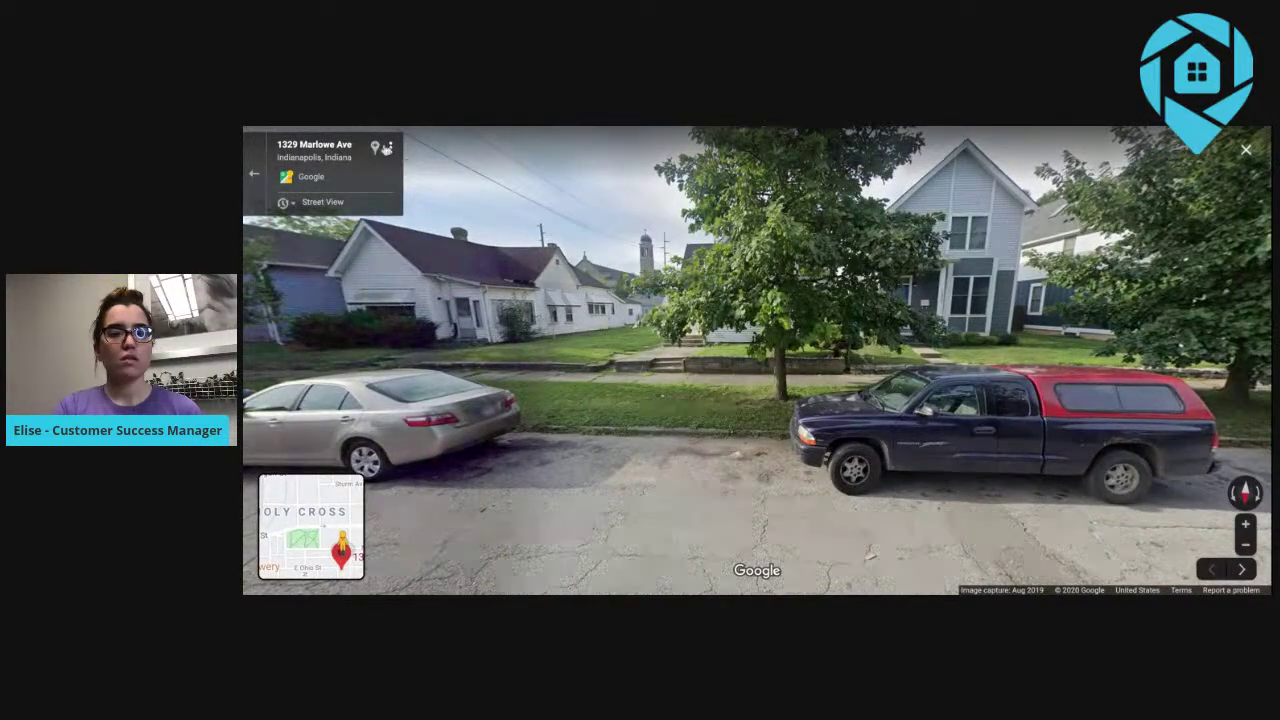
pyautogui.press('Escape')
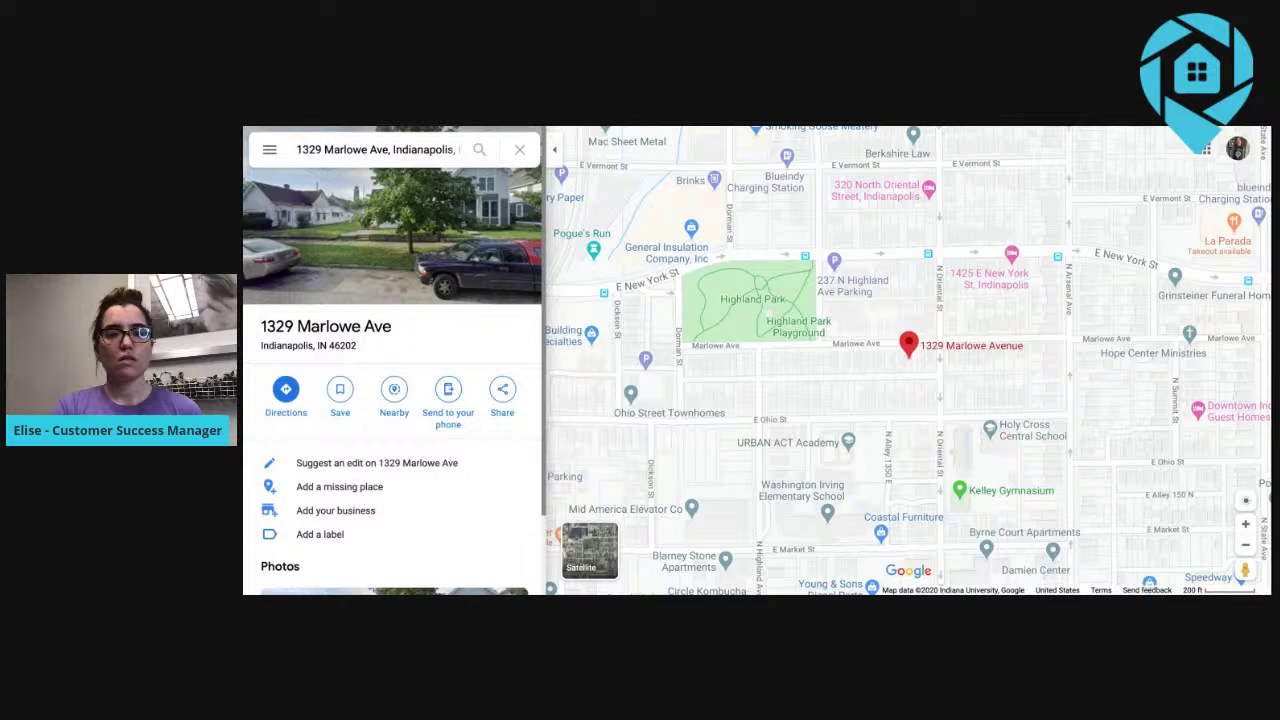
pyautogui.click(1245, 524)
pyautogui.click(1245, 524)
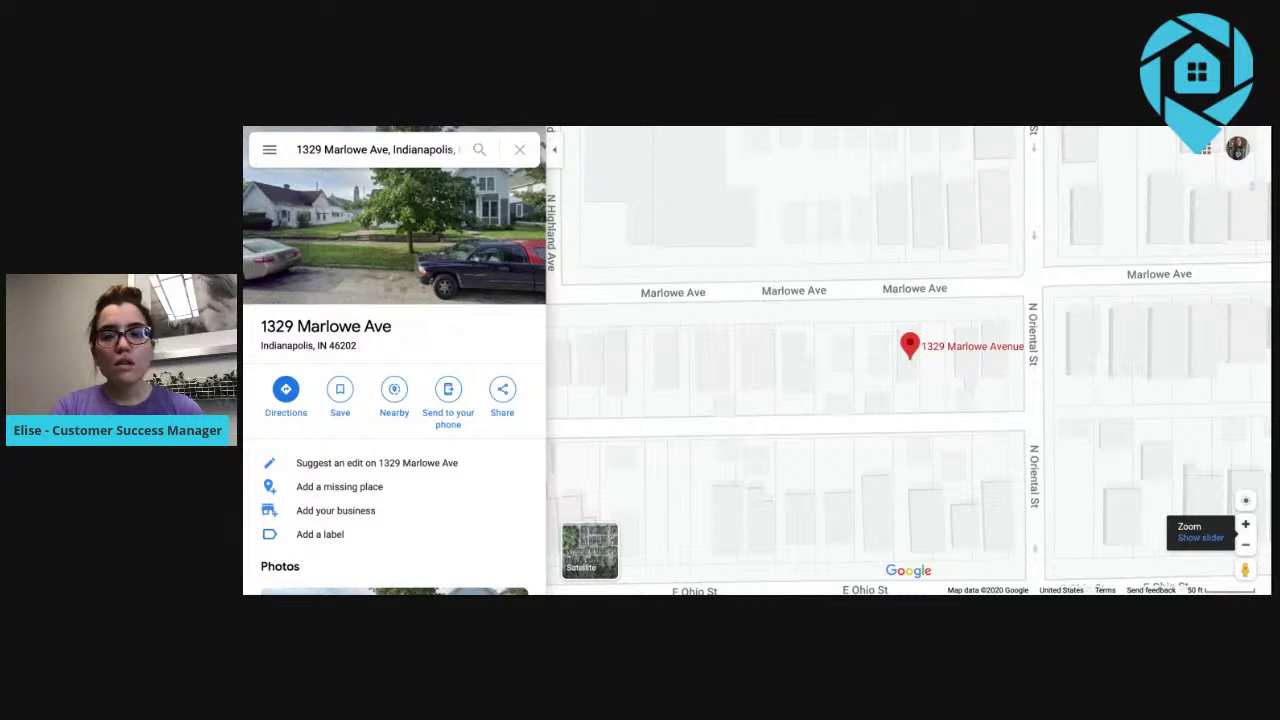
pyautogui.click(1245, 524)
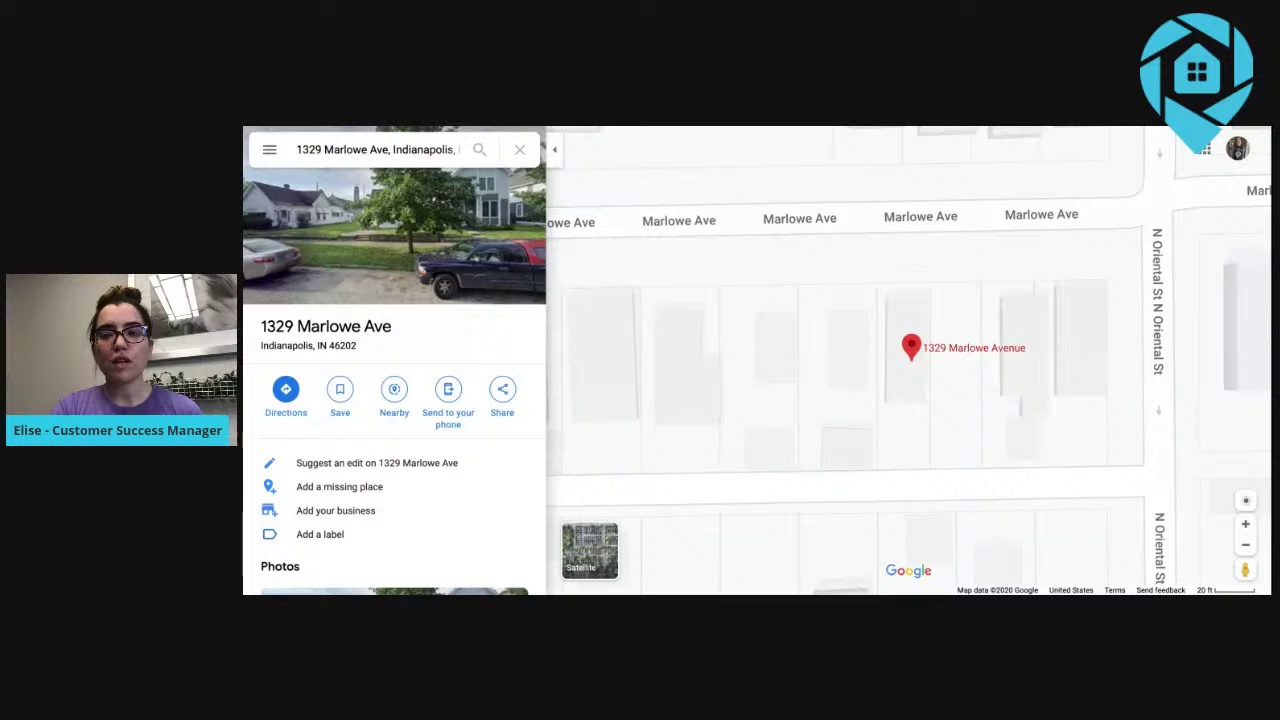
pyautogui.click(960, 325)
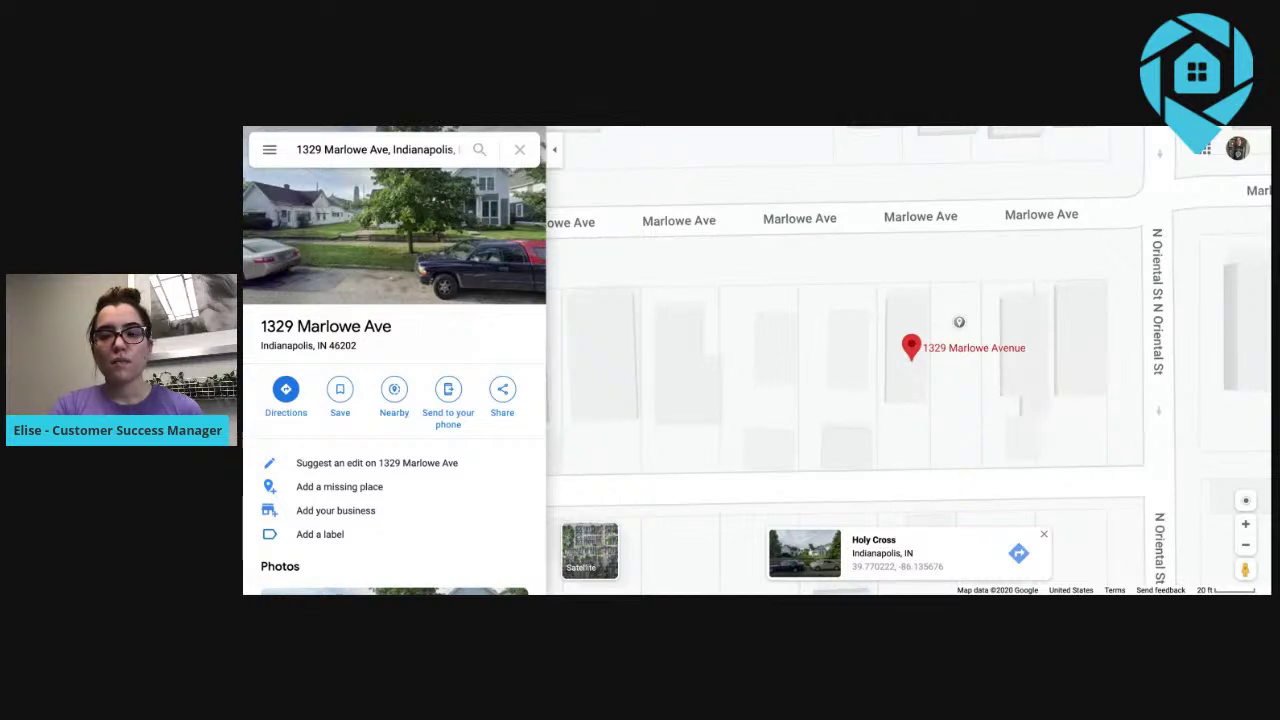
pyautogui.click(1028, 317)
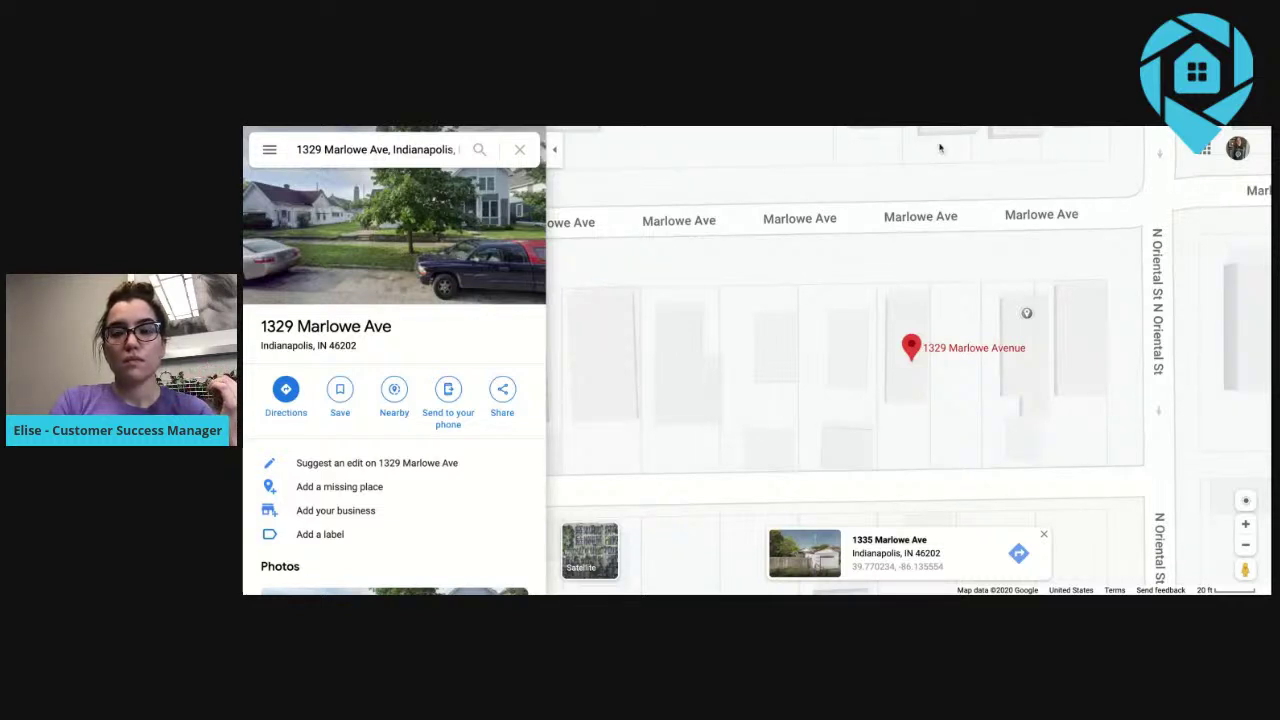
pyautogui.moveTo(1245, 569)
pyautogui.mouseDown()
pyautogui.moveTo(1135, 484)
pyautogui.moveTo(866, 197)
pyautogui.moveTo(887, 208)
pyautogui.mouseUp()
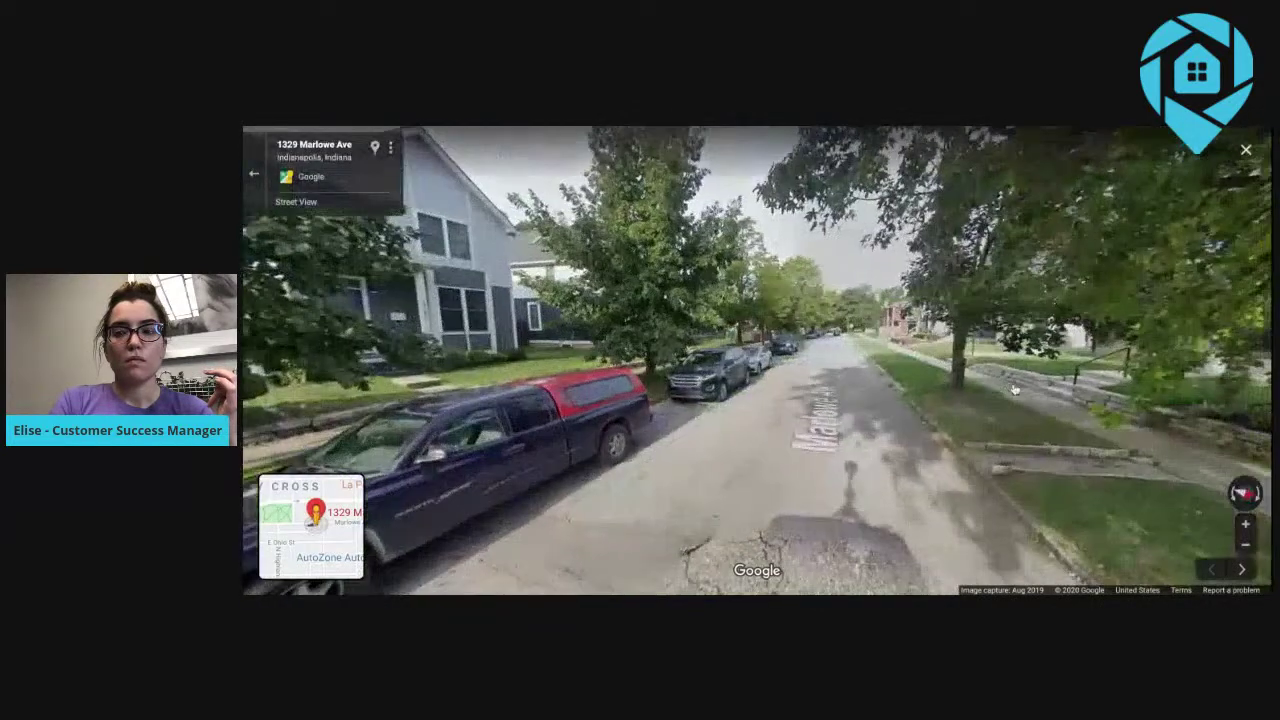
pyautogui.click(838, 360)
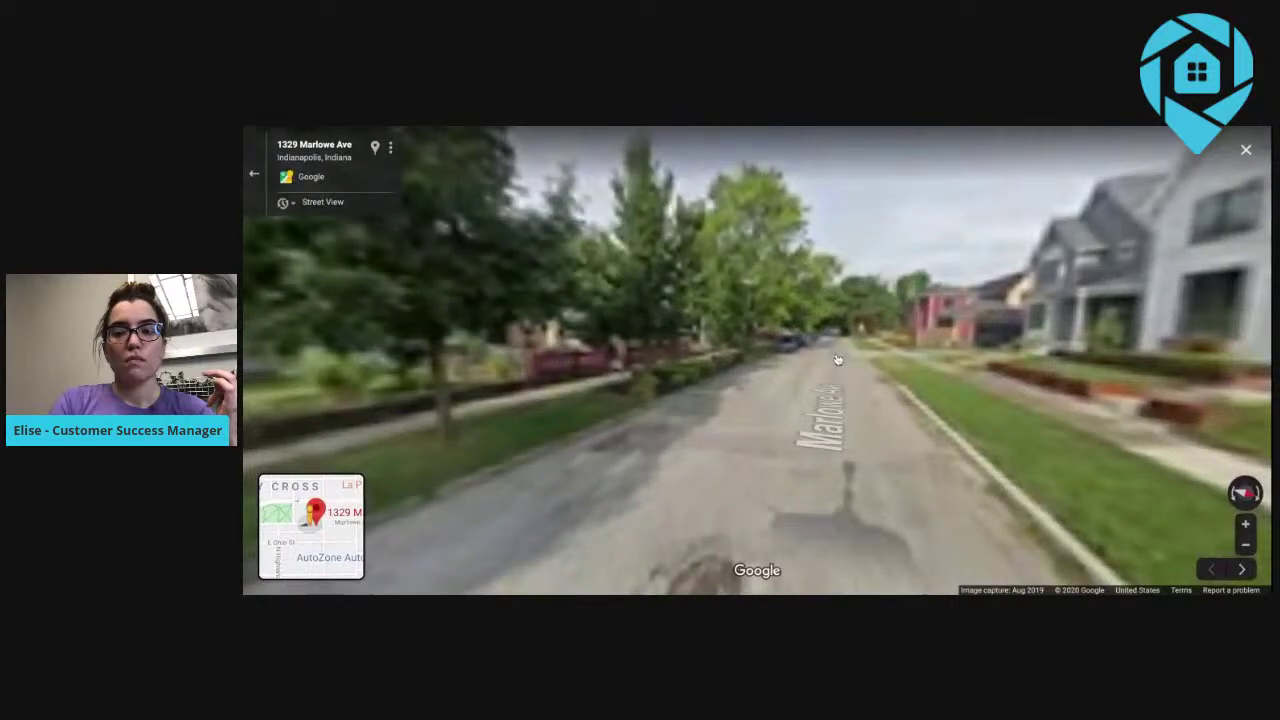
pyautogui.click(676, 378)
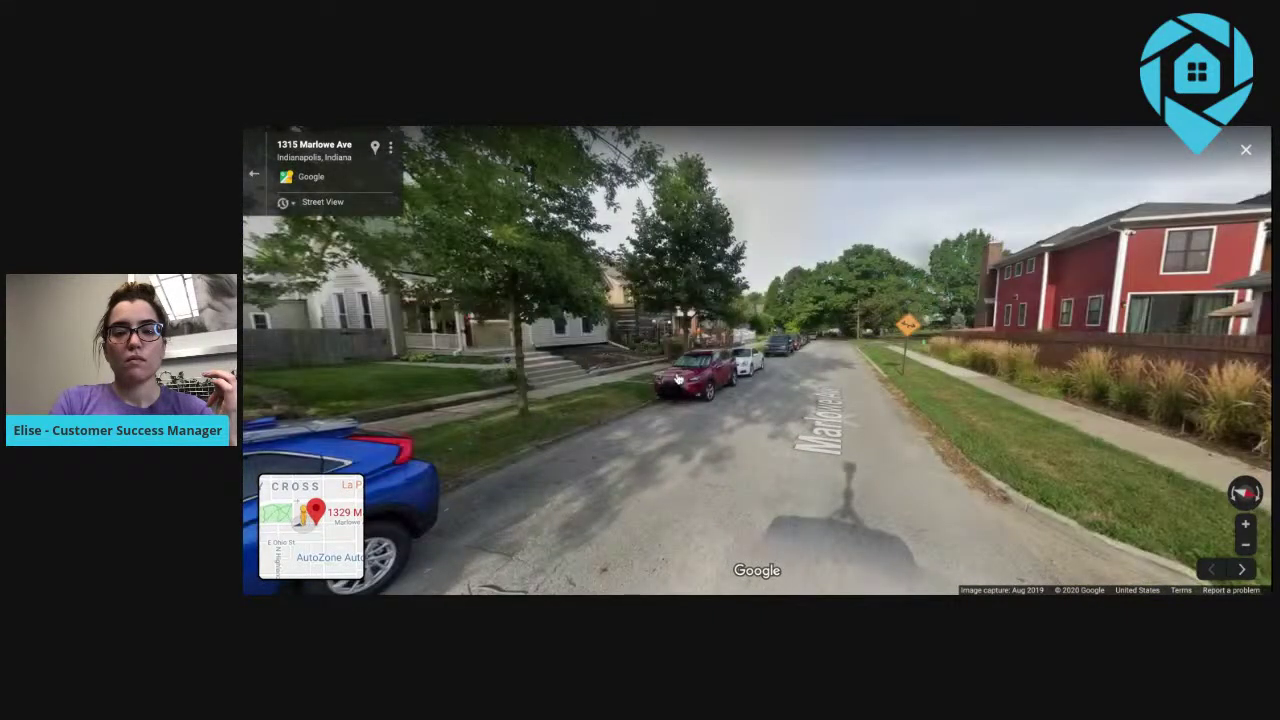
pyautogui.click(792, 375)
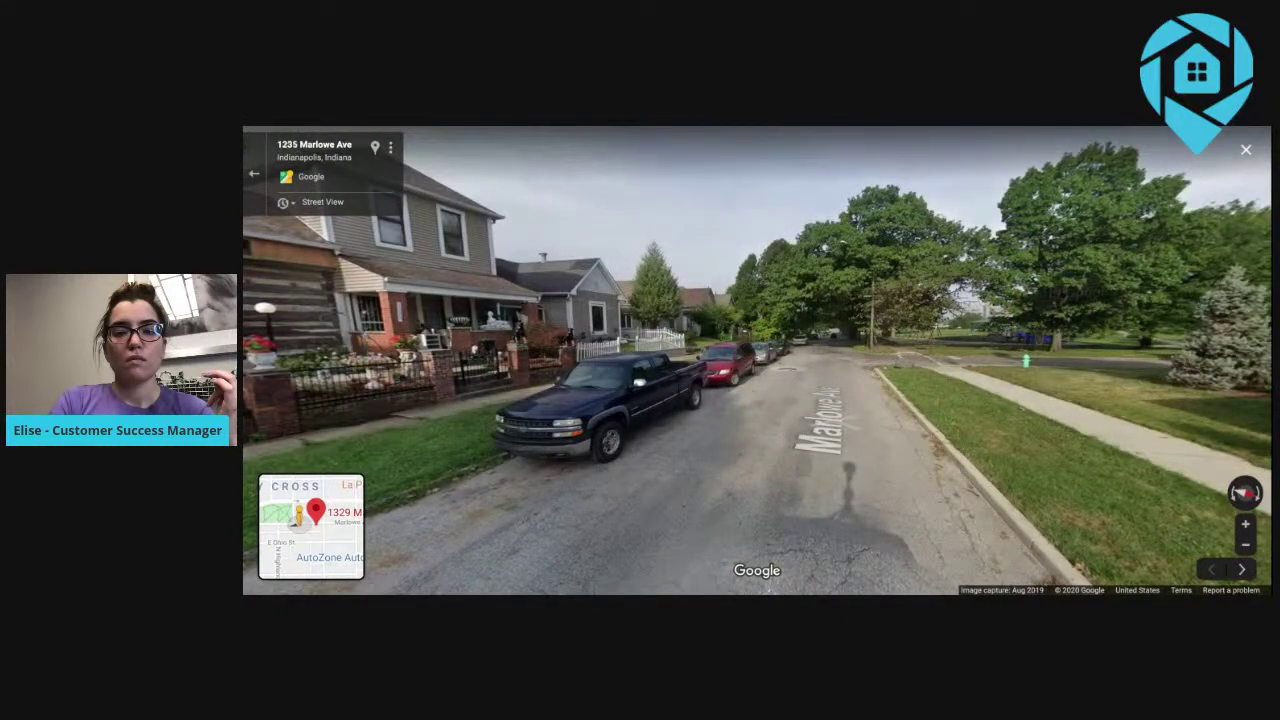
pyautogui.click(788, 370)
pyautogui.click(789, 370)
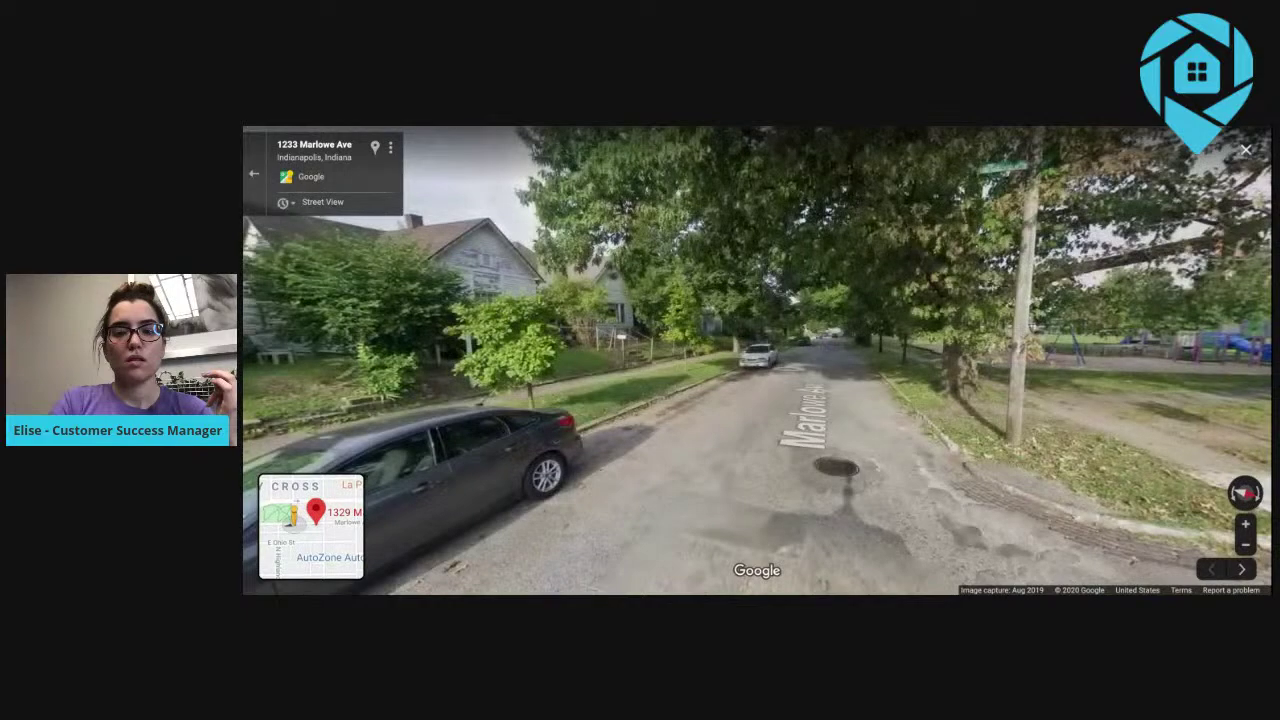
pyautogui.click(752, 446)
pyautogui.click(752, 446)
pyautogui.moveTo(480, 388); pyautogui.dragTo(900, 382)
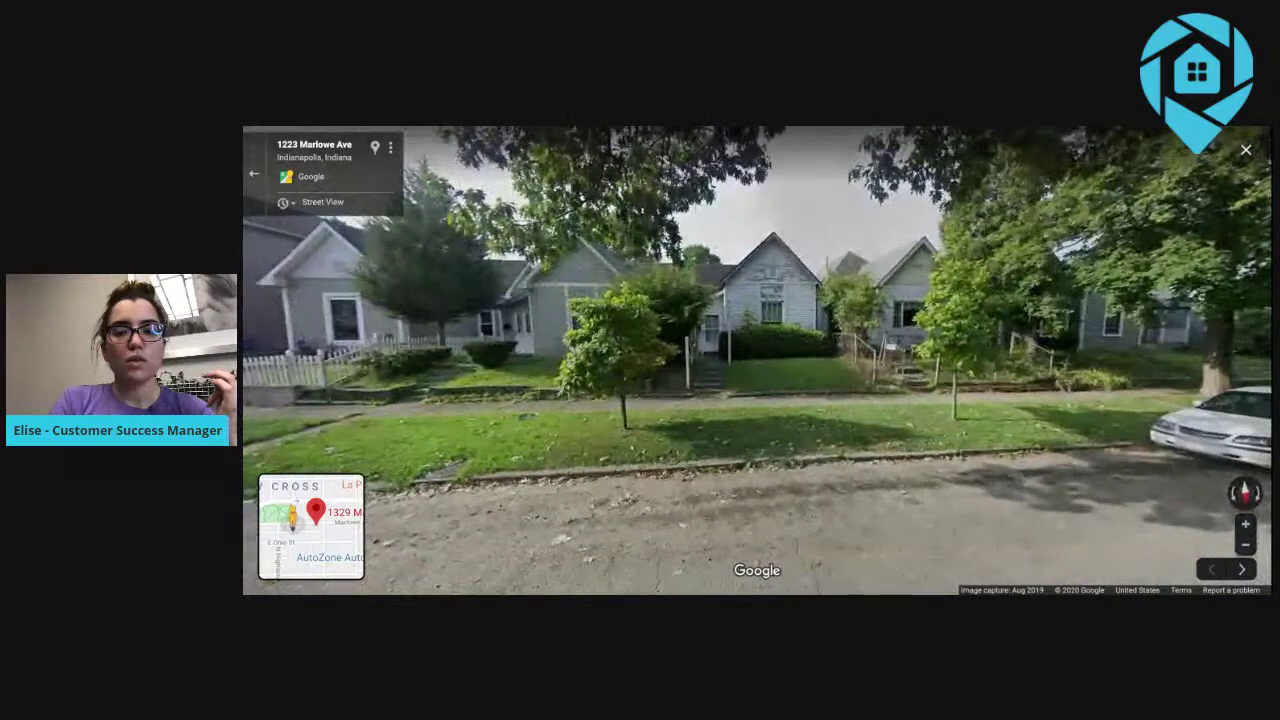
pyautogui.moveTo(830, 361); pyautogui.dragTo(797, 391)
pyautogui.moveTo(898, 388); pyautogui.dragTo(936, 388)
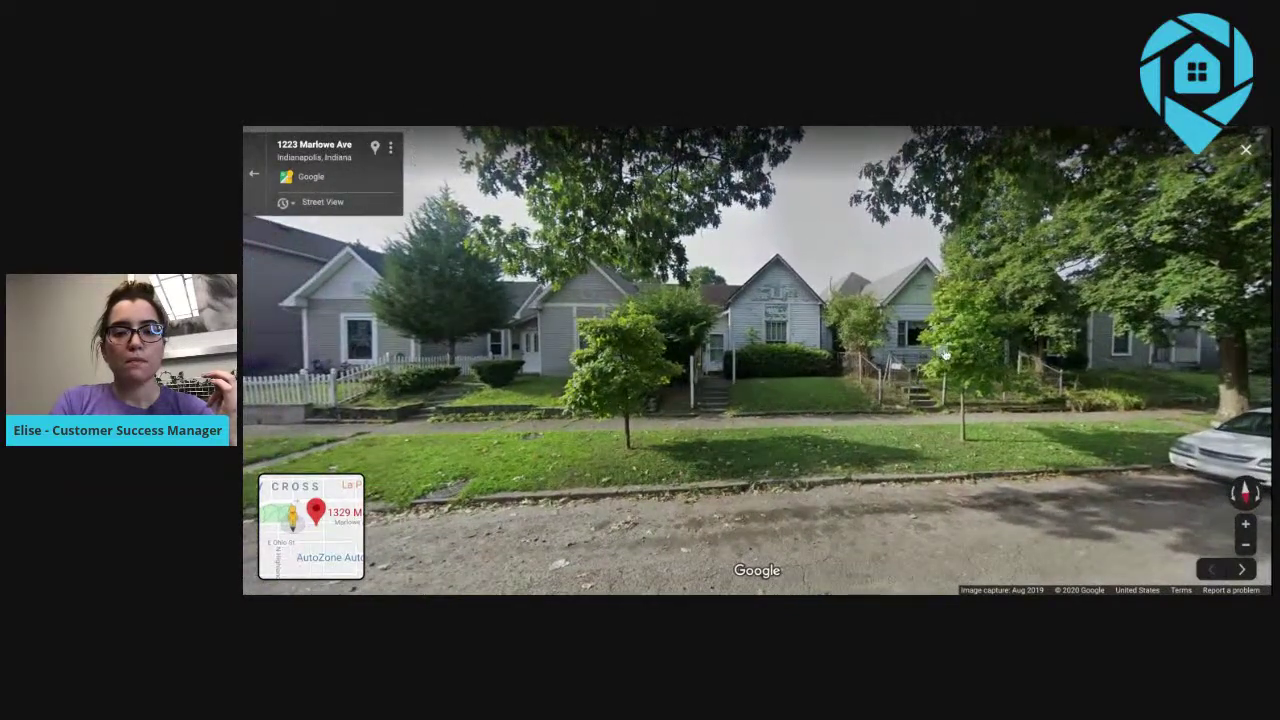
pyautogui.click(378, 148)
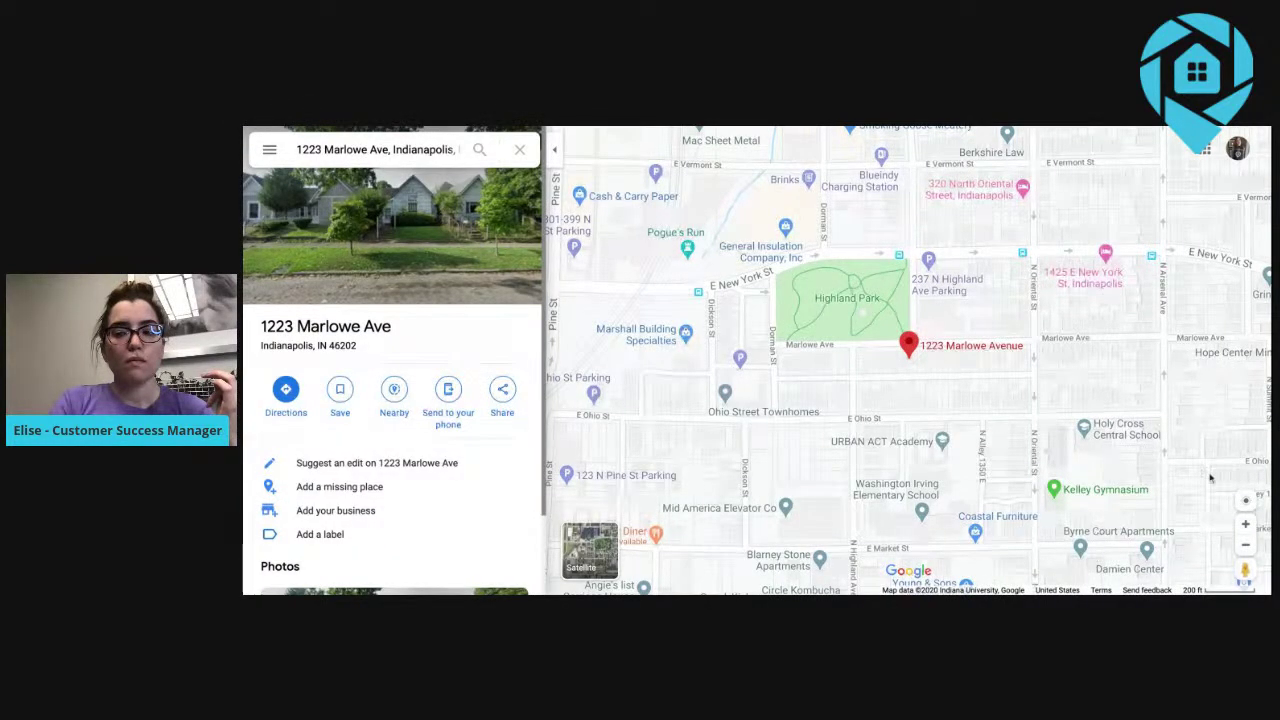
pyautogui.click(1245, 524)
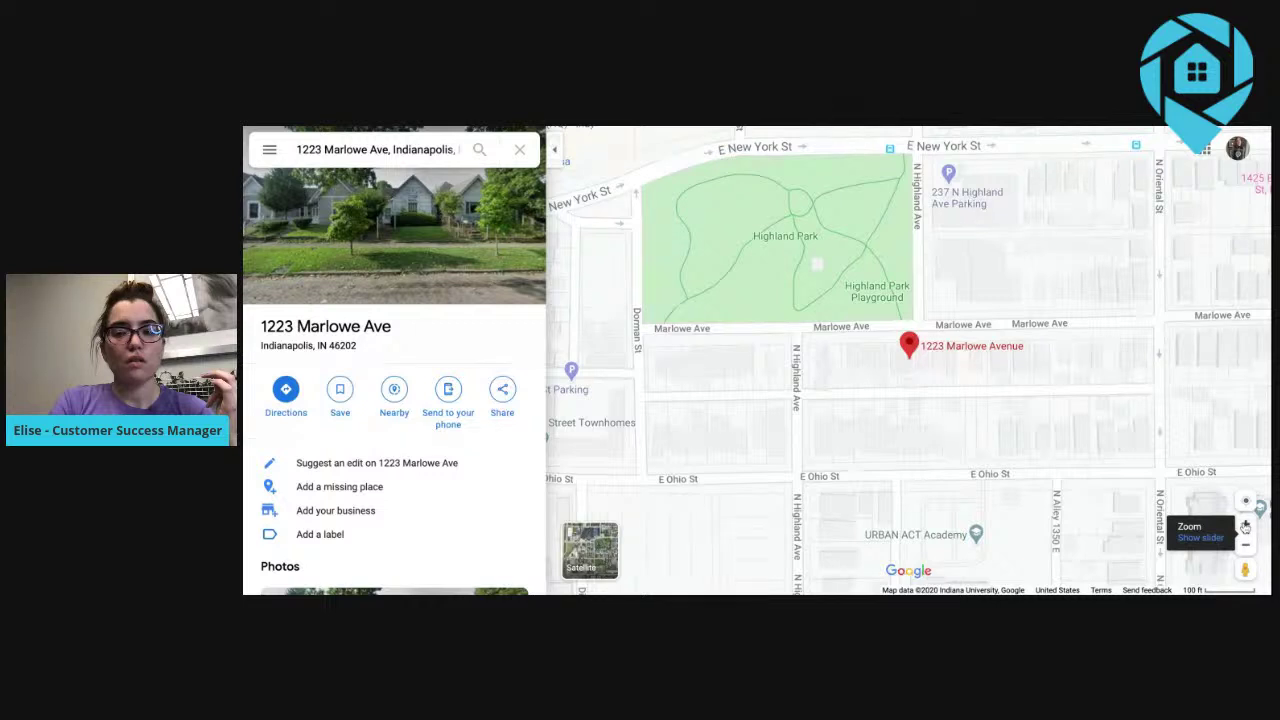
pyautogui.click(1245, 524)
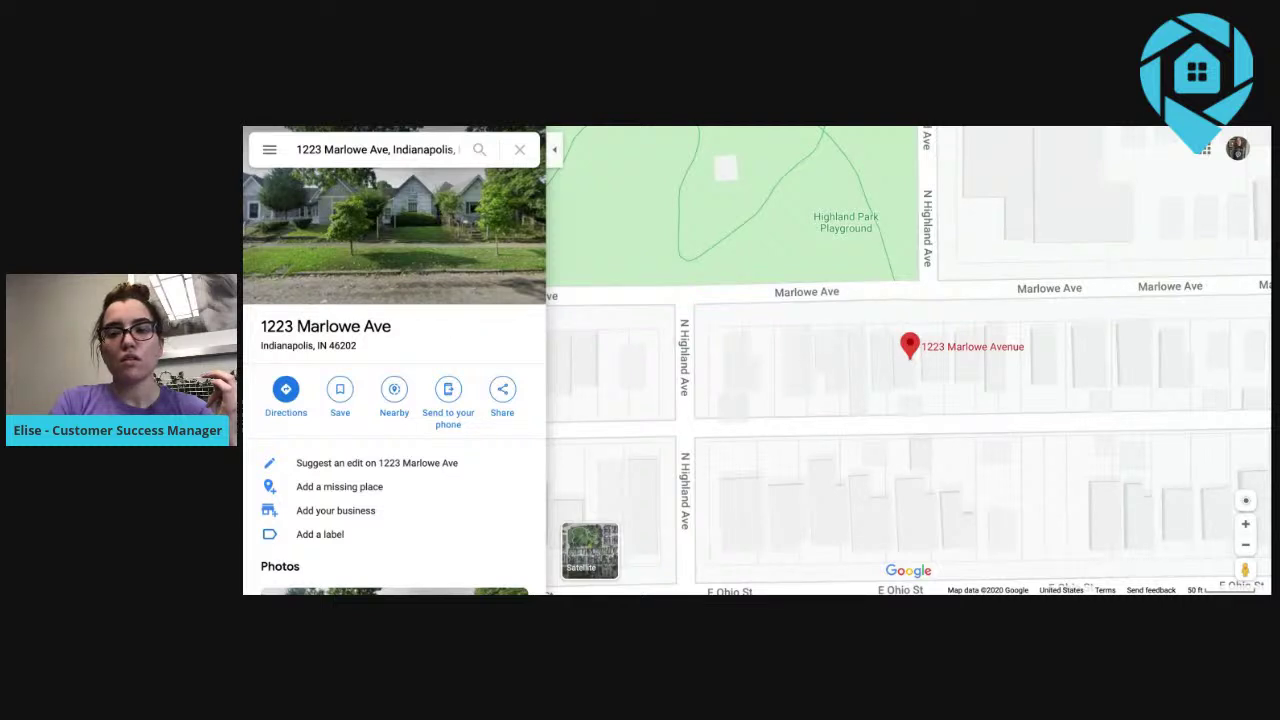
pyautogui.click(879, 366)
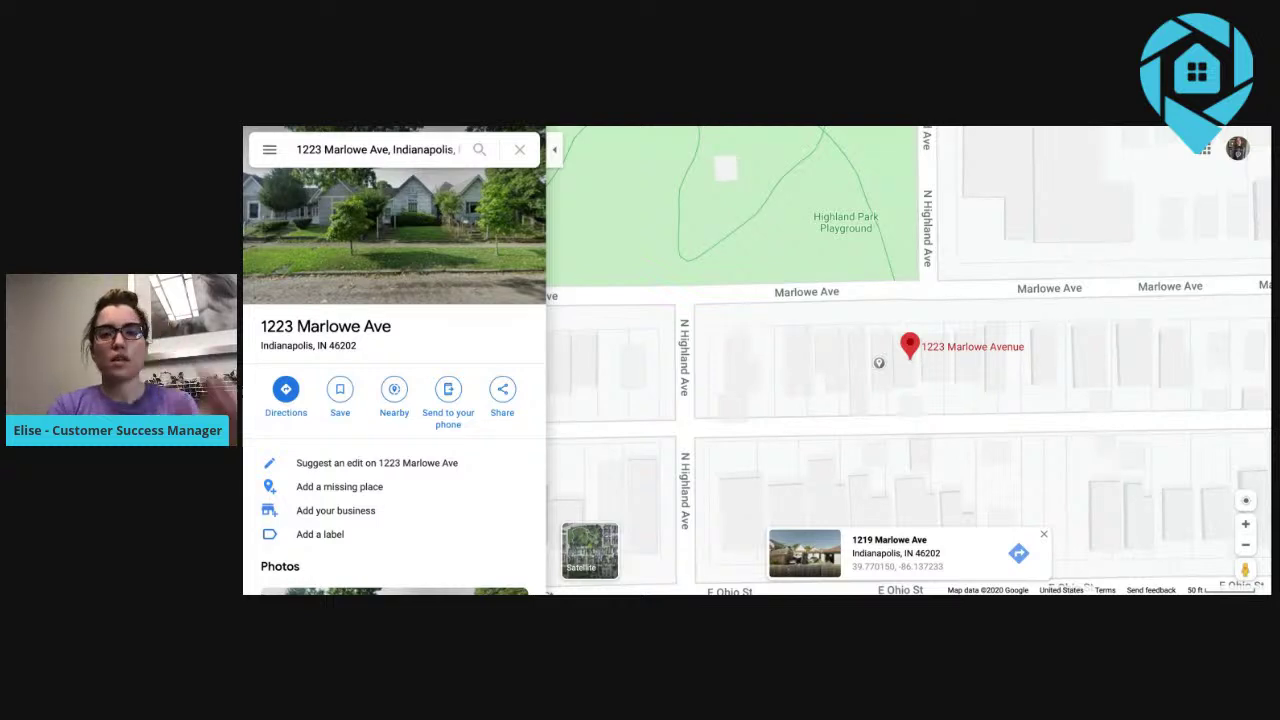
pyautogui.click(814, 128)
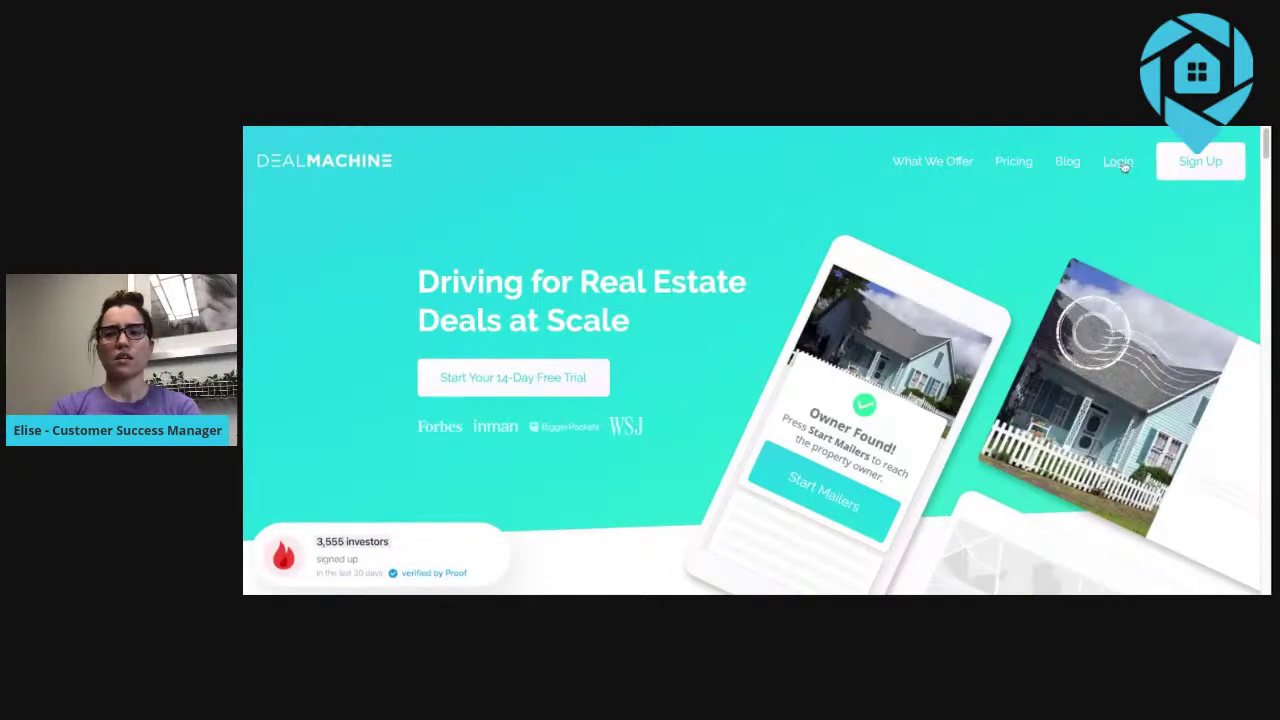
# Log into DealMachine with the account e-mail and password, retyping the mistyped password.
pyautogui.click(1124, 166)
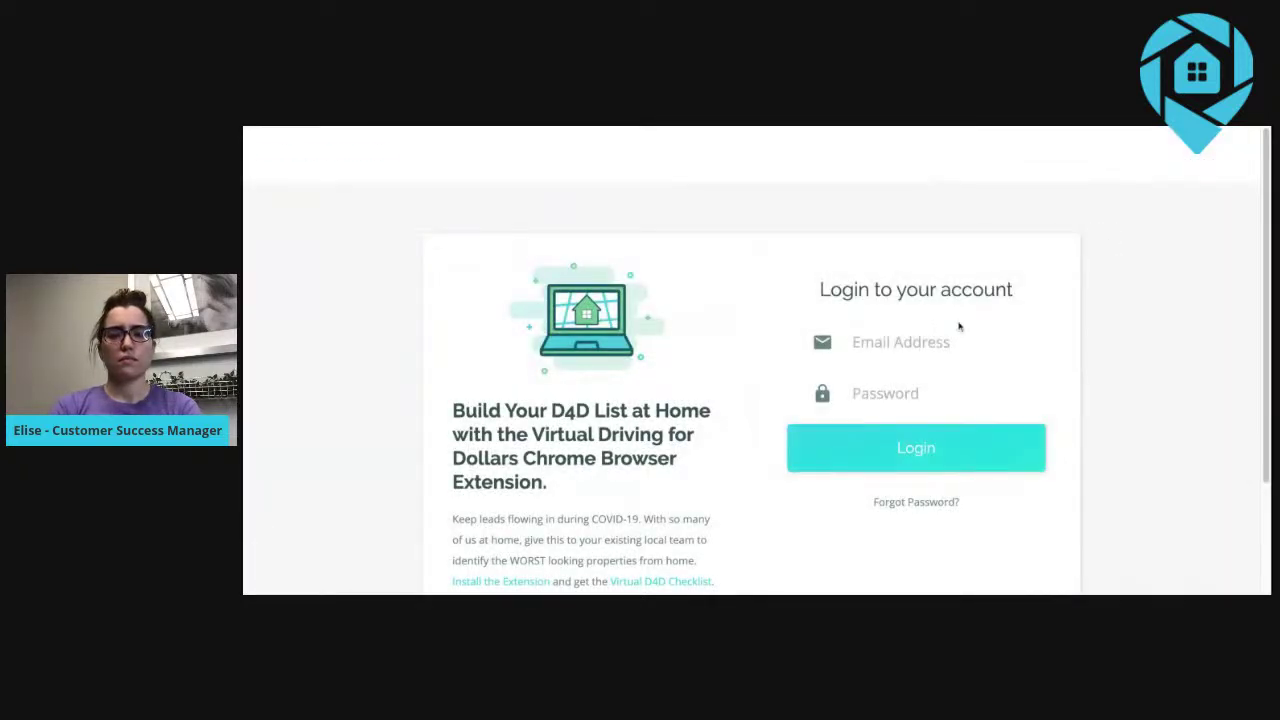
pyautogui.click(955, 342)
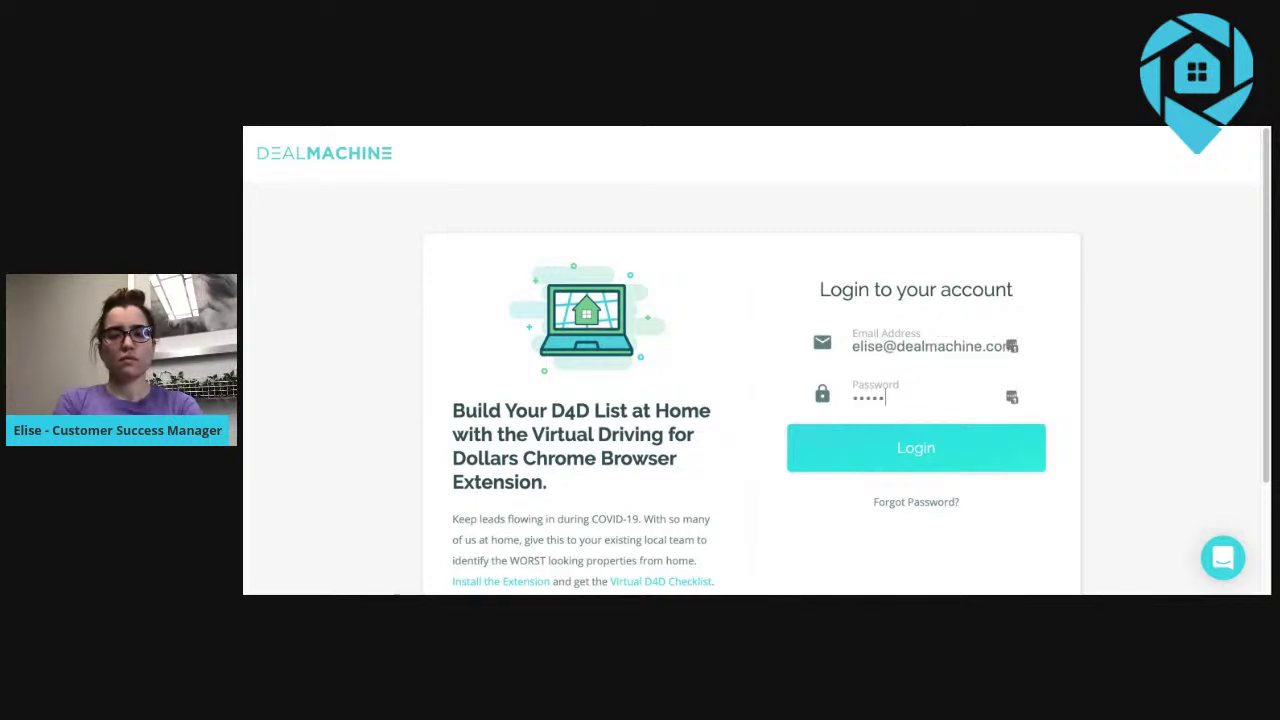
pyautogui.write('*******')
pyautogui.press('BackSpace')
pyautogui.press('BackSpace')
pyautogui.press('BackSpace')
pyautogui.press('BackSpace')
pyautogui.write('**********')
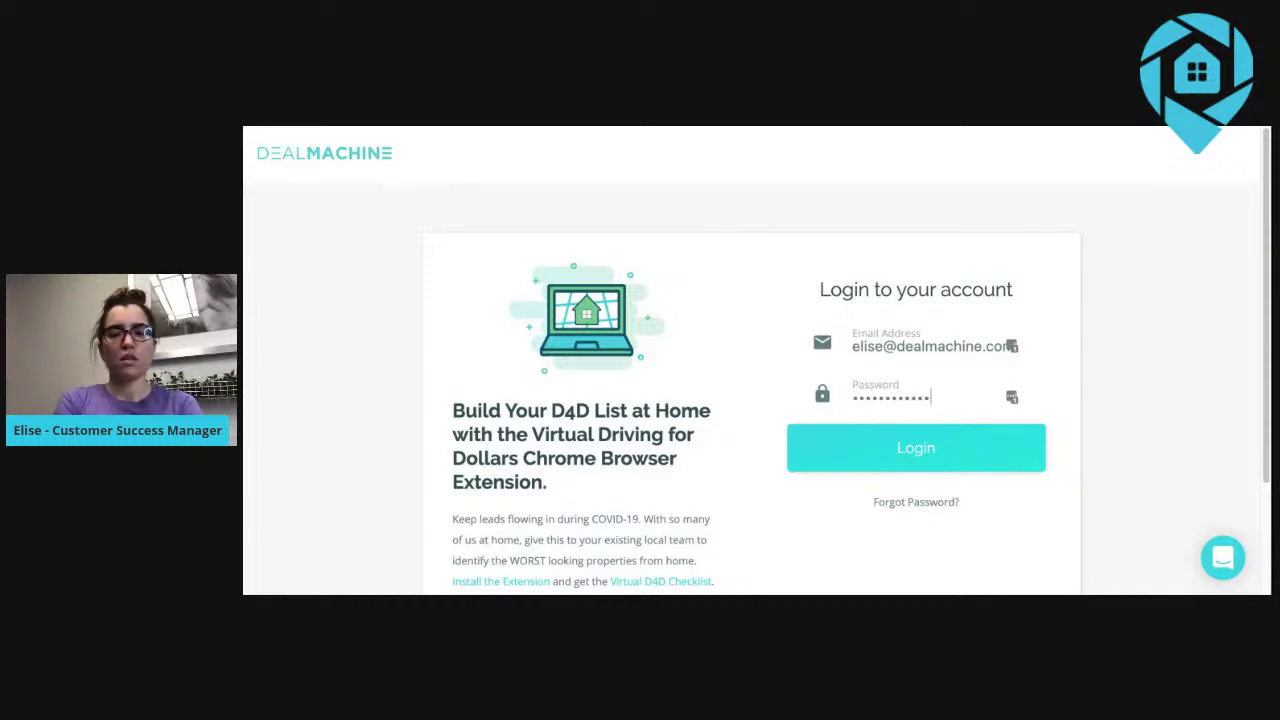
pyautogui.press('Return')
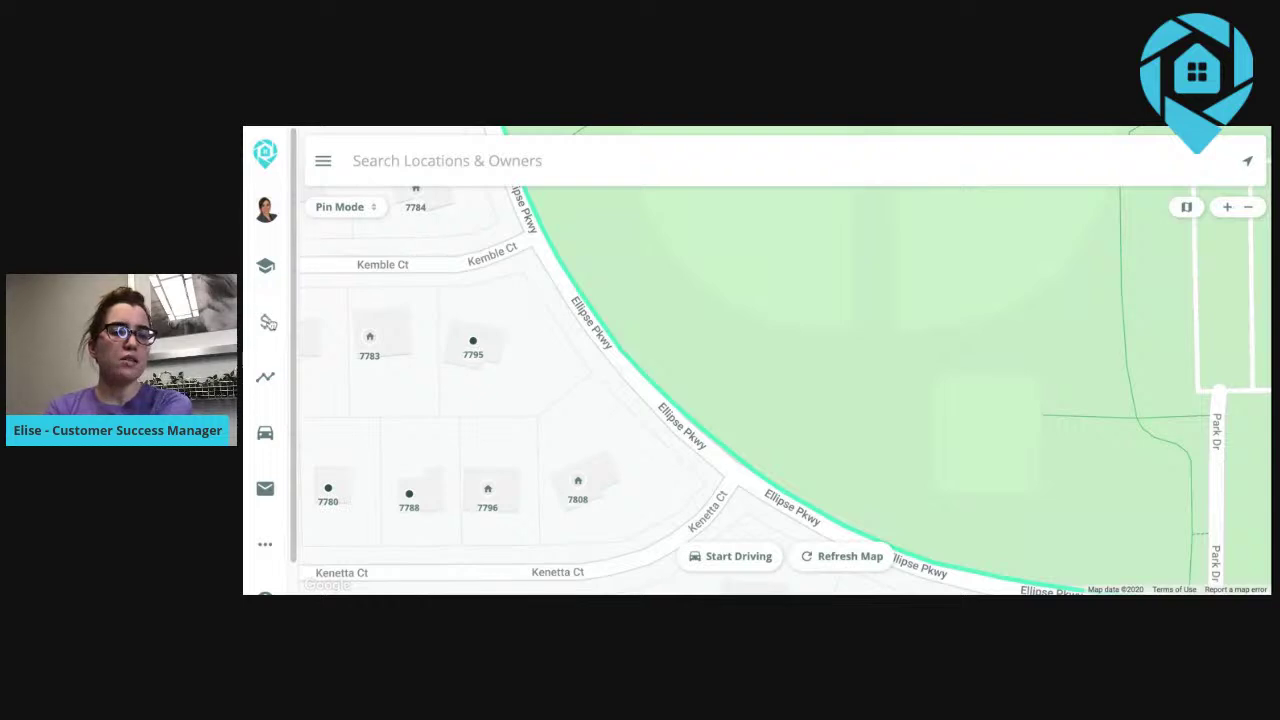
# Switch Deals to List View and open the deal filters.
pyautogui.click(268, 322)
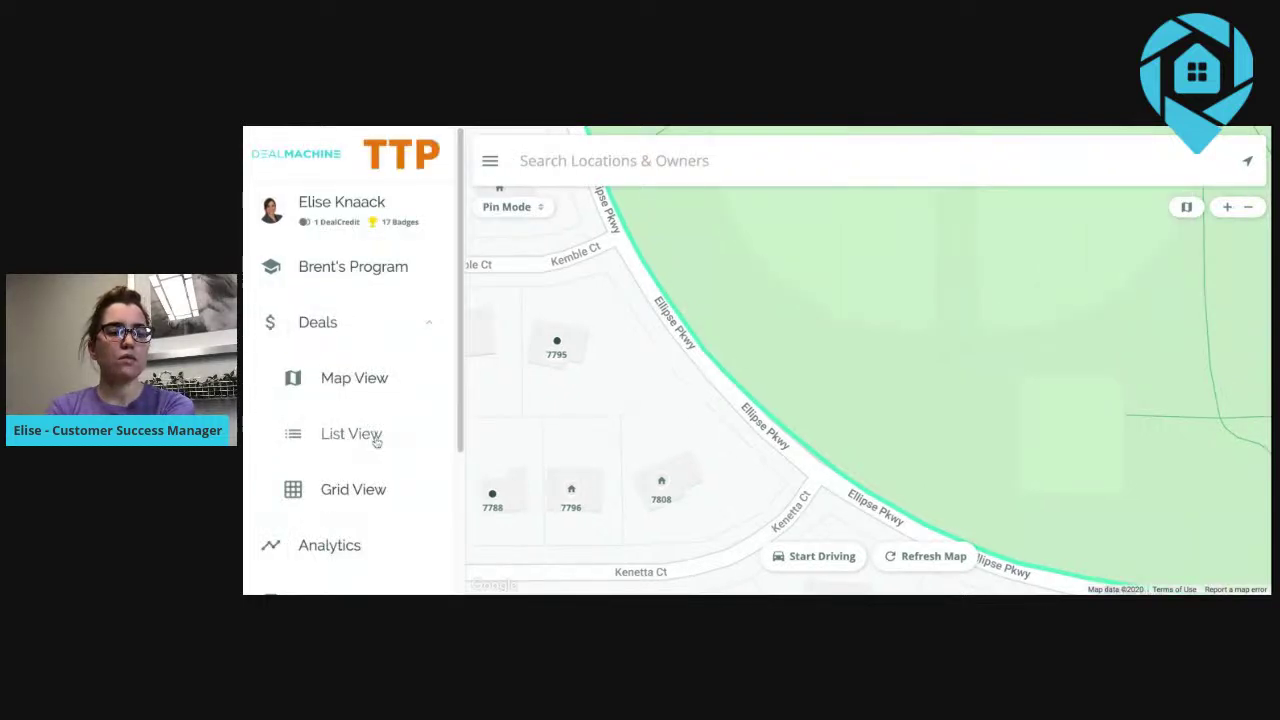
pyautogui.click(374, 440)
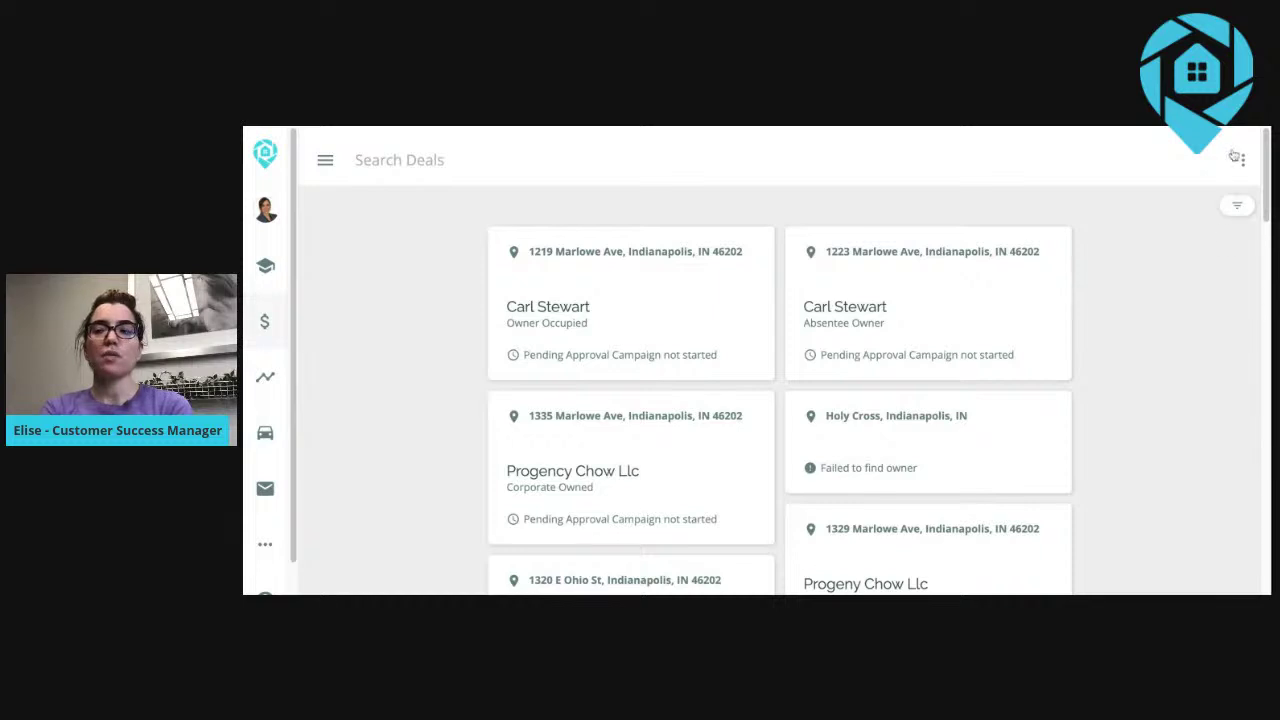
pyautogui.click(1234, 213)
# Filter the deals list to those added April 15 to April 15, then dismiss the ⋮ menu.
pyautogui.scroll(-4, 950, 350)
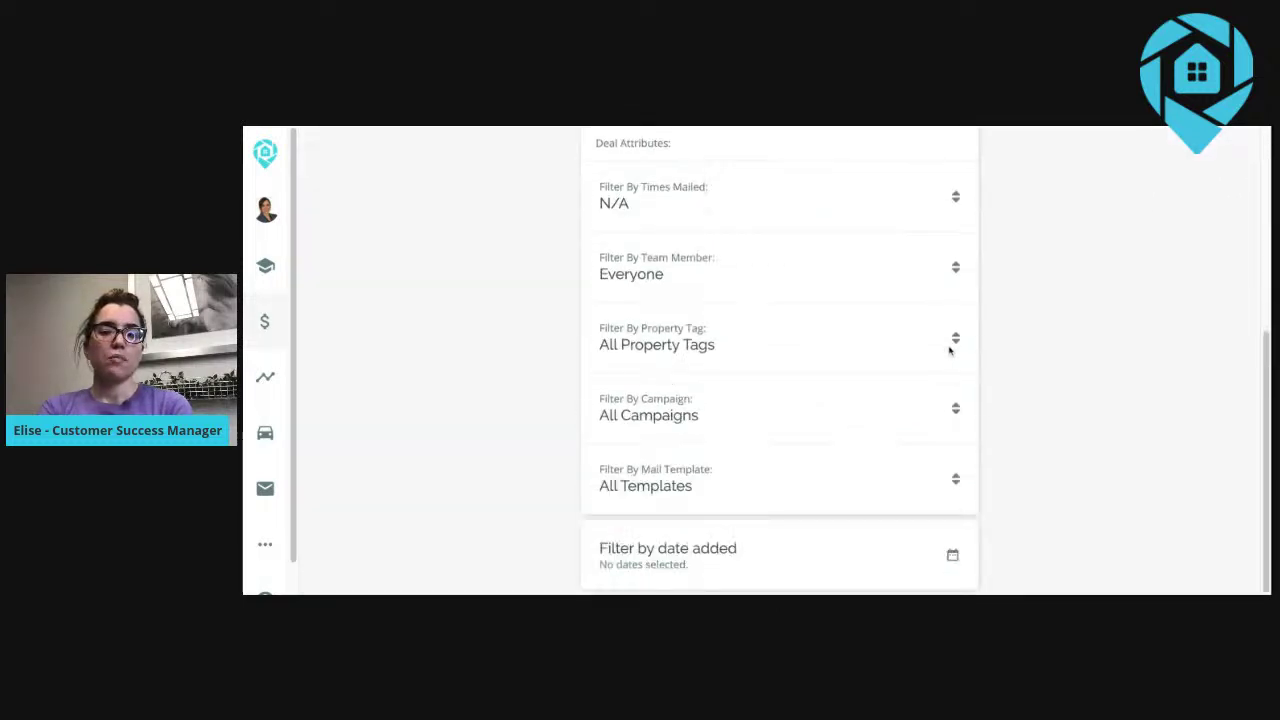
pyautogui.click(886, 568)
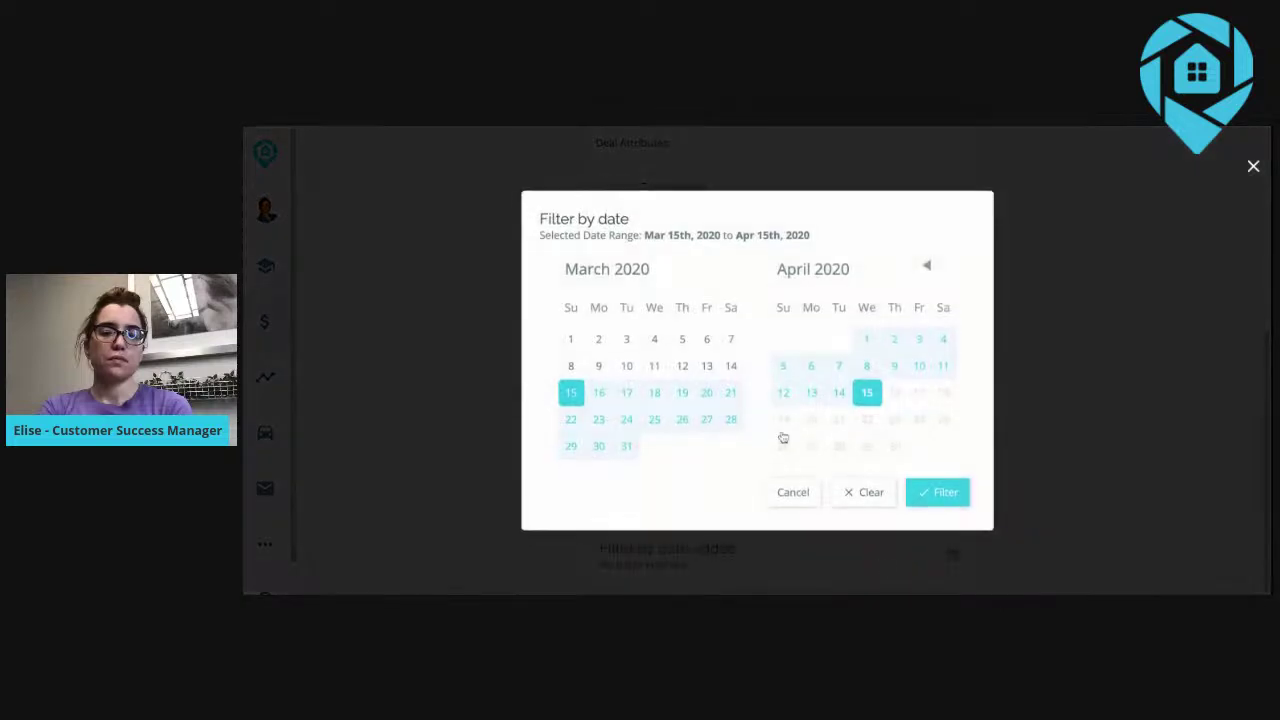
pyautogui.click(868, 393)
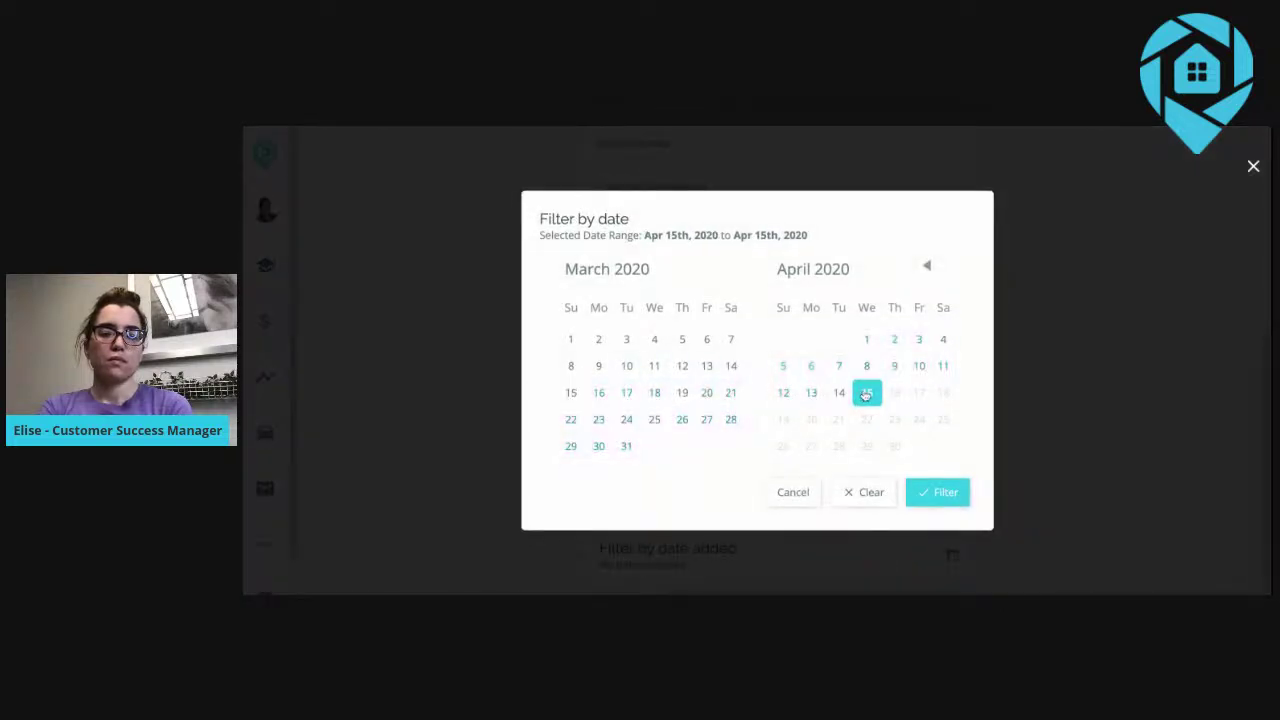
pyautogui.click(868, 393)
pyautogui.click(868, 393)
pyautogui.click(950, 493)
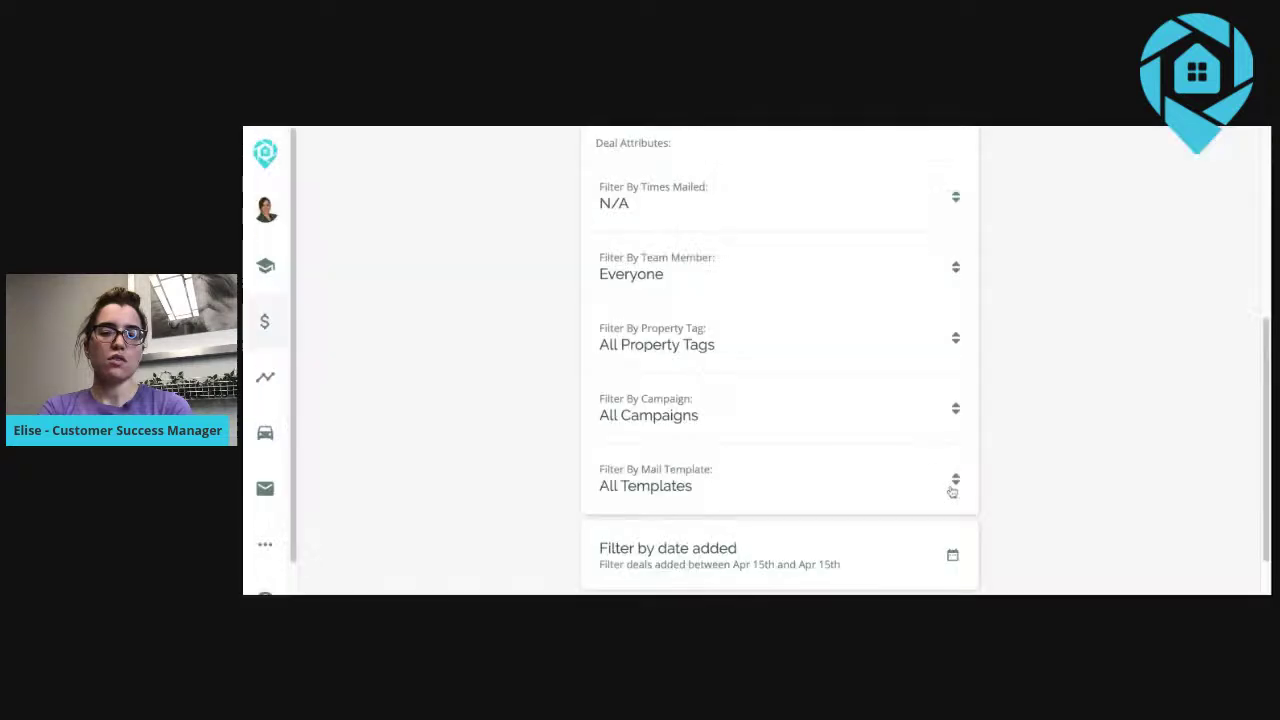
pyautogui.scroll(5, 1000, 346)
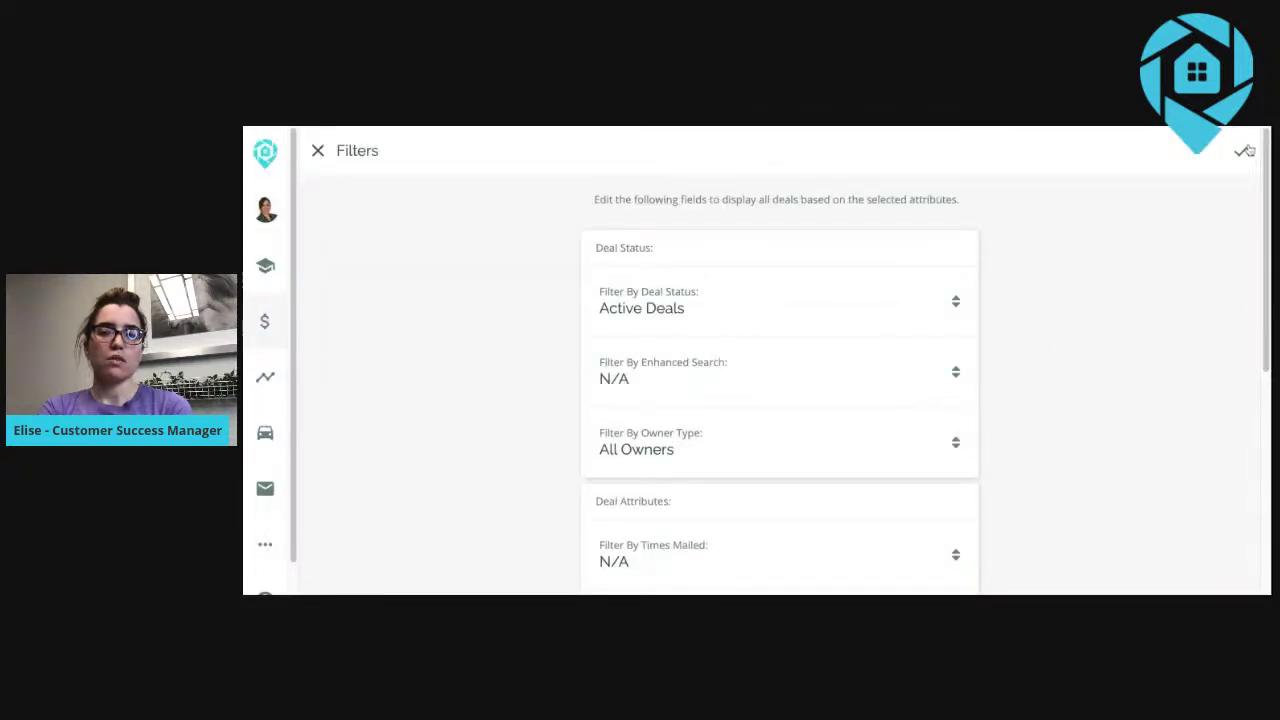
pyautogui.click(1244, 151)
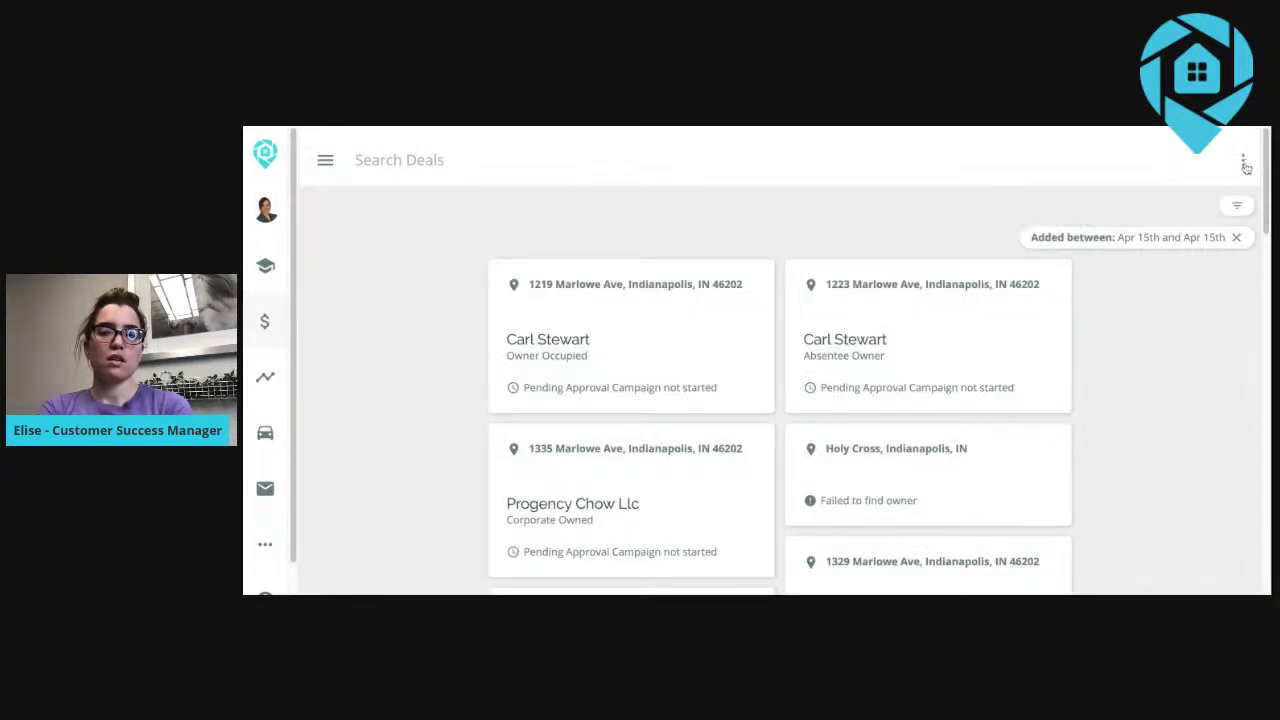
pyautogui.click(1243, 162)
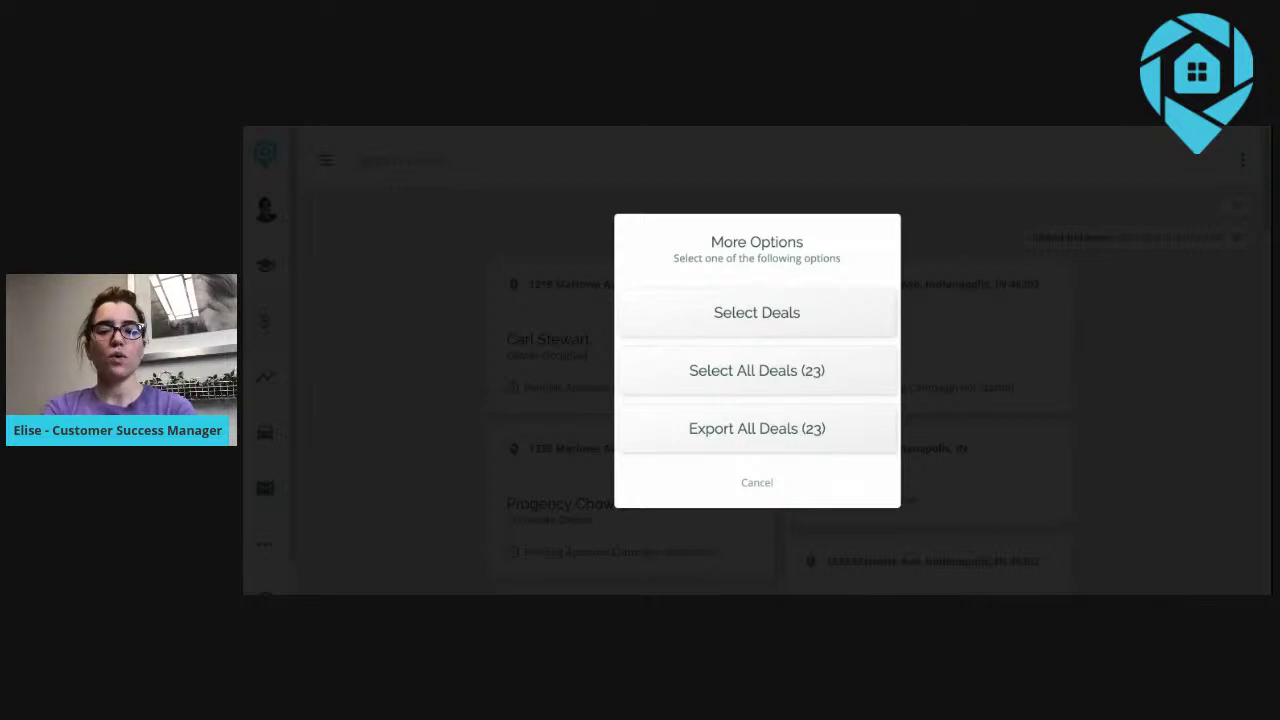
pyautogui.click(757, 483)
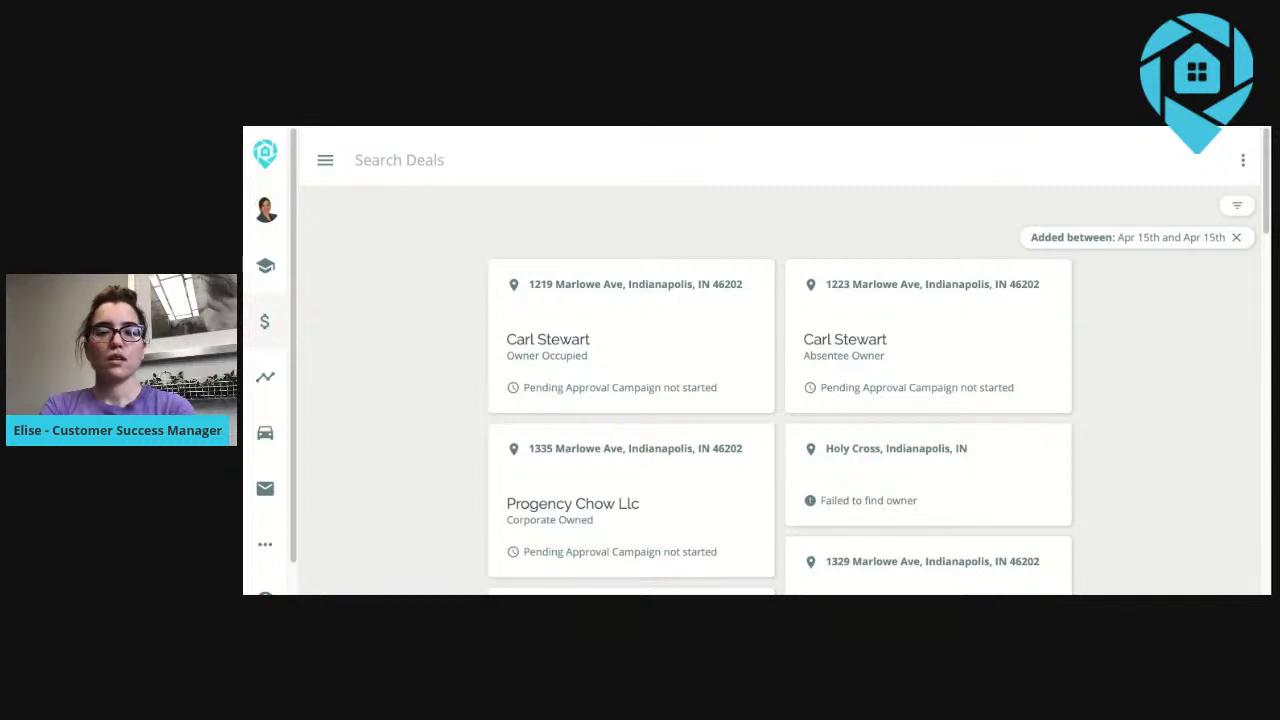
# Remove the Added between date filter and return to the deals Map View.
pyautogui.click(1236, 239)
pyautogui.moveTo(263, 322)
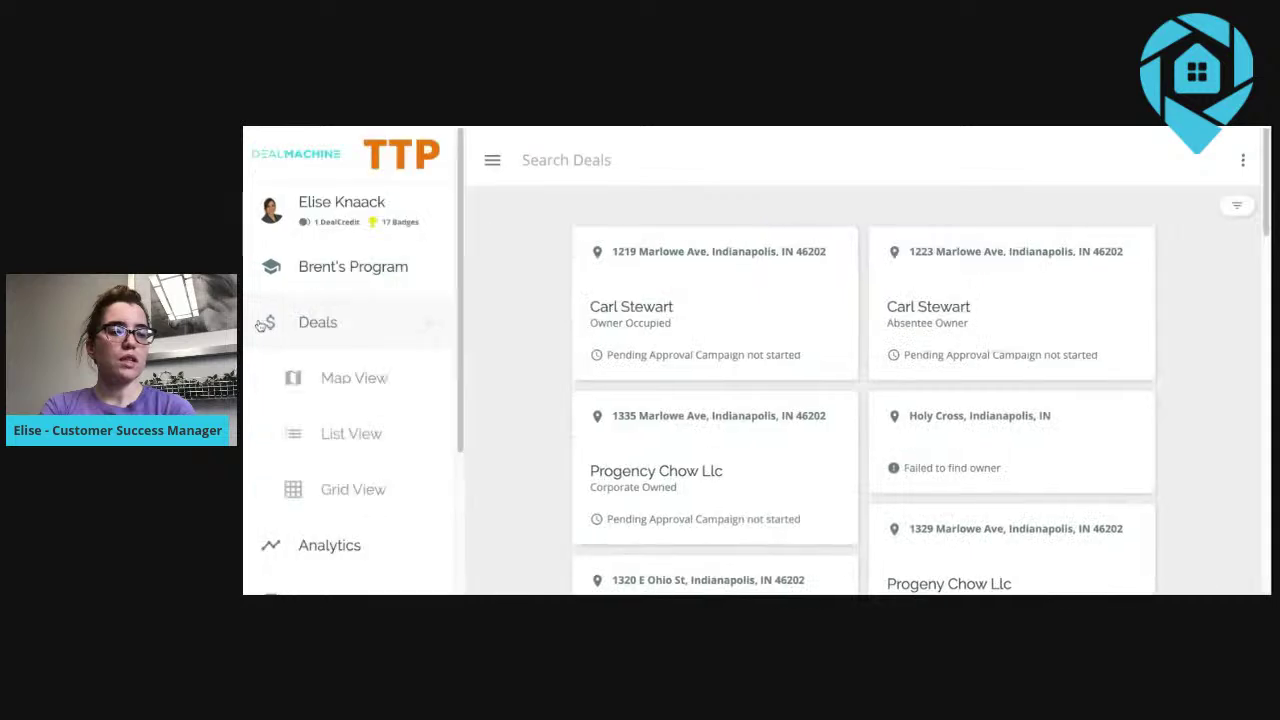
pyautogui.click(348, 386)
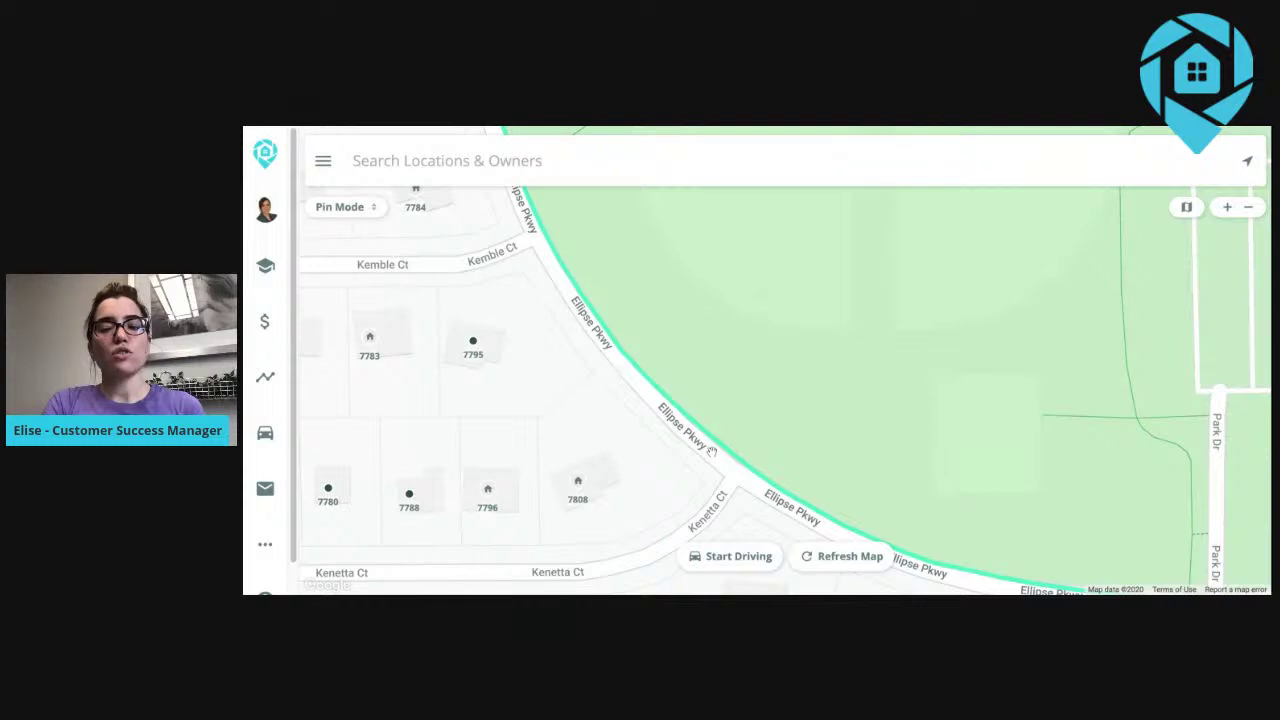
pyautogui.moveTo(711, 452); pyautogui.dragTo(823, 411)
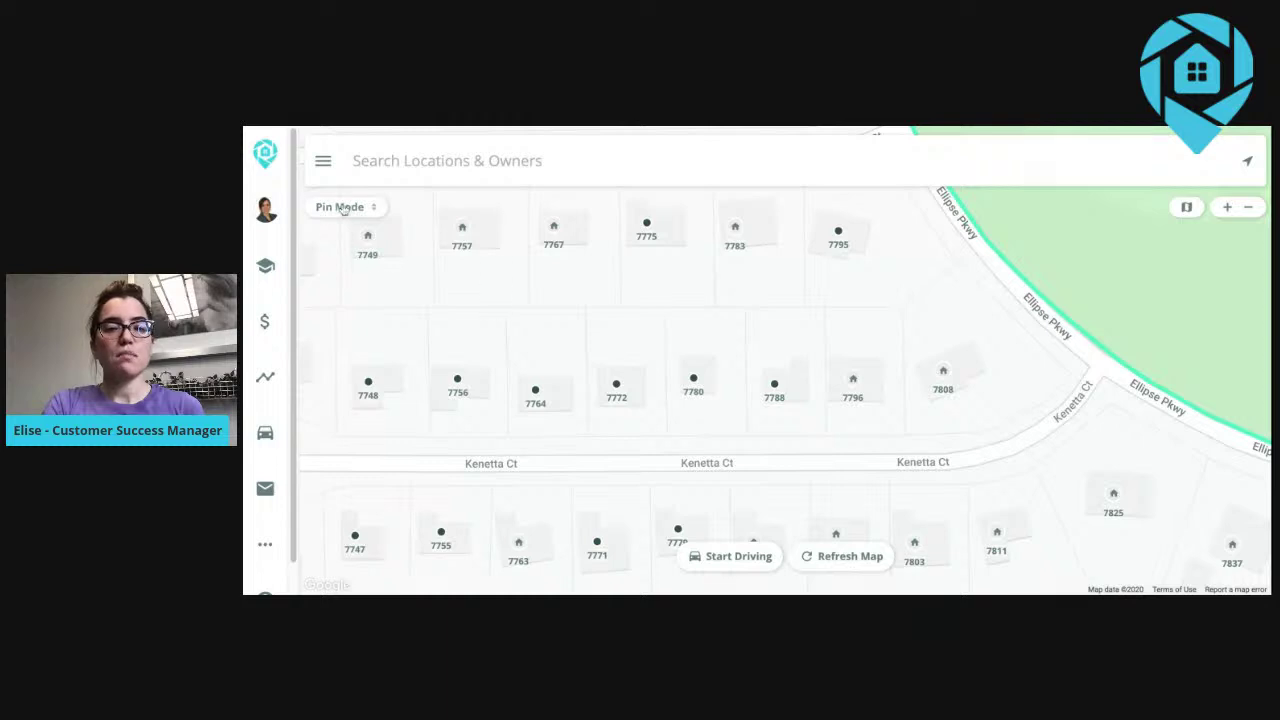
pyautogui.click(614, 392)
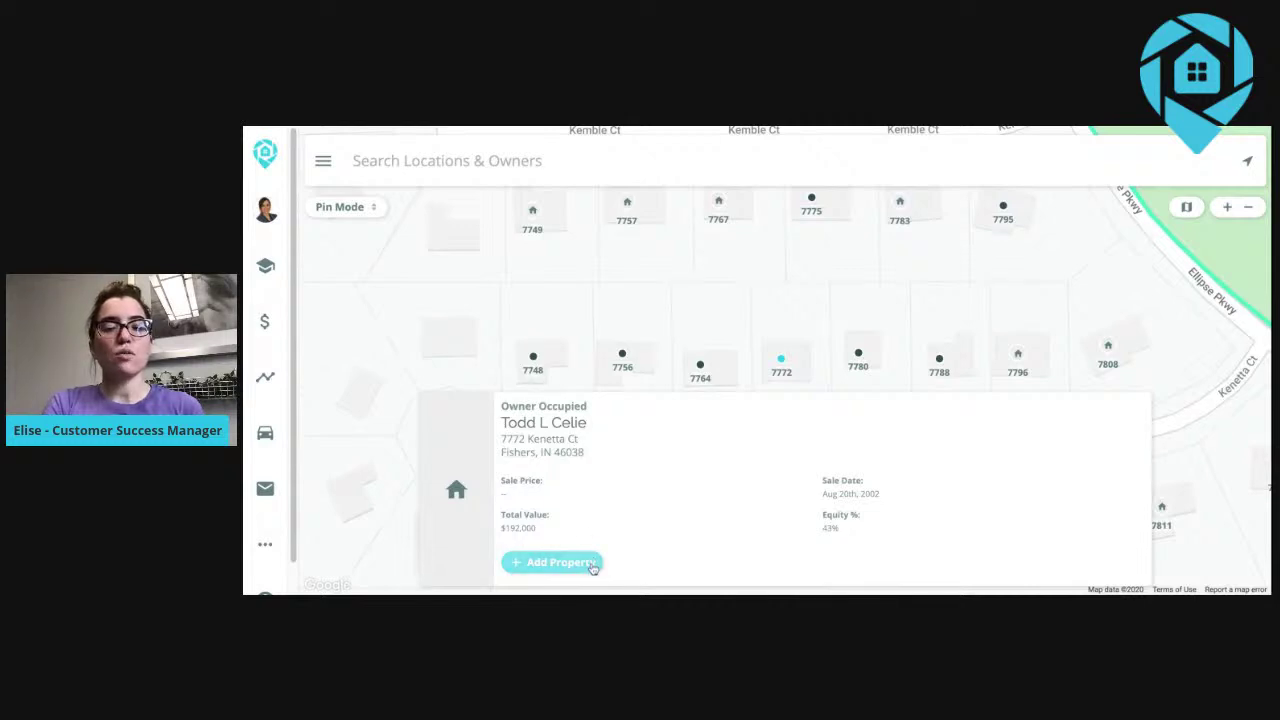
pyautogui.moveTo(693, 365); pyautogui.dragTo(729, 301)
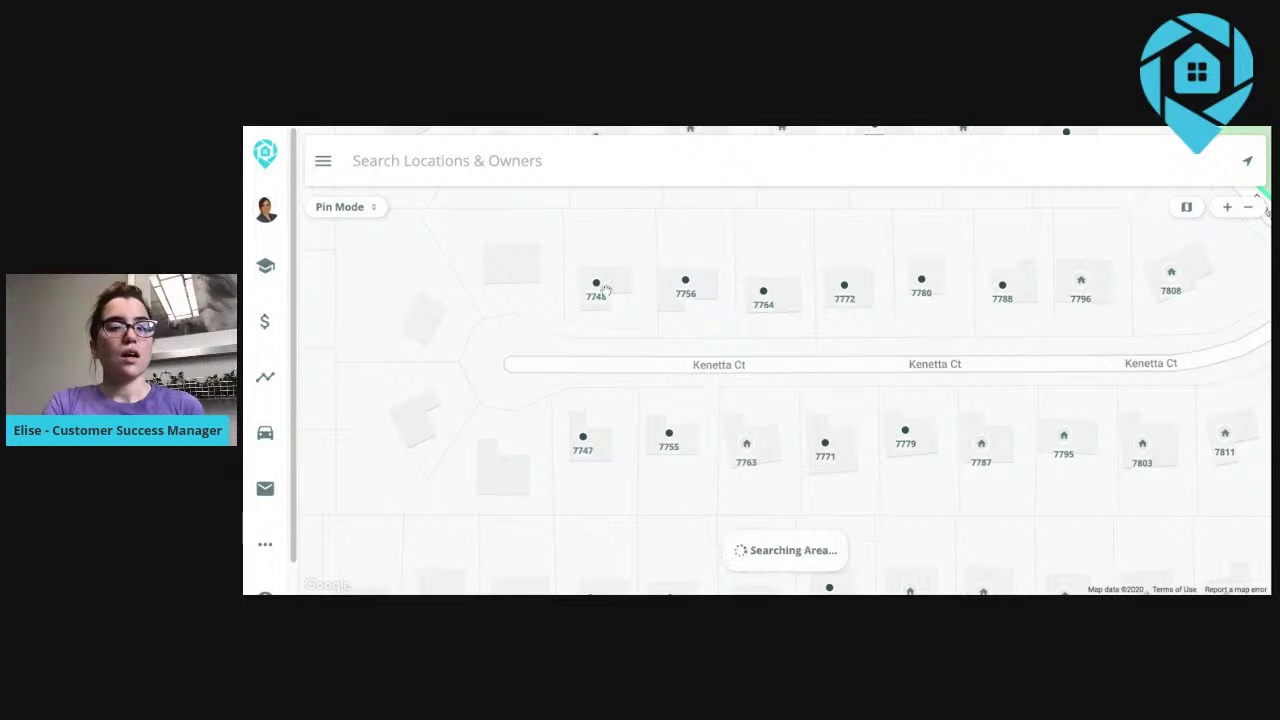
pyautogui.click(371, 210)
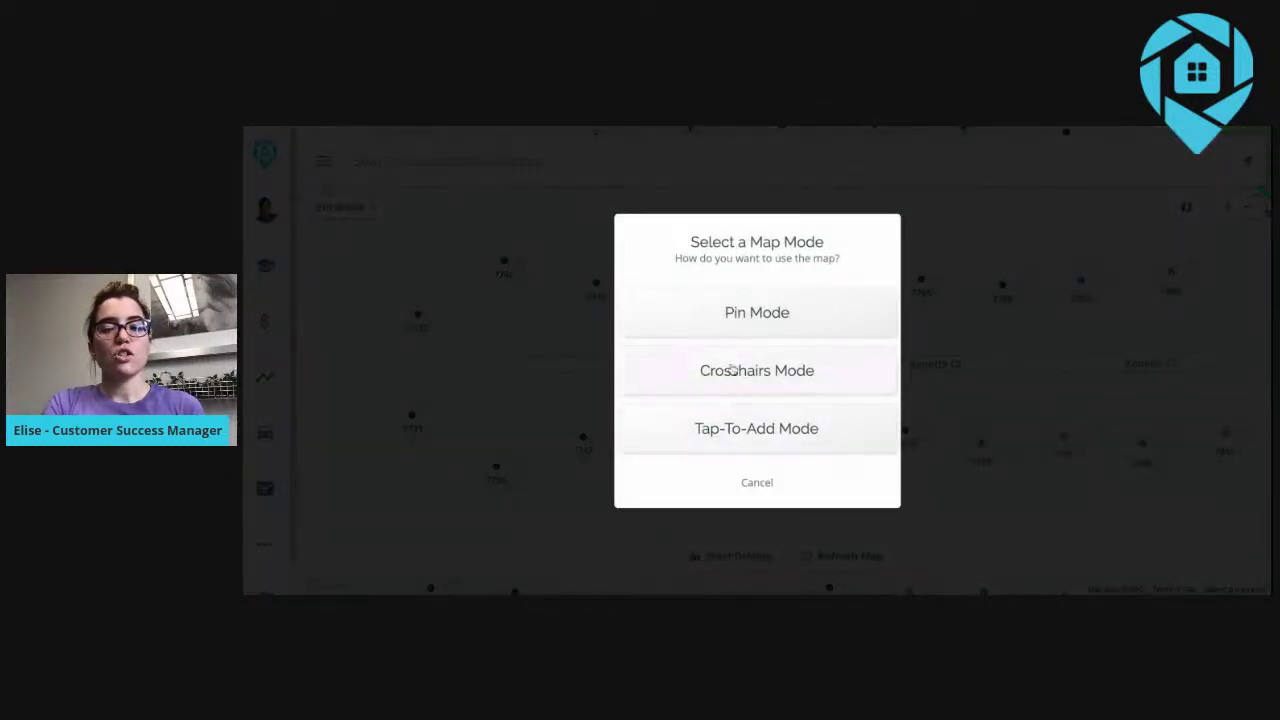
pyautogui.click(724, 370)
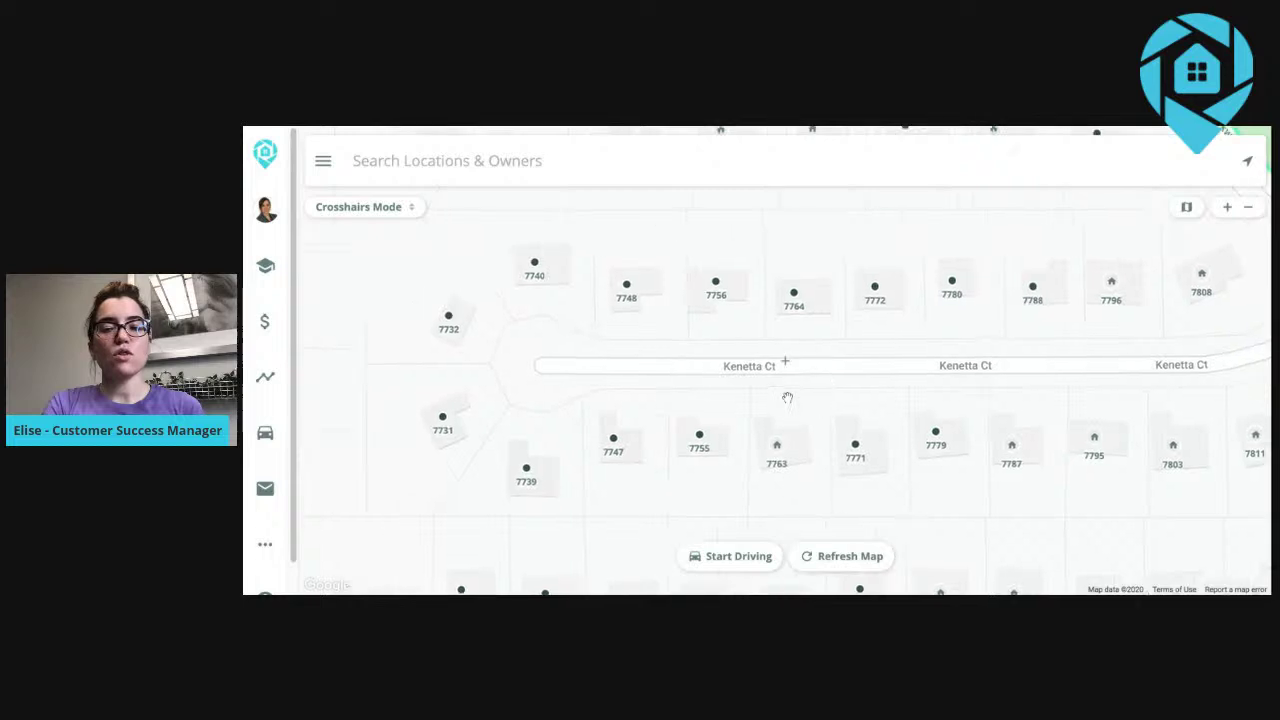
pyautogui.moveTo(787, 395); pyautogui.dragTo(830, 397)
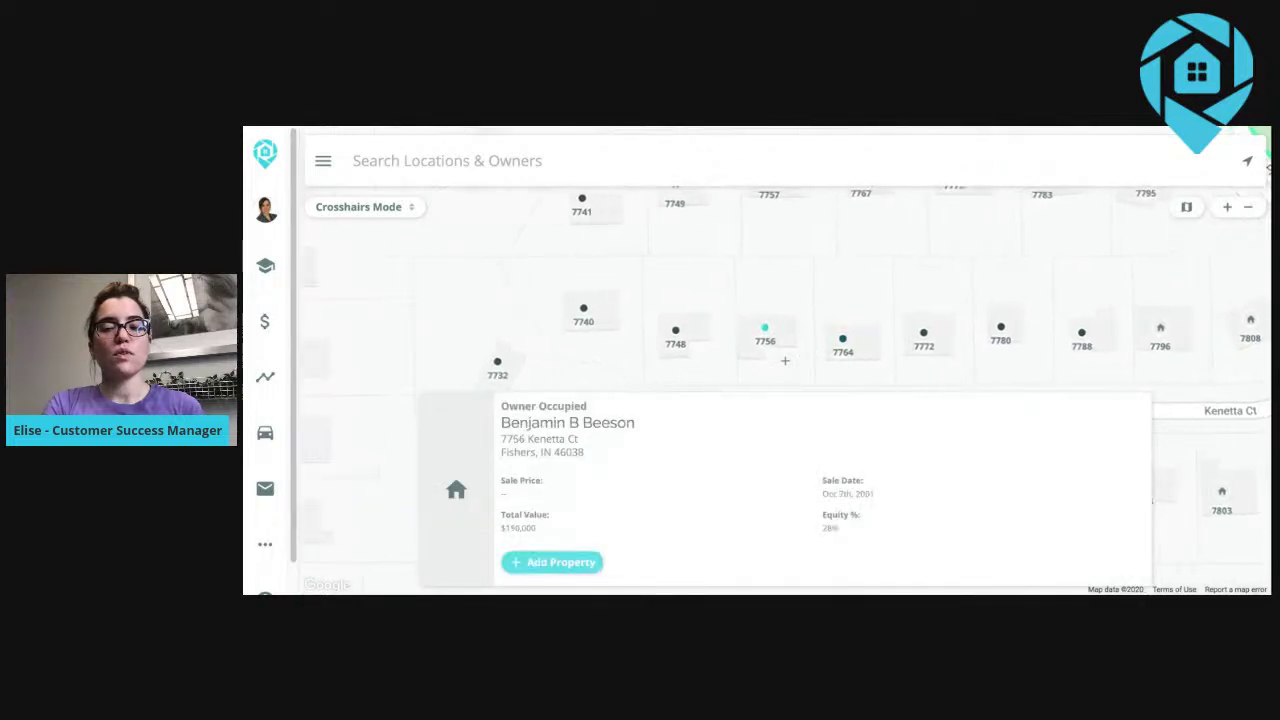
pyautogui.moveTo(785, 361); pyautogui.dragTo(849, 347)
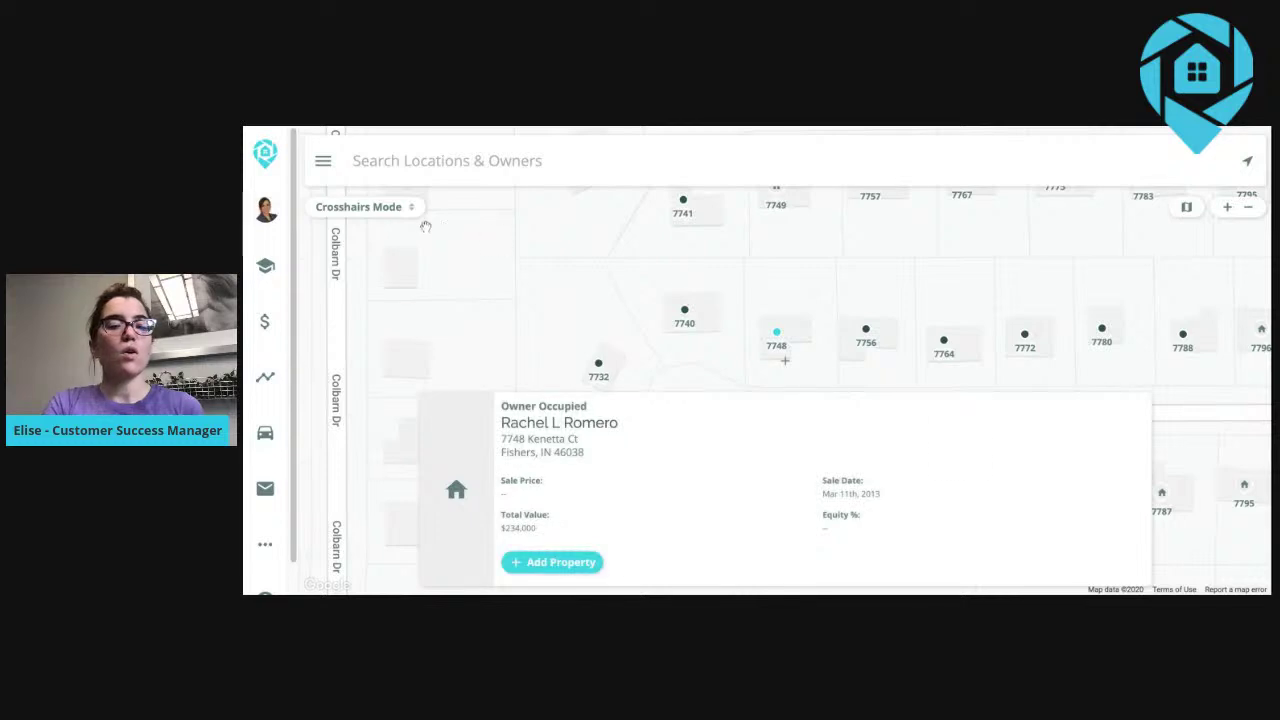
pyautogui.click(411, 212)
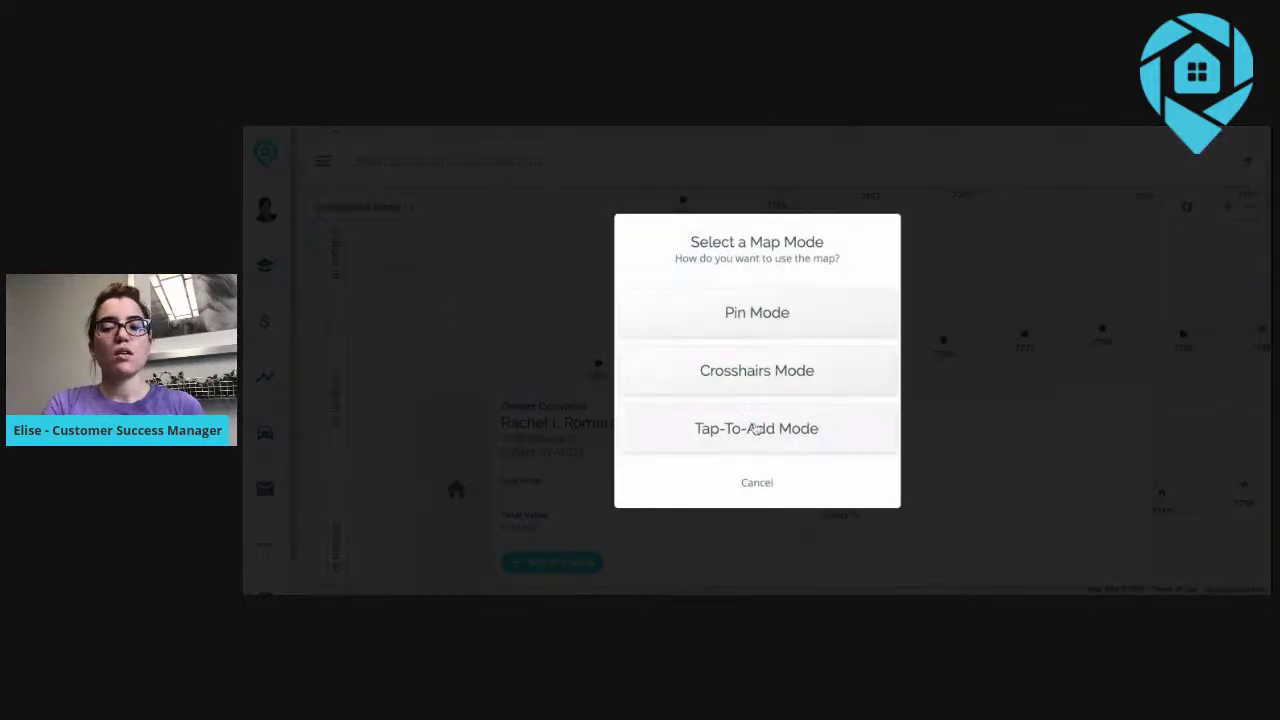
pyautogui.click(756, 428)
pyautogui.click(777, 334)
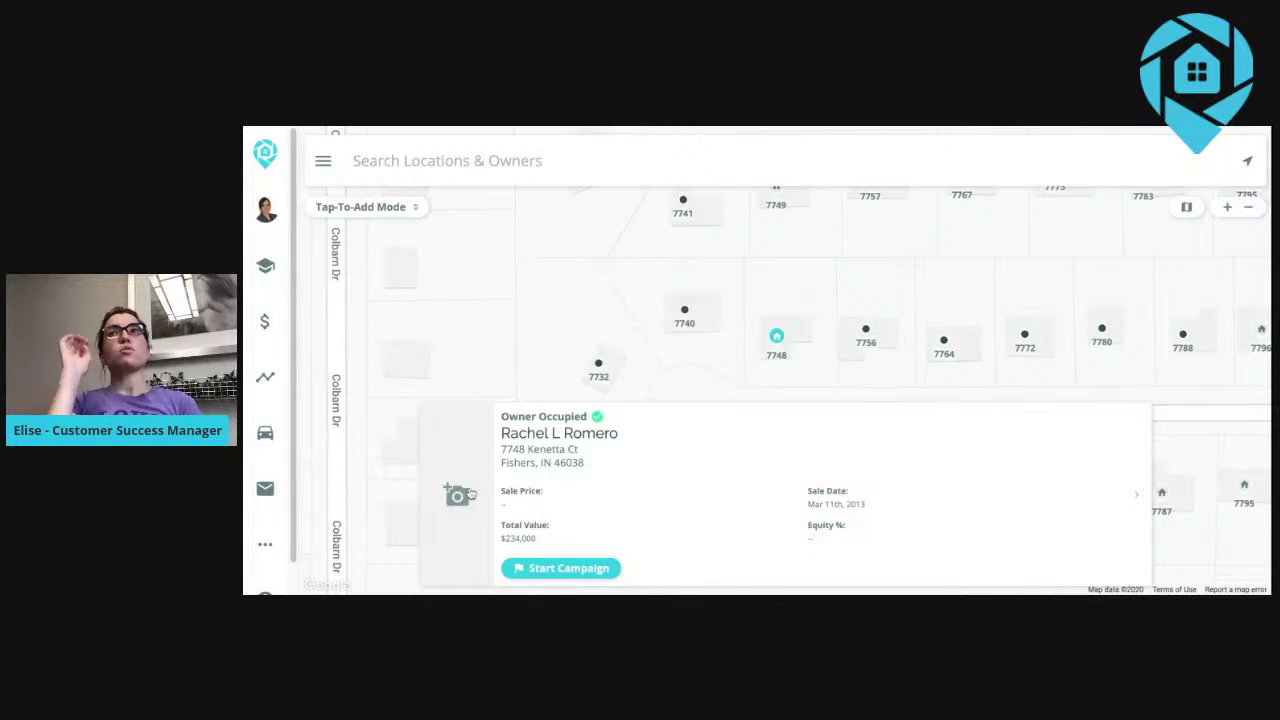
pyautogui.click(456, 494)
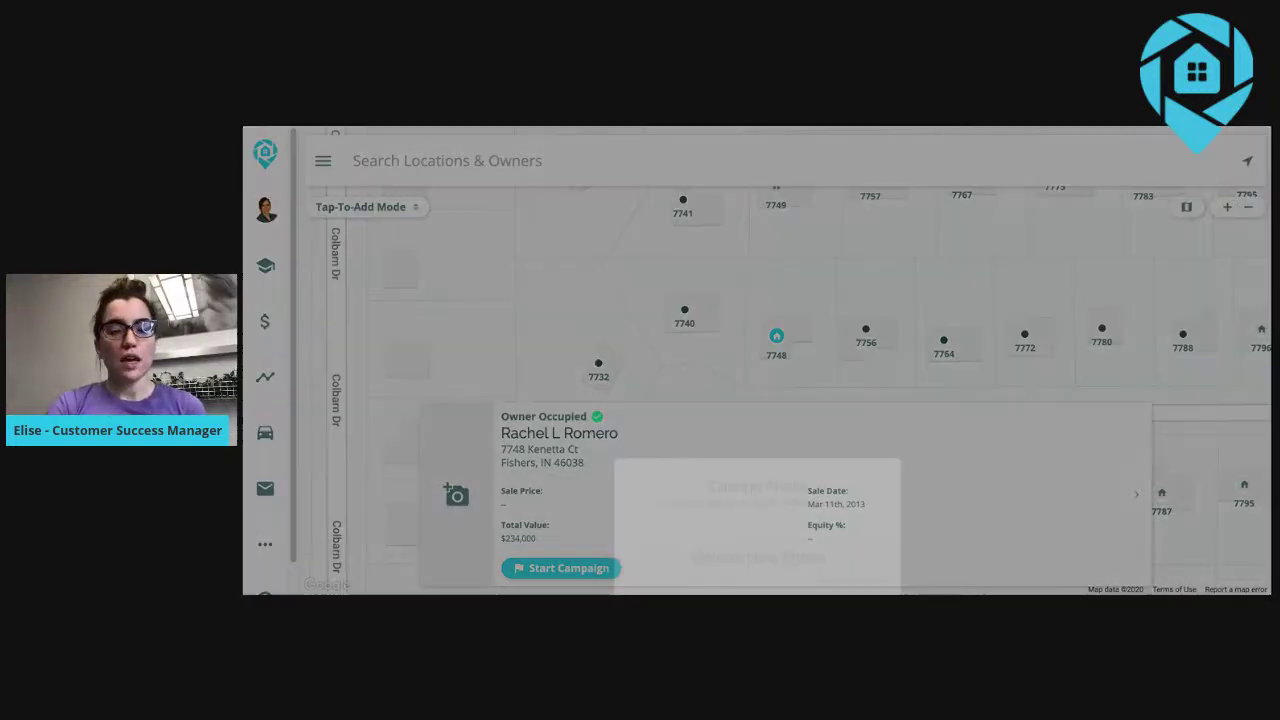
pyautogui.click(770, 402)
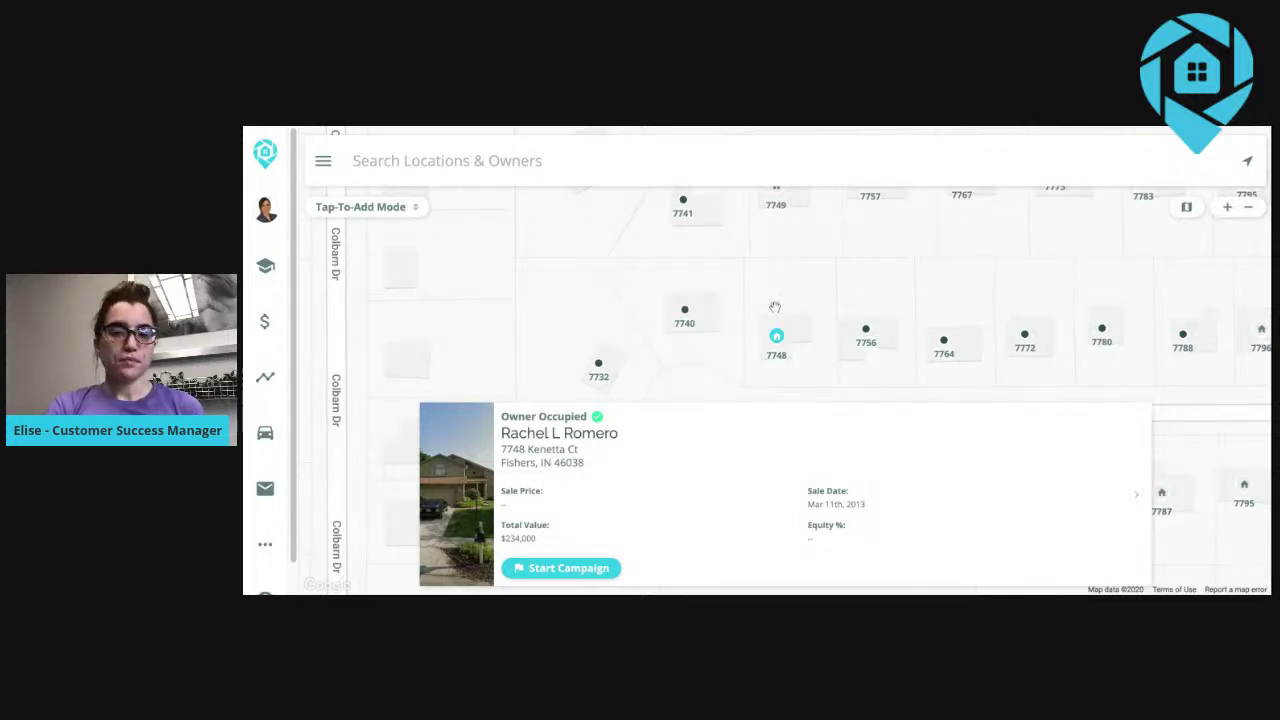
pyautogui.click(960, 364)
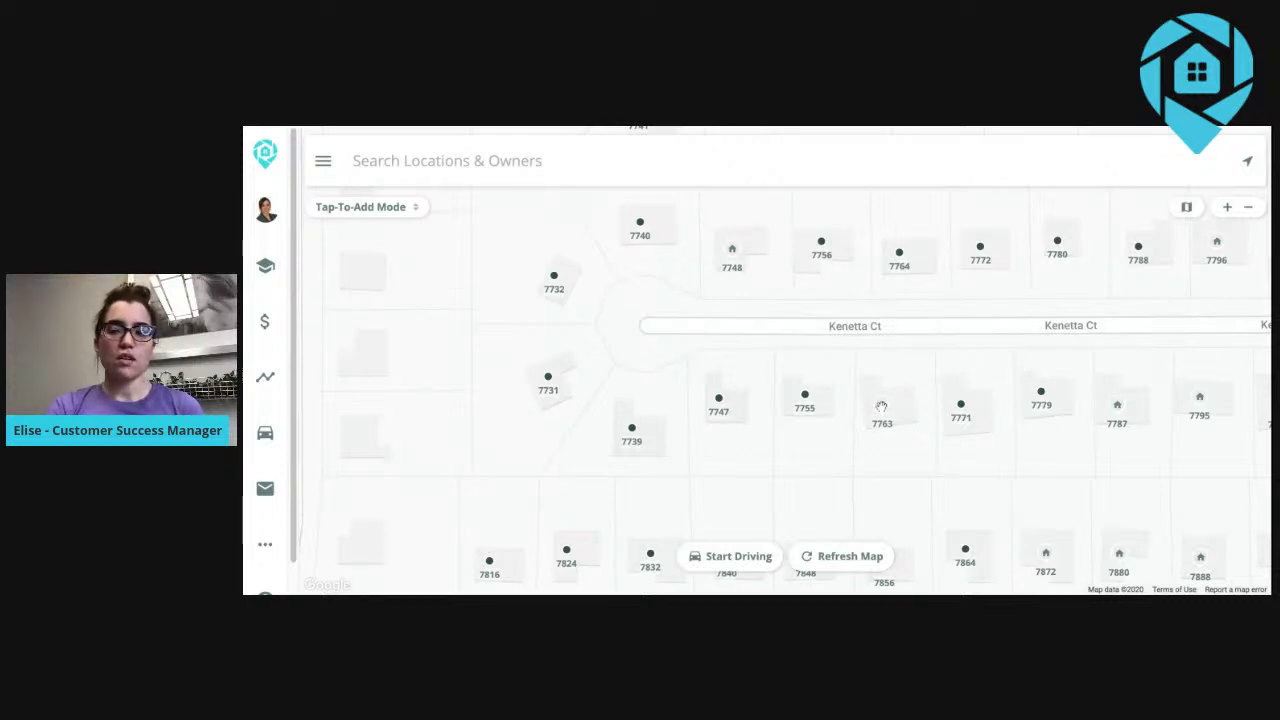
pyautogui.click(1250, 208)
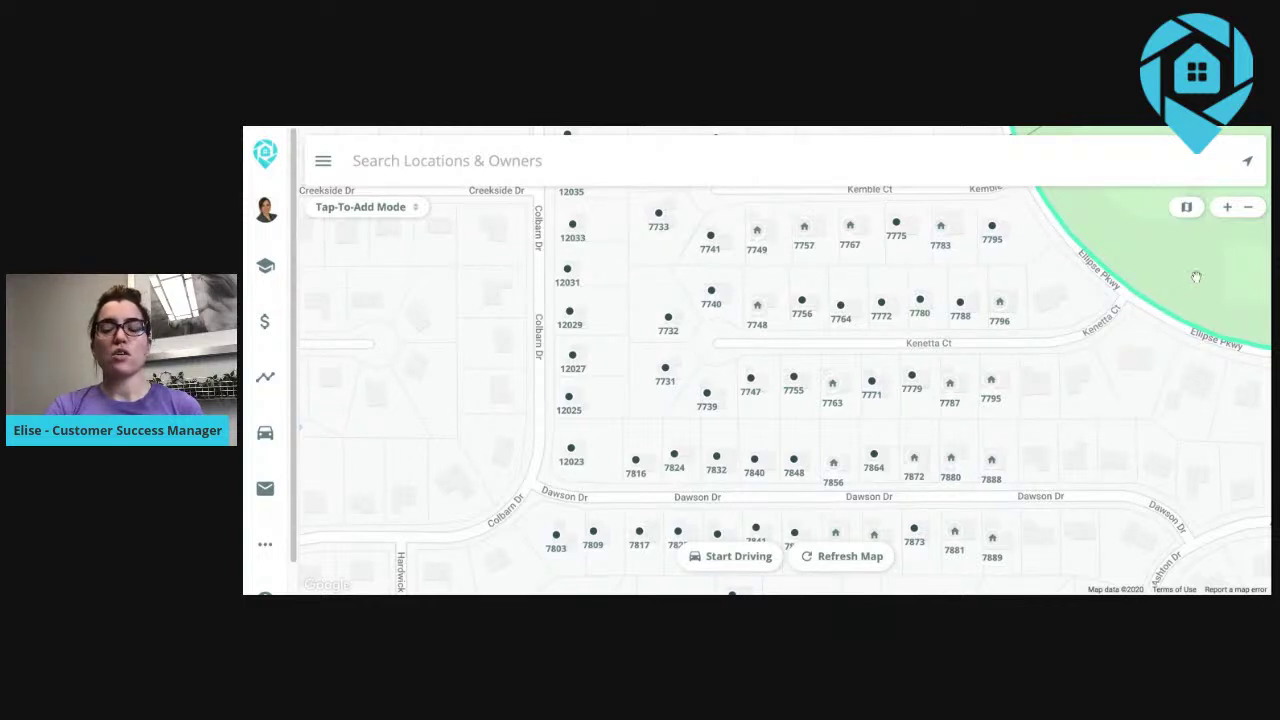
pyautogui.click(1186, 207)
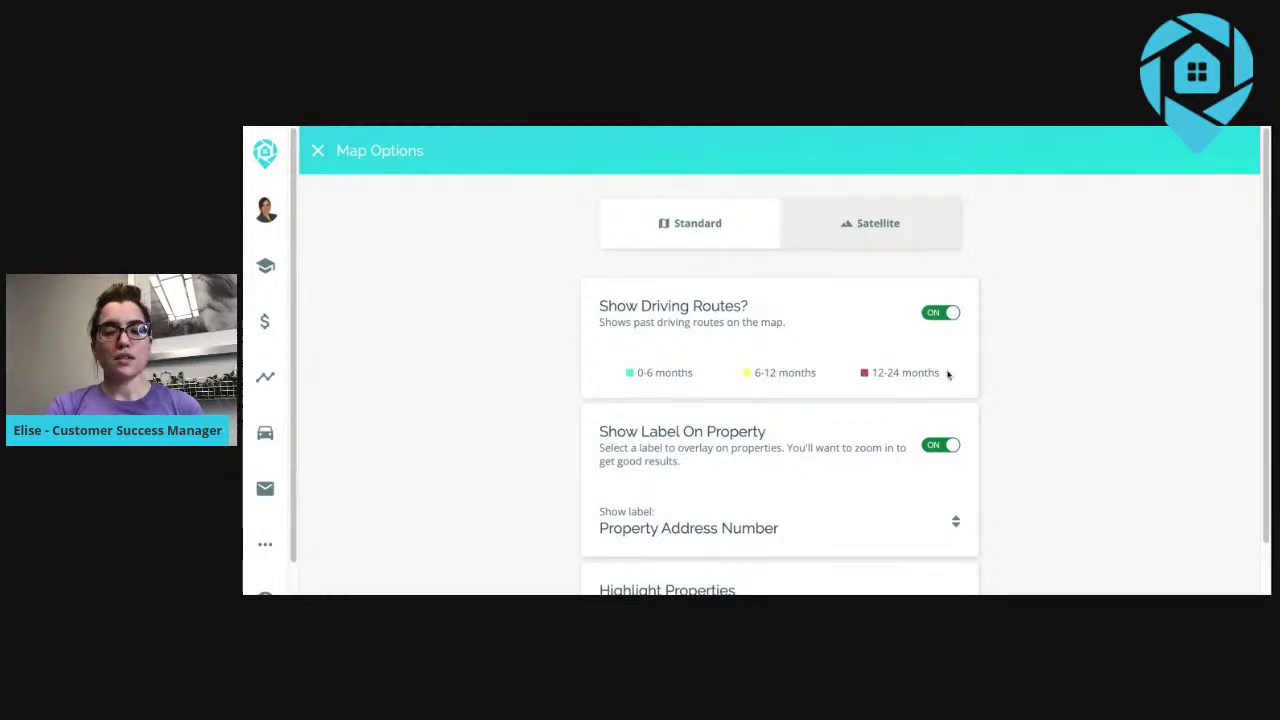
# Switch on Highlight Properties for Absentee Owner in Map Options and close the panel.
pyautogui.scroll(-1, 935, 378)
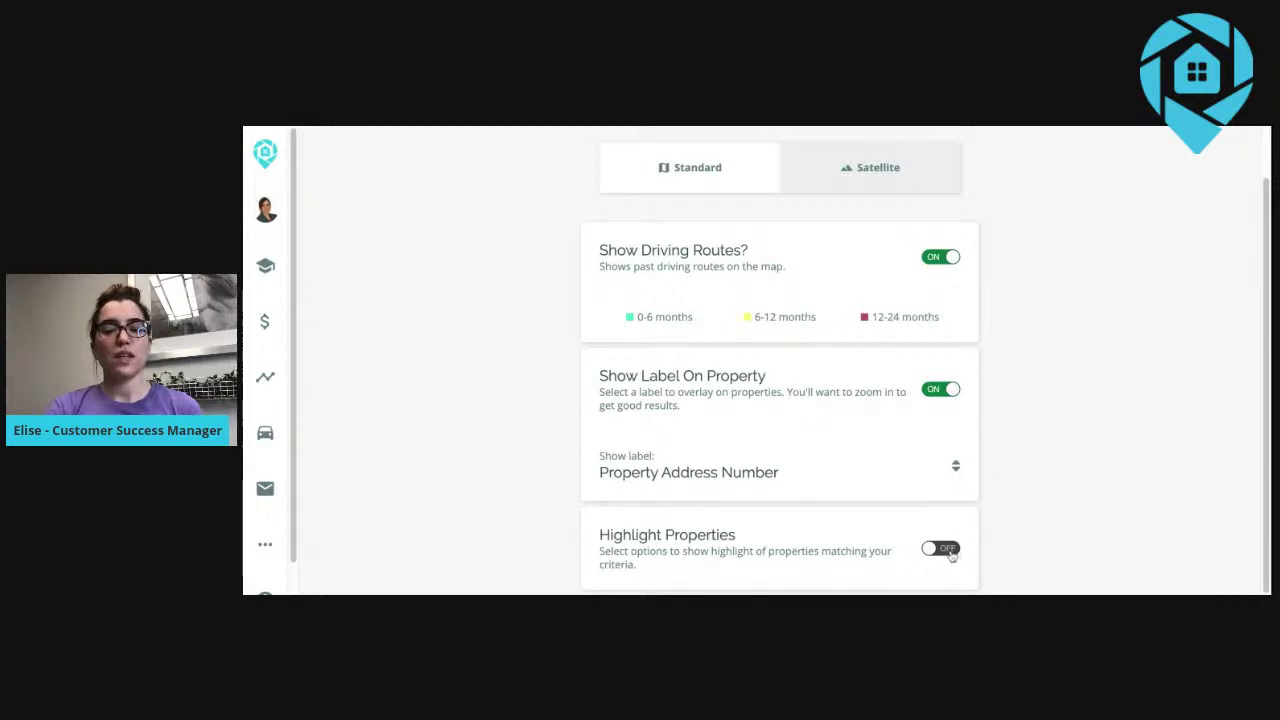
pyautogui.click(940, 549)
pyautogui.scroll(-3, 991, 466)
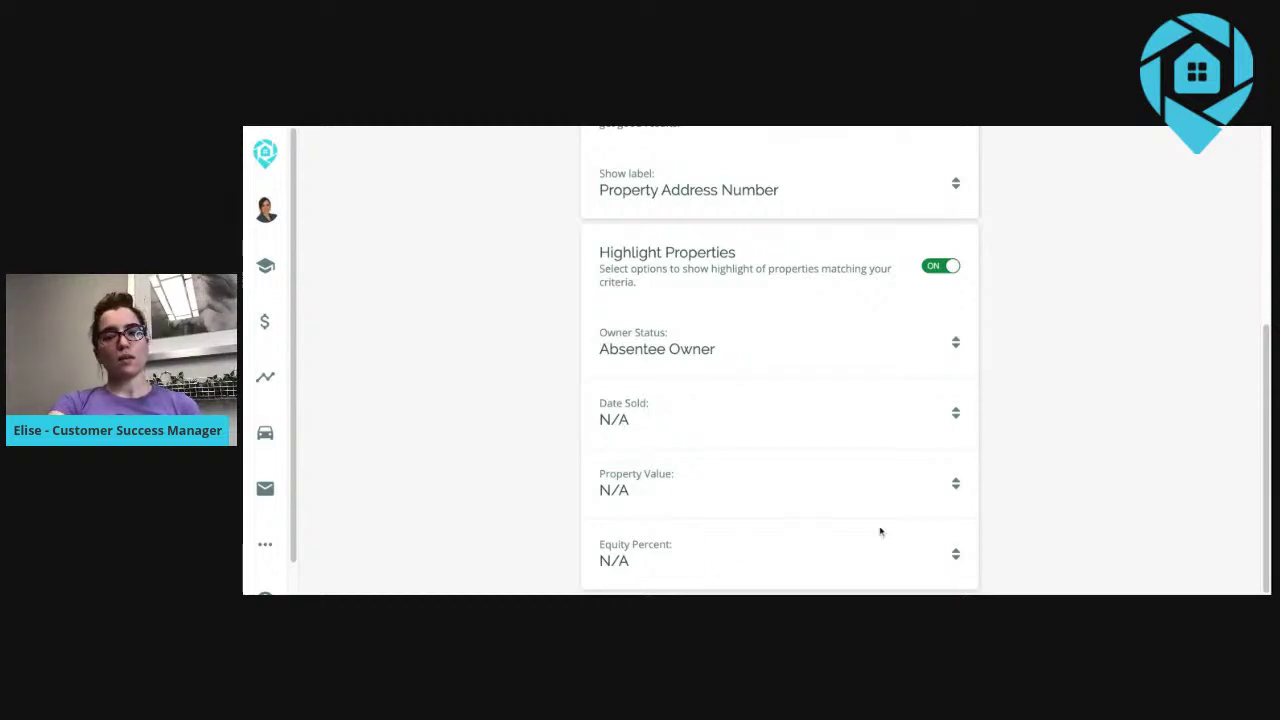
pyautogui.scroll(5, 897, 514)
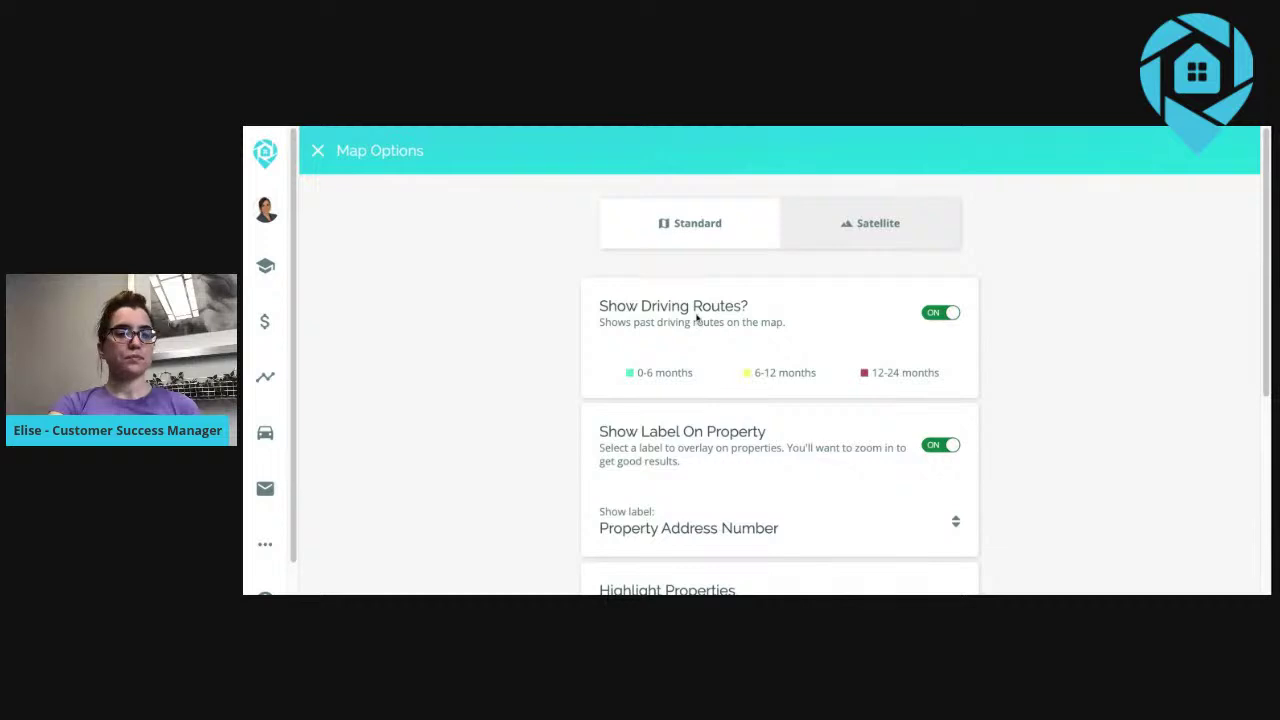
pyautogui.click(318, 152)
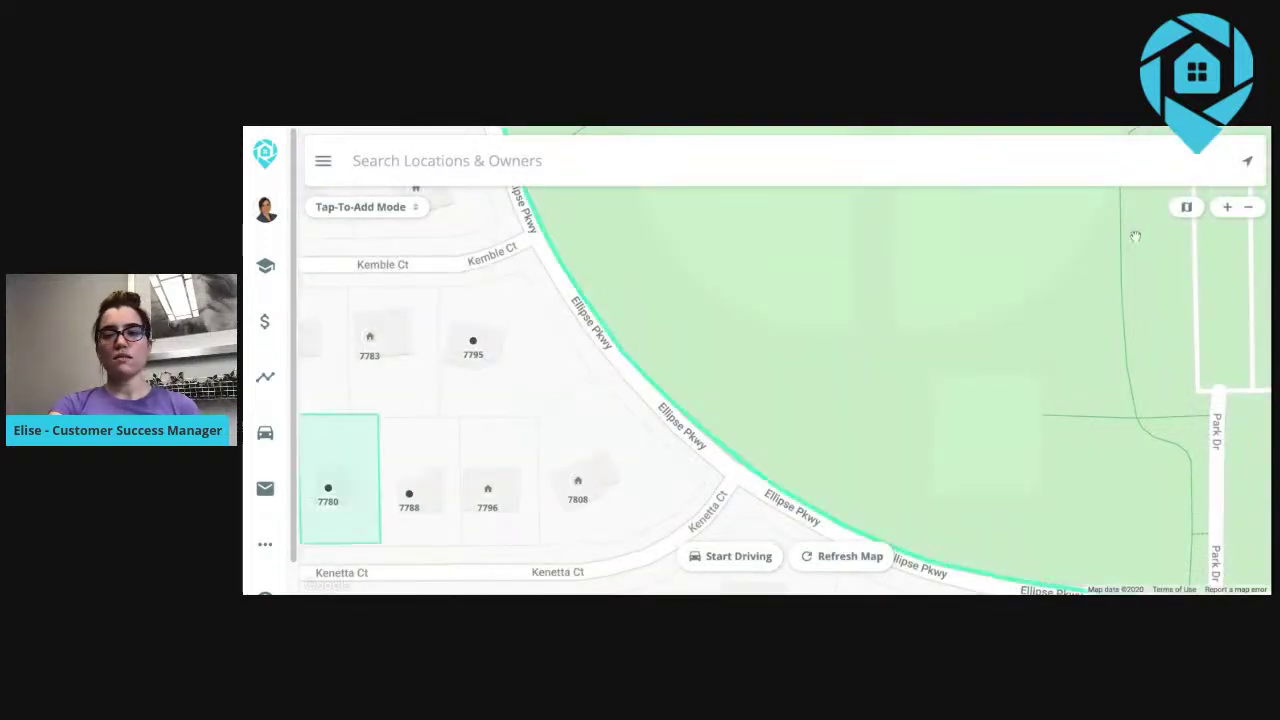
# Zoom out and pan the map to reveal highlighted parcels around Dawson Dr.
pyautogui.click(1248, 208)
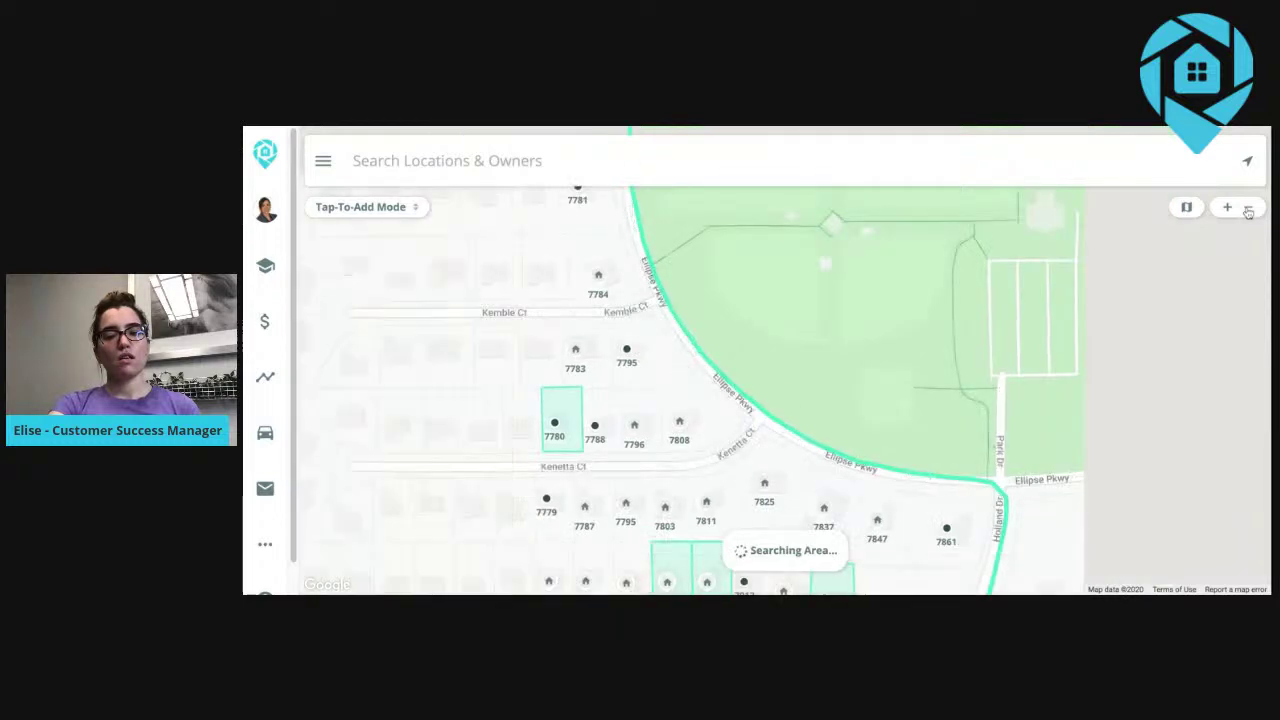
pyautogui.moveTo(857, 494); pyautogui.dragTo(896, 443)
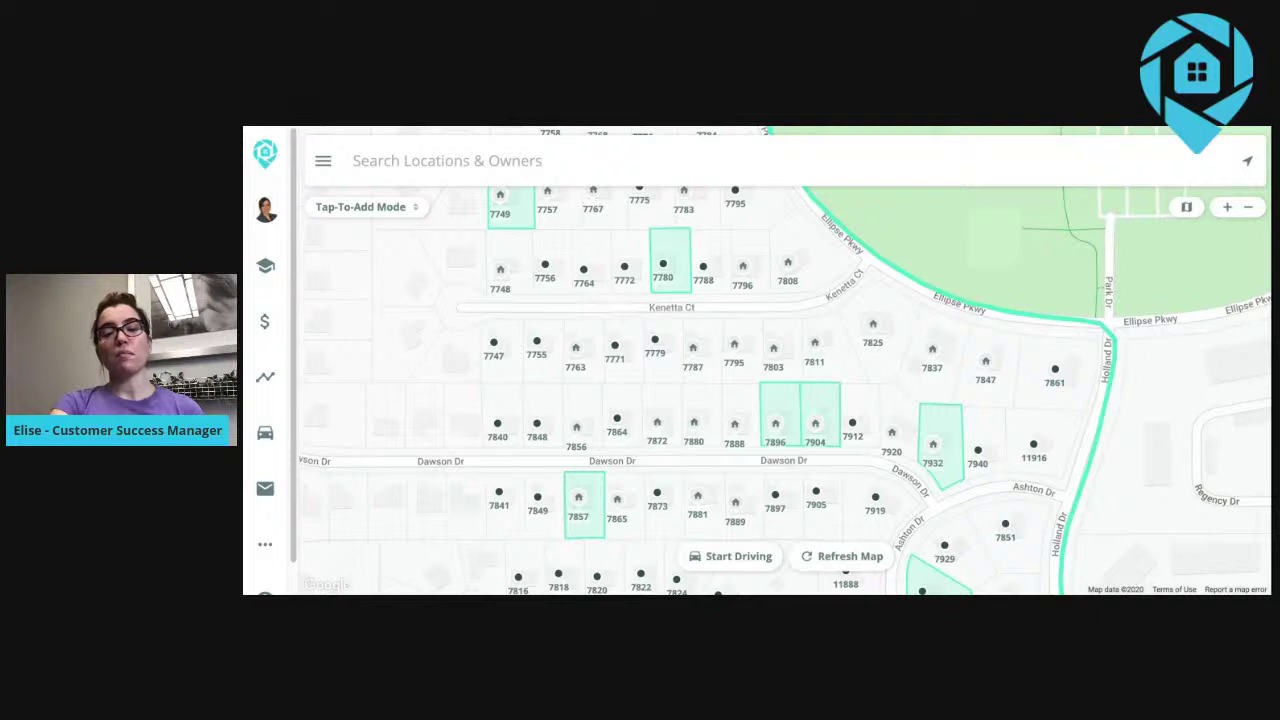
# Search locations and owners for 564, then clear the search box.
pyautogui.click(413, 165)
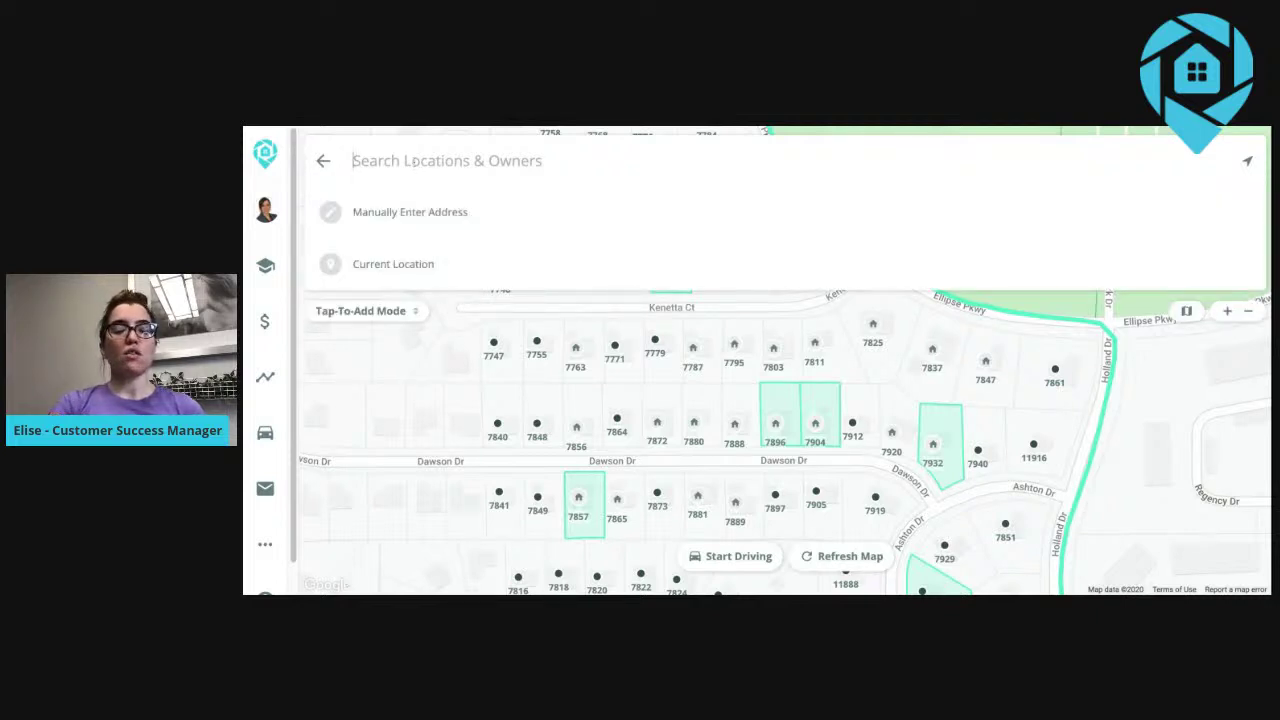
pyautogui.write('564')
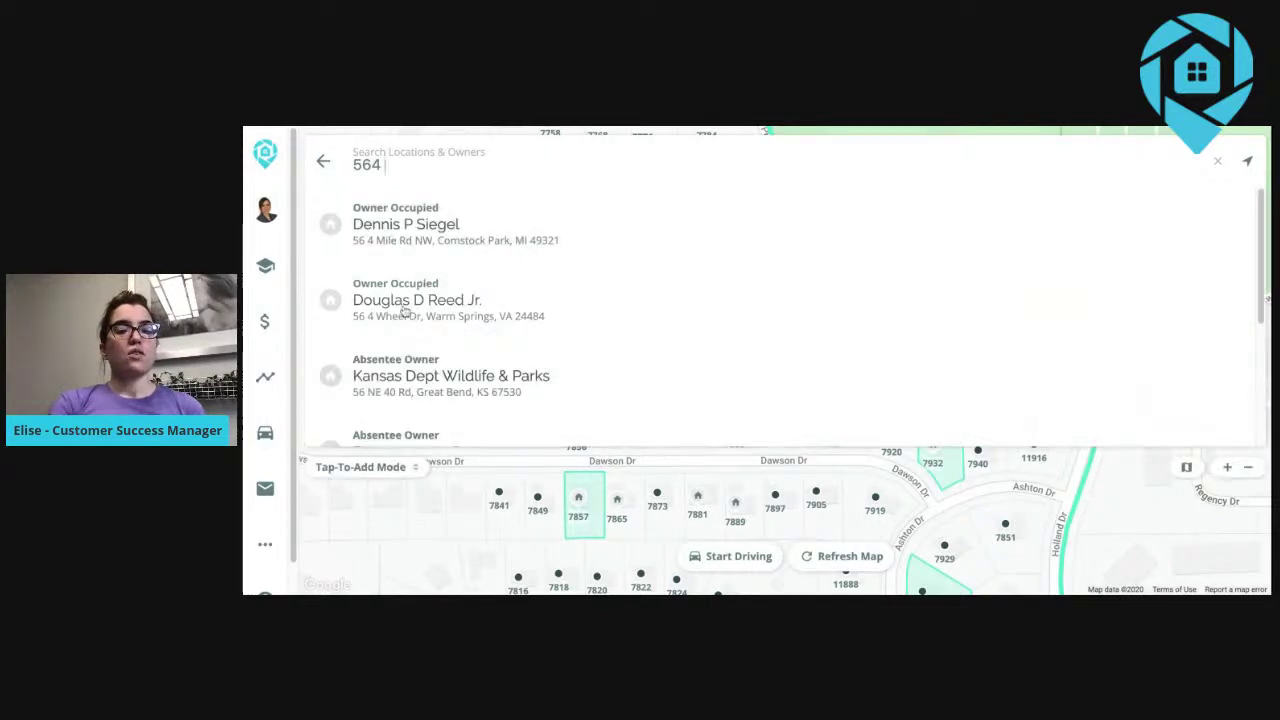
pyautogui.doubleClick(390, 165)
pyautogui.click(380, 168)
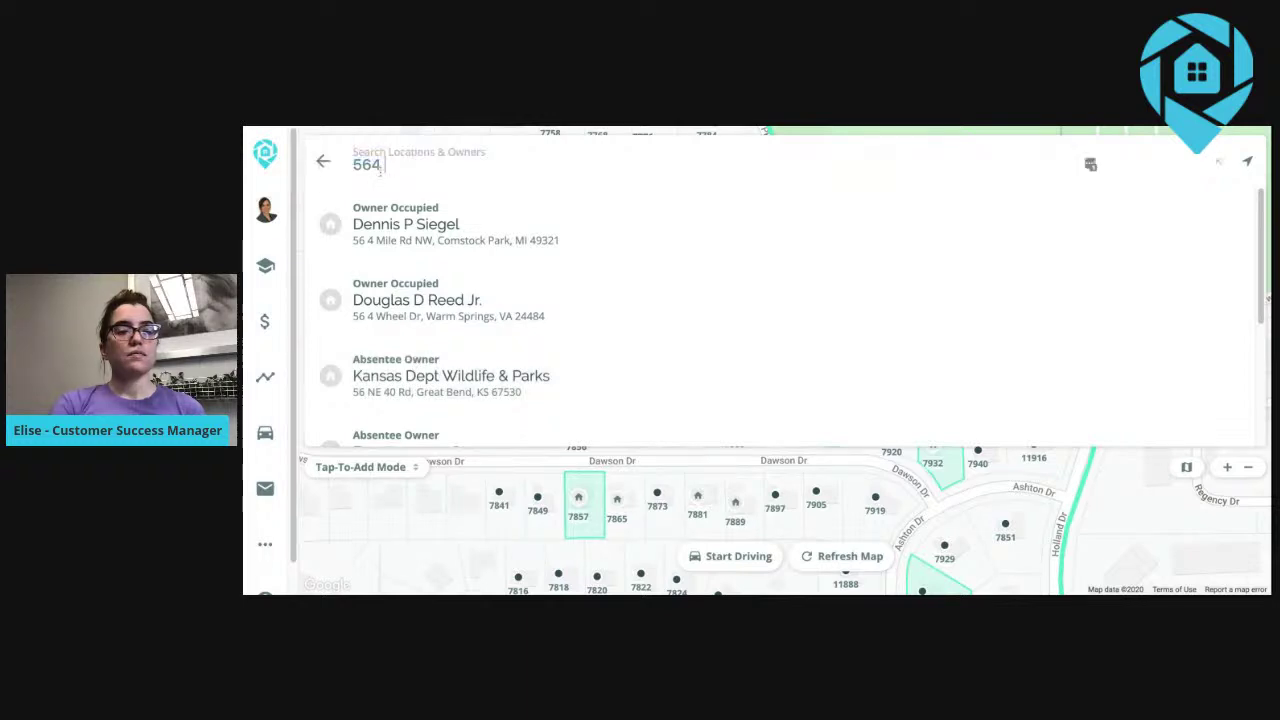
pyautogui.press('BackSpace')
pyautogui.press('BackSpace')
pyautogui.press('BackSpace')
pyautogui.press('BackSpace')
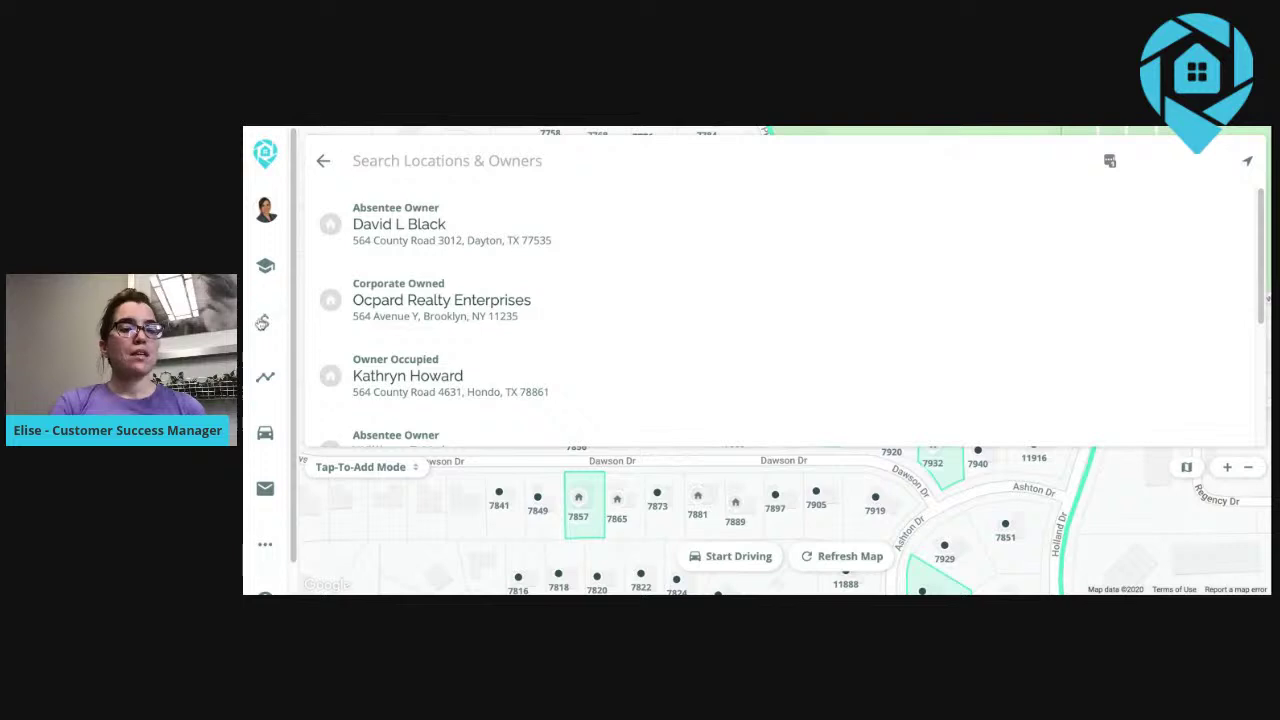
# Switch the deals to List View and bring up the list filters.
pyautogui.click(265, 321)
pyautogui.click(345, 433)
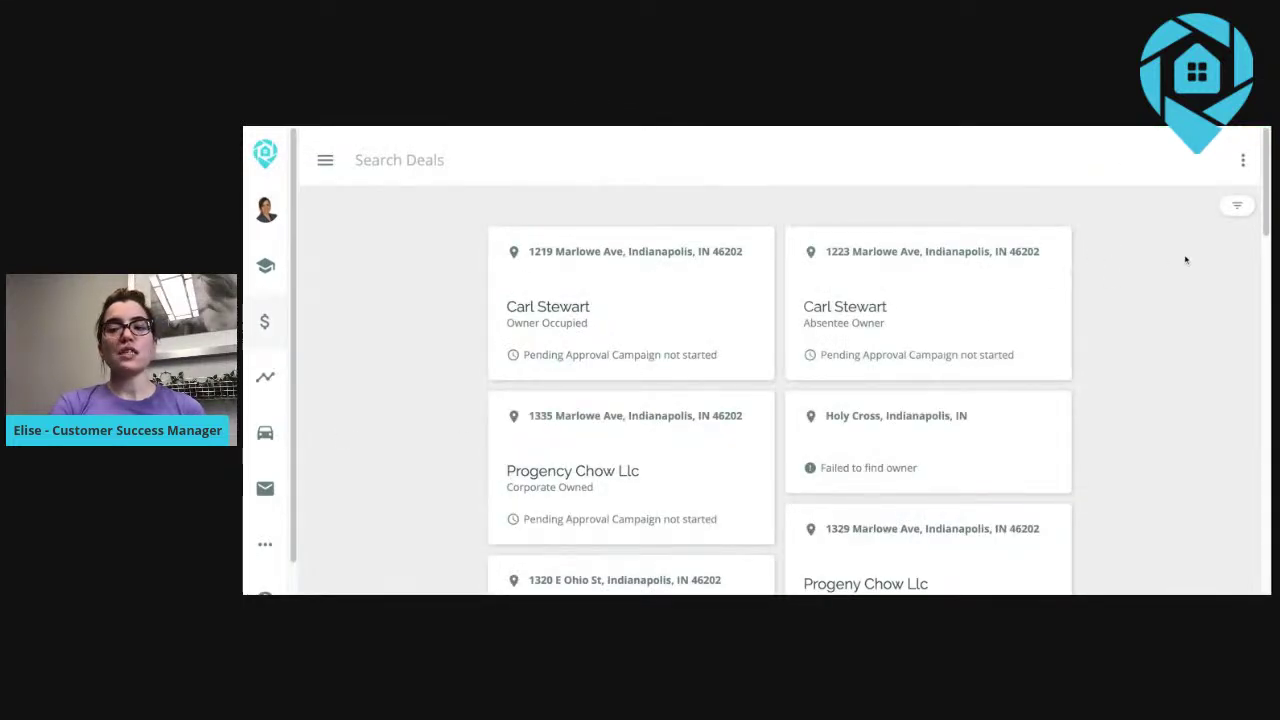
pyautogui.click(1236, 206)
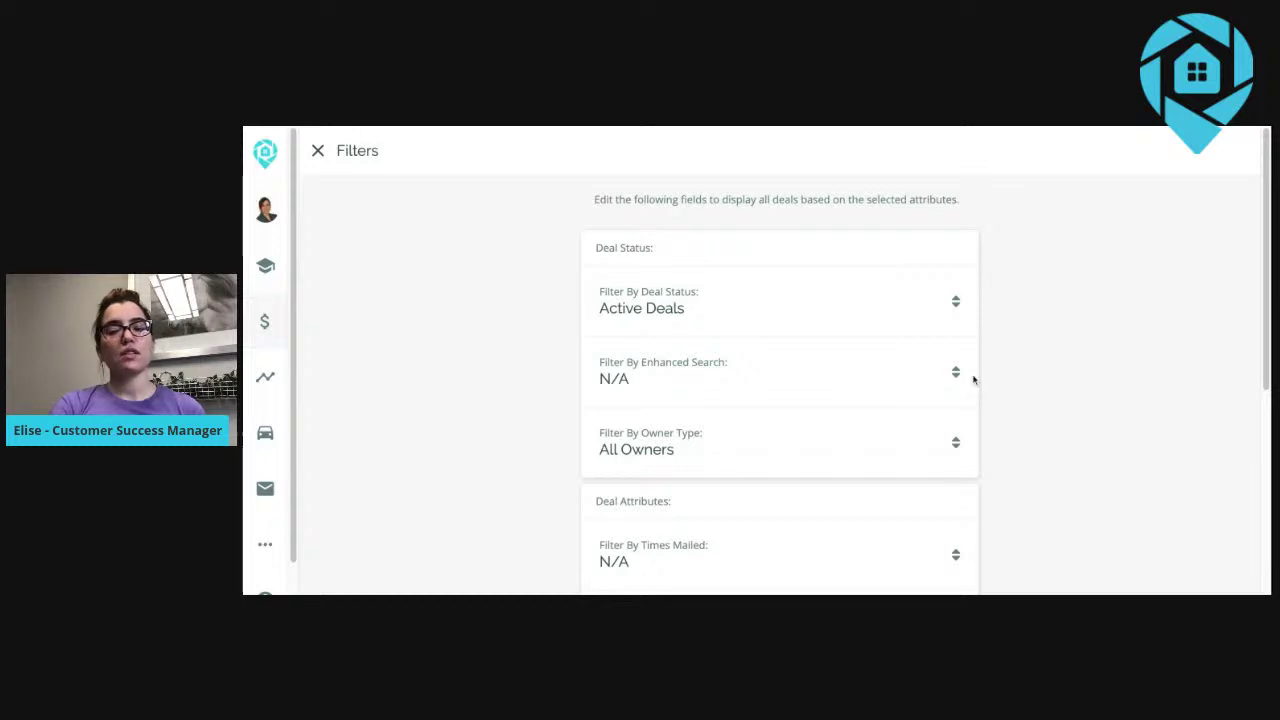
pyautogui.scroll(-3, 780, 400)
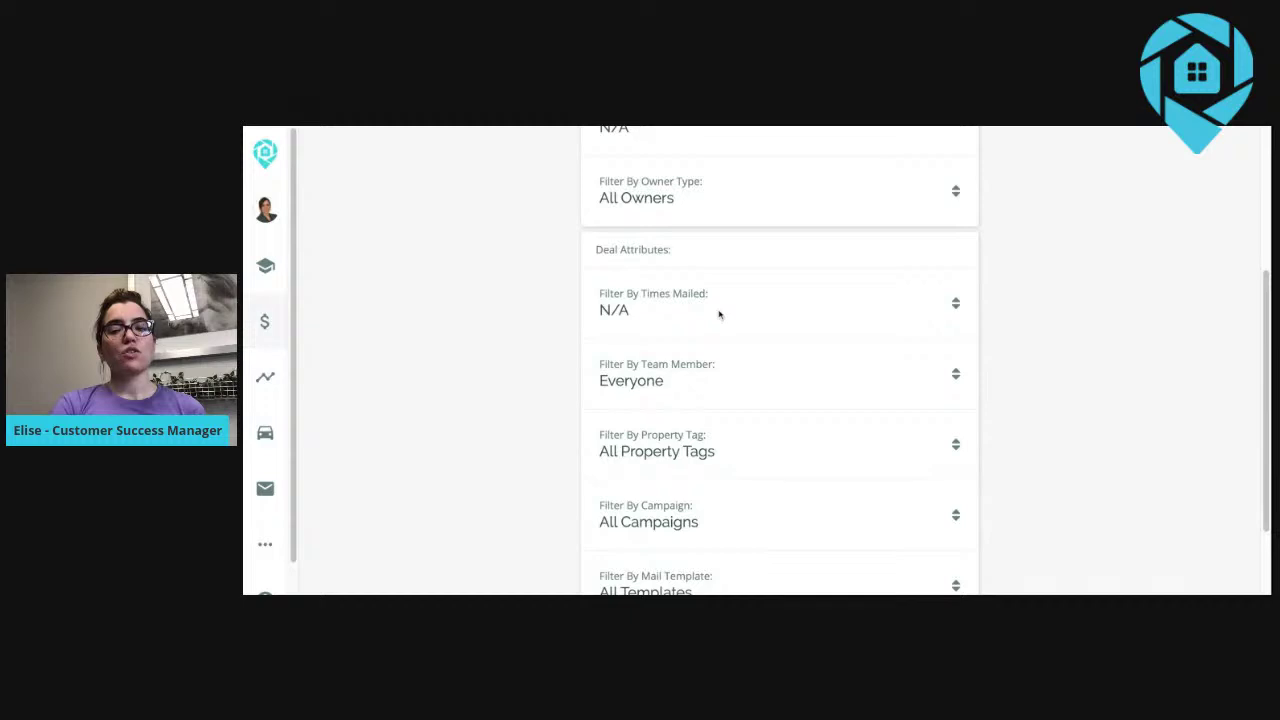
pyautogui.scroll(-1, 866, 326)
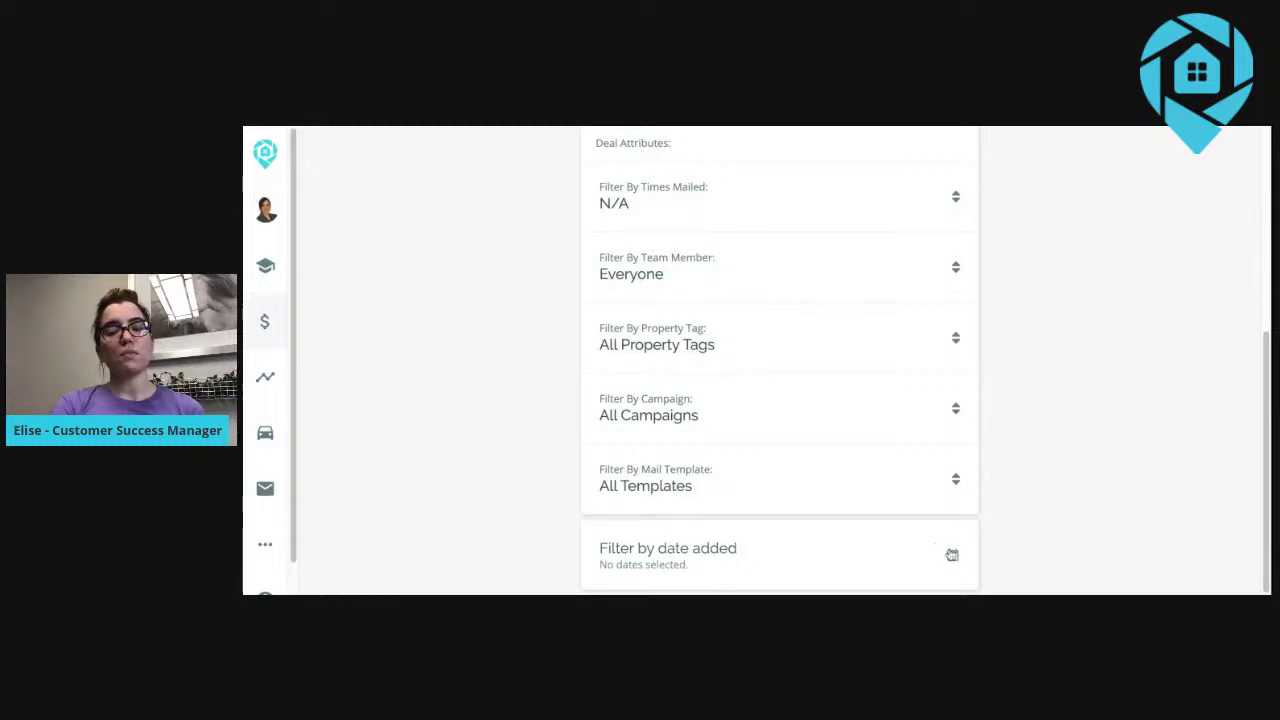
pyautogui.scroll(5, 953, 510)
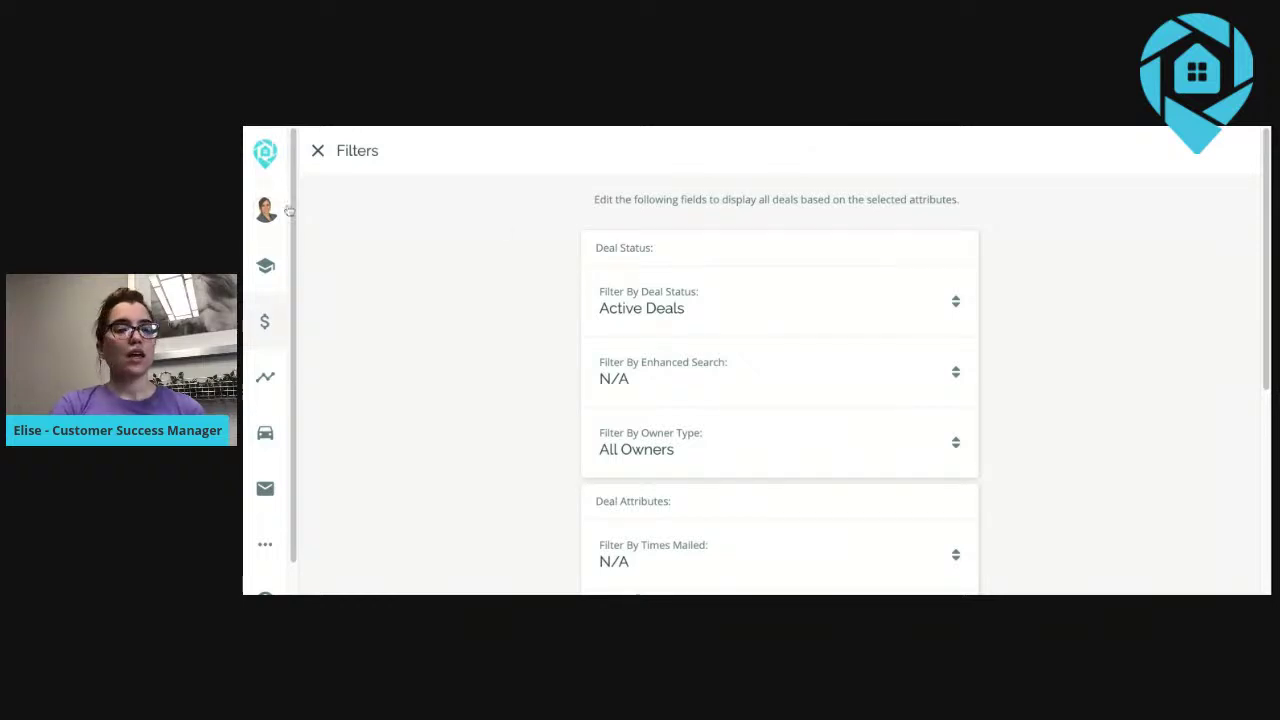
pyautogui.click(317, 150)
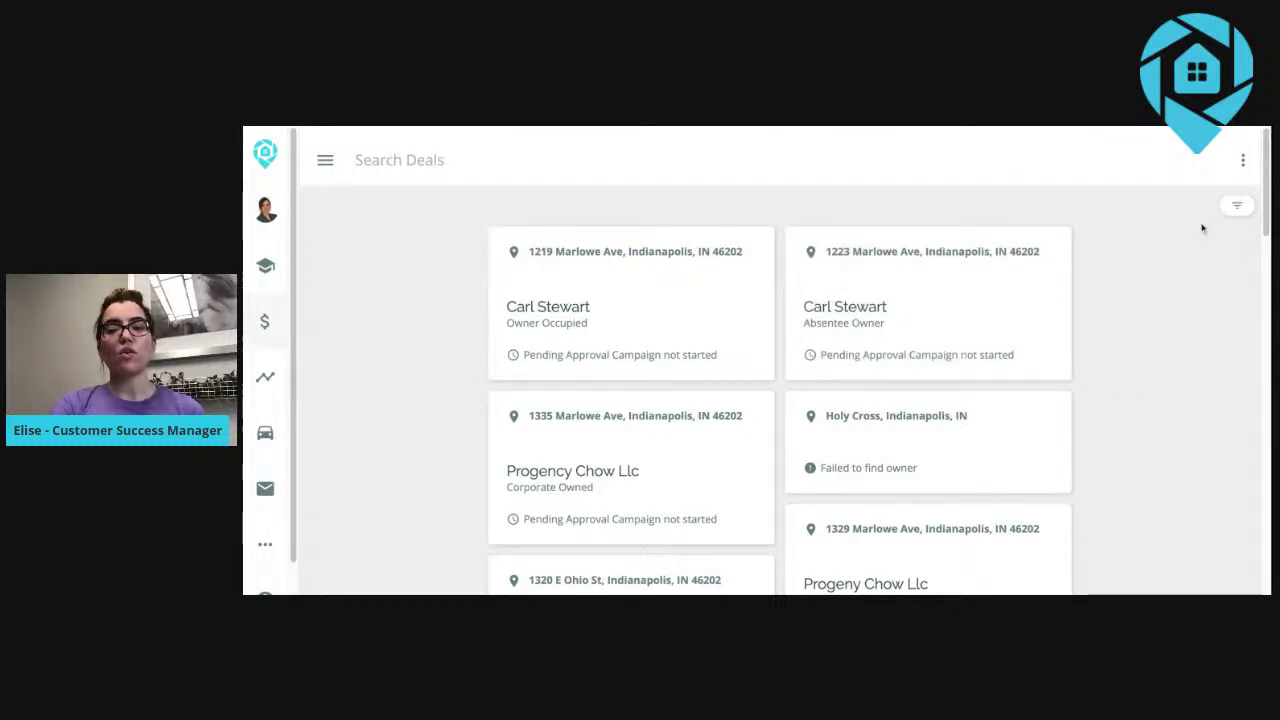
pyautogui.click(1242, 164)
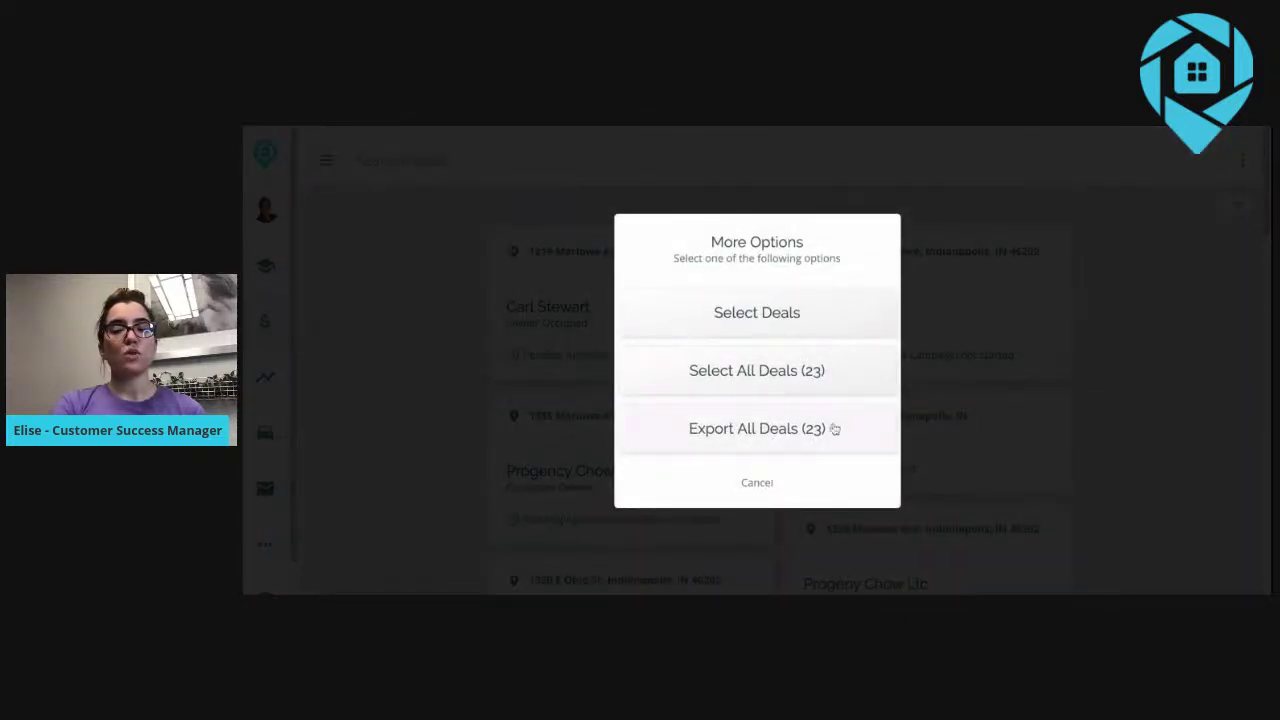
# Cancel the More Options dialog and switch to the Analytics dashboard.
pyautogui.click(756, 483)
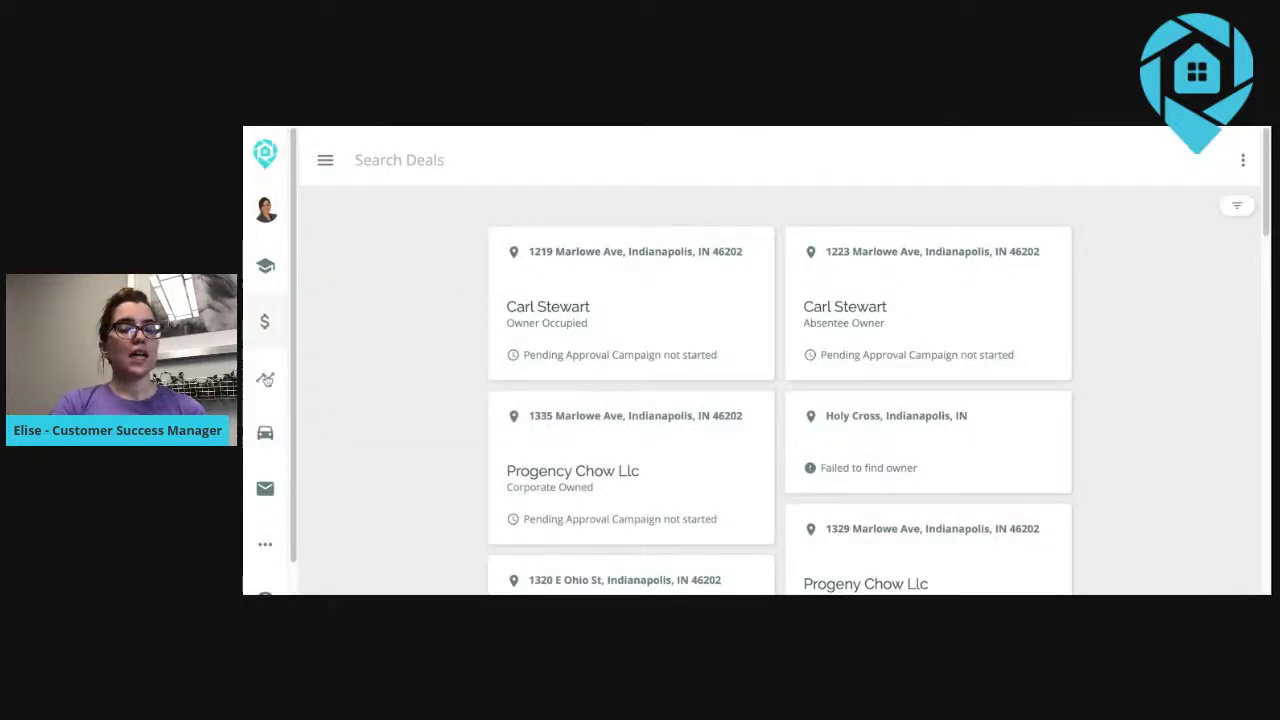
pyautogui.click(266, 379)
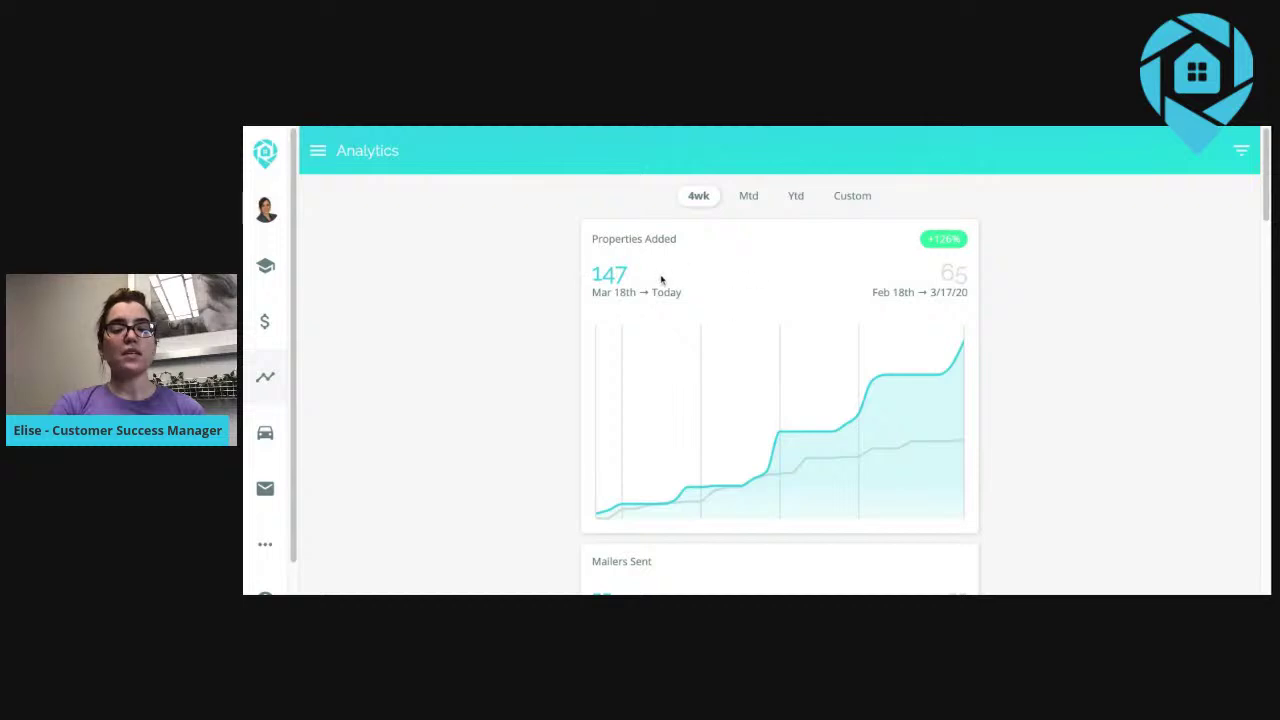
# Scroll through the Analytics charts, including Properties Added at 147 versus 65.
pyautogui.scroll(-3, 661, 281)
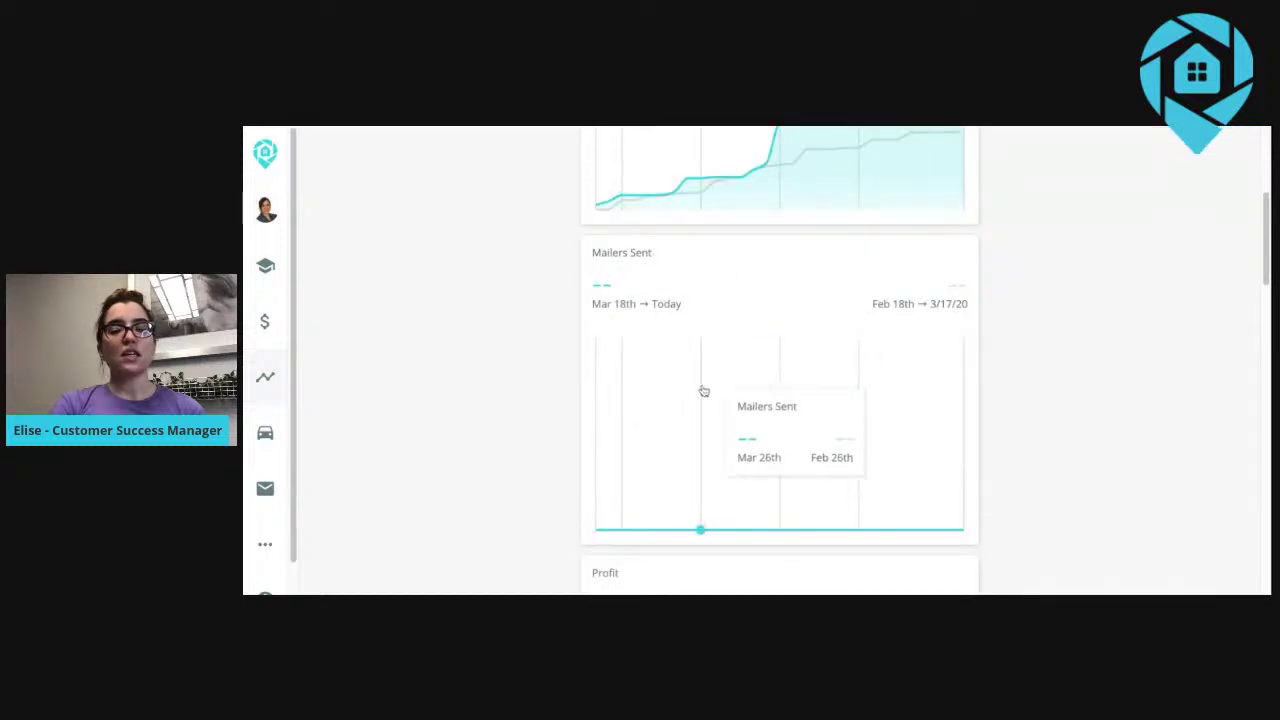
pyautogui.scroll(-2, 706, 389)
pyautogui.scroll(2, 706, 389)
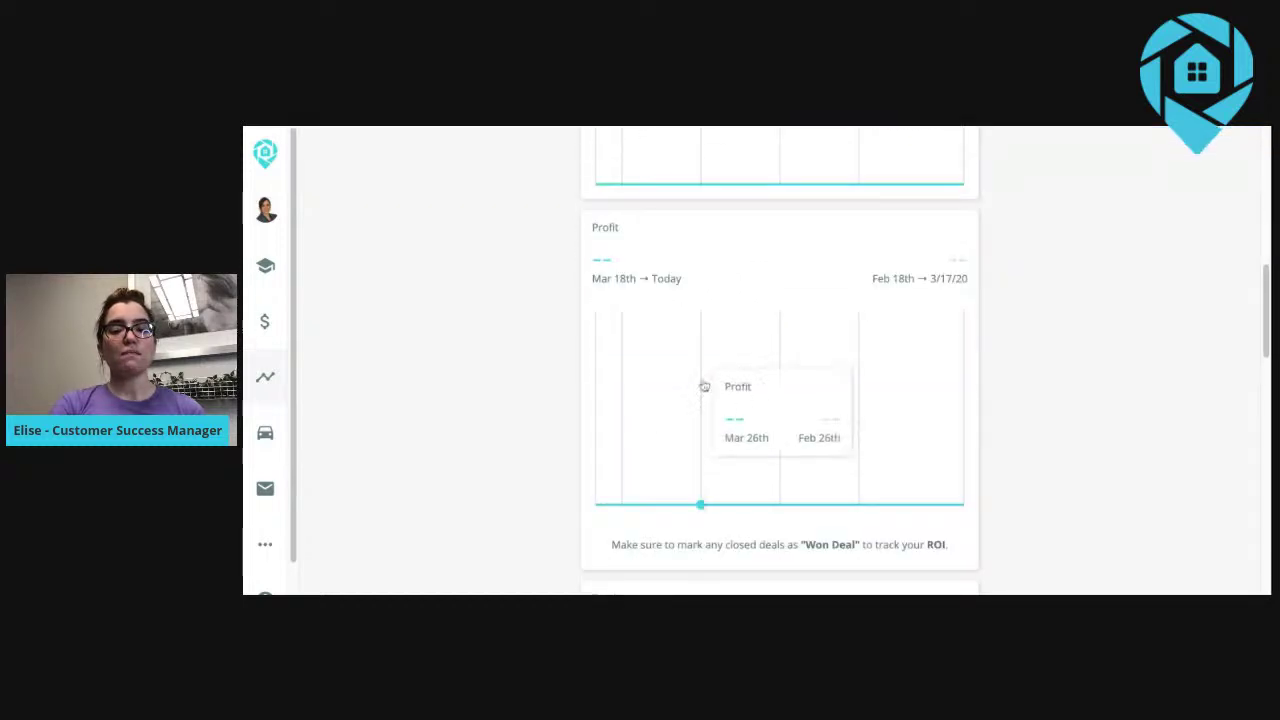
pyautogui.scroll(-2, 703, 383)
pyautogui.scroll(-3, 737, 355)
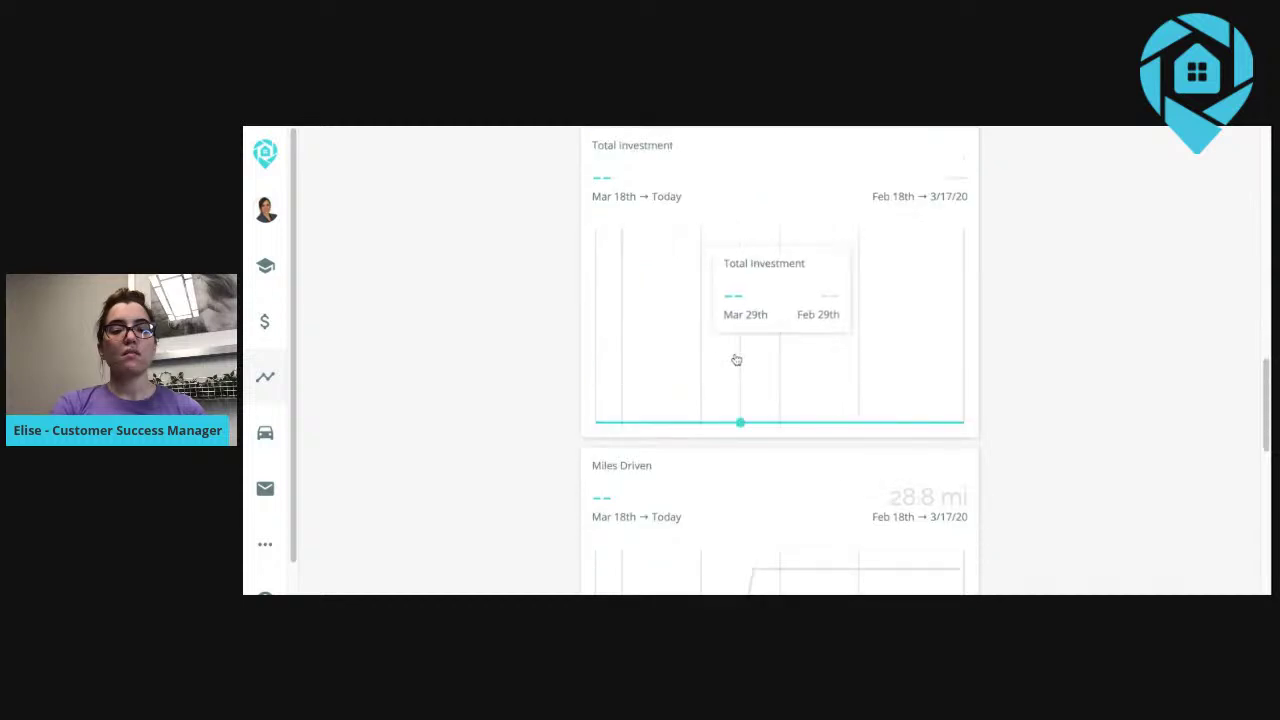
pyautogui.scroll(-6, 823, 365)
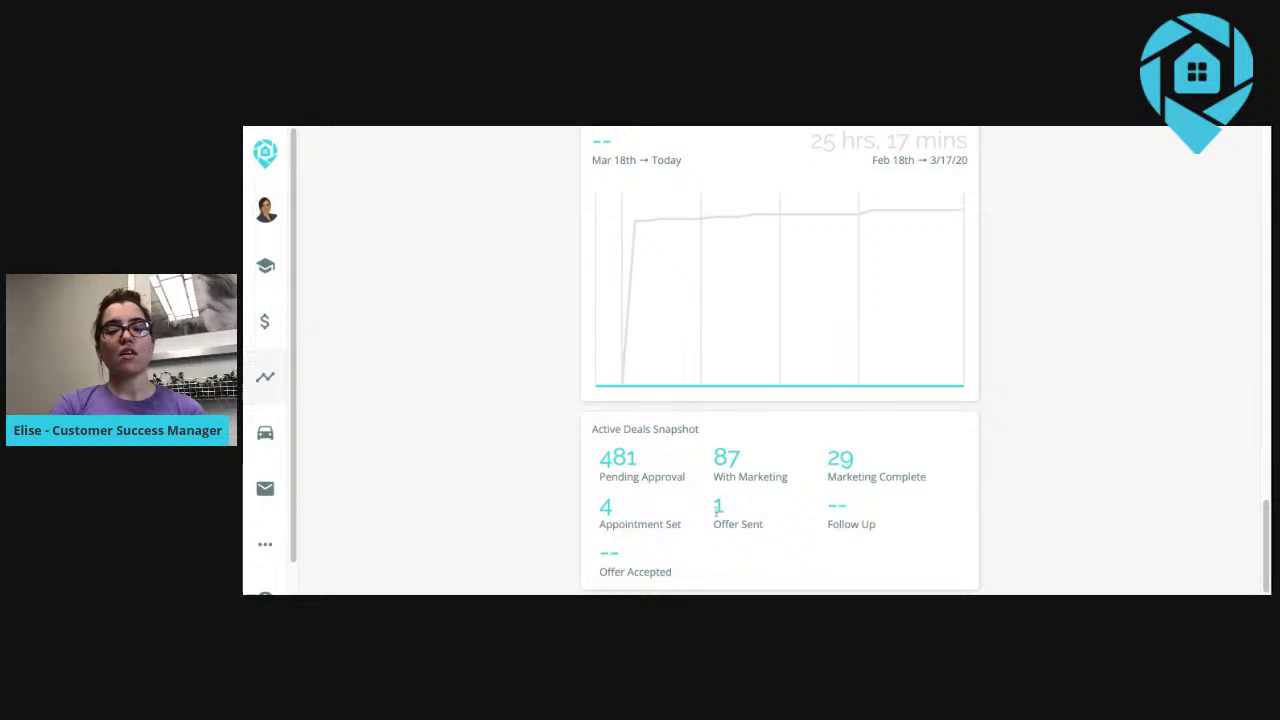
pyautogui.scroll(10, 573, 360)
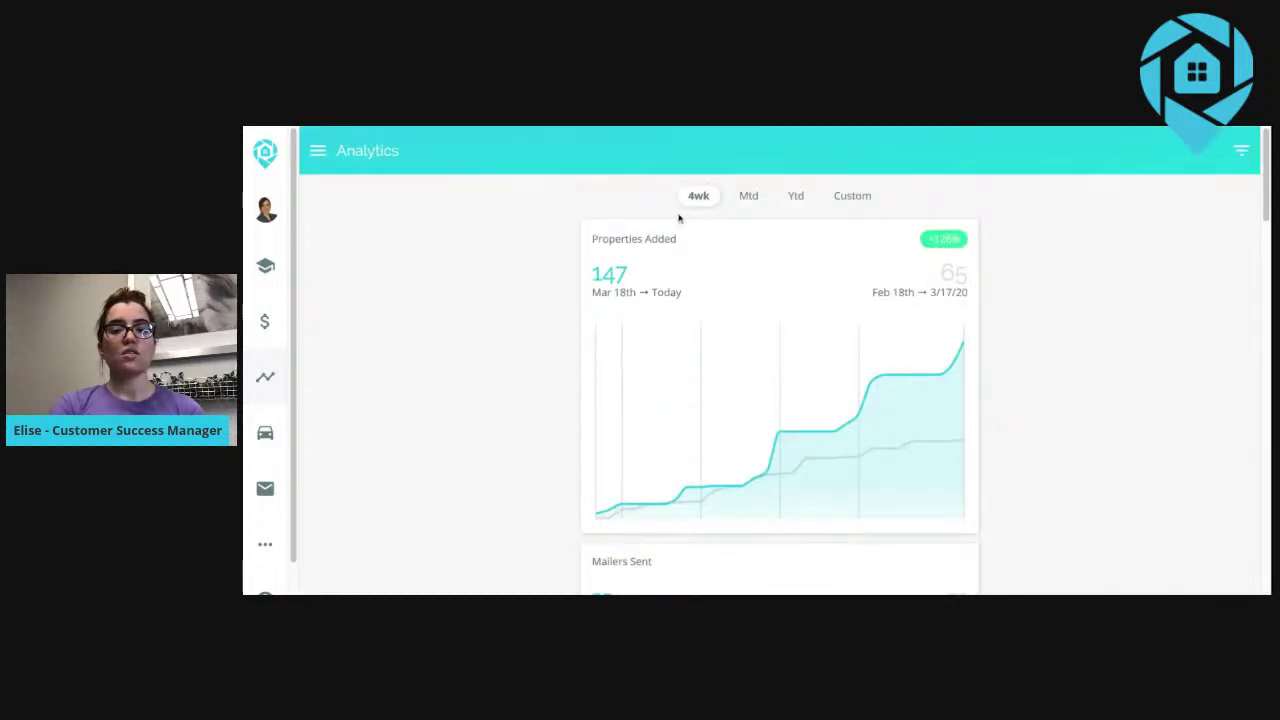
# Look at Filter Analytics, return to the charts, then go to Driving Routes.
pyautogui.click(1243, 152)
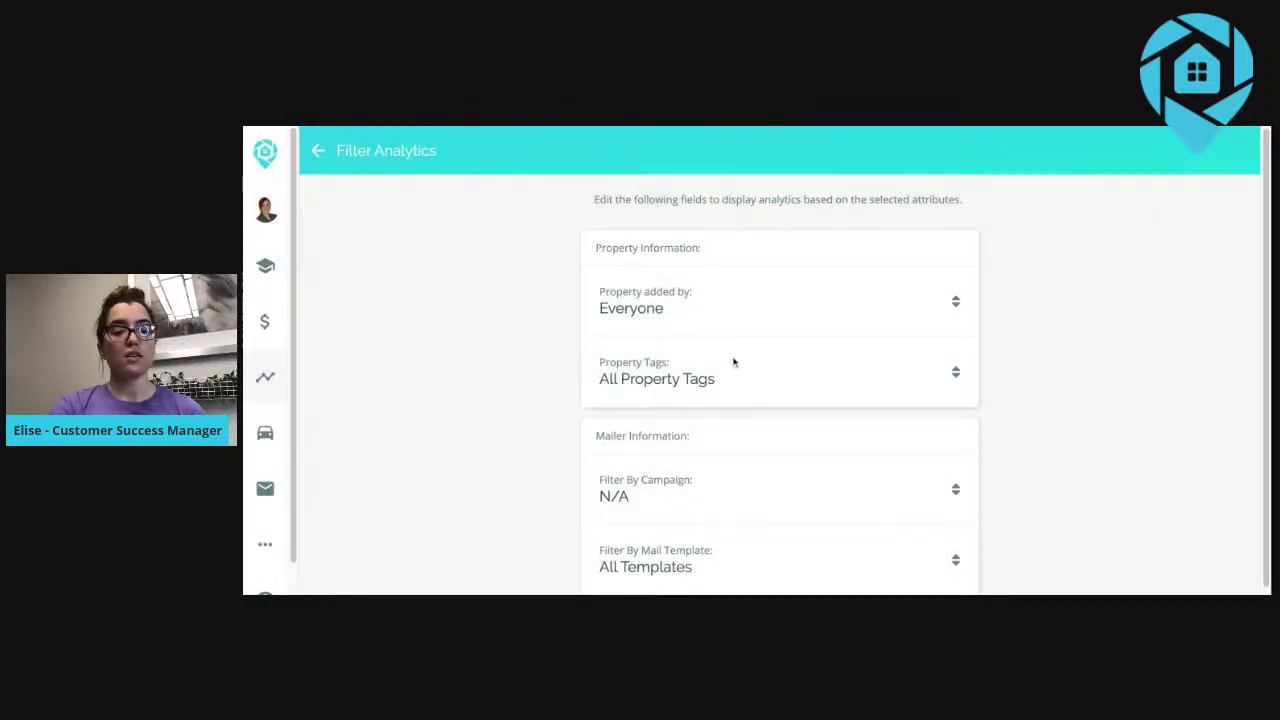
pyautogui.click(318, 151)
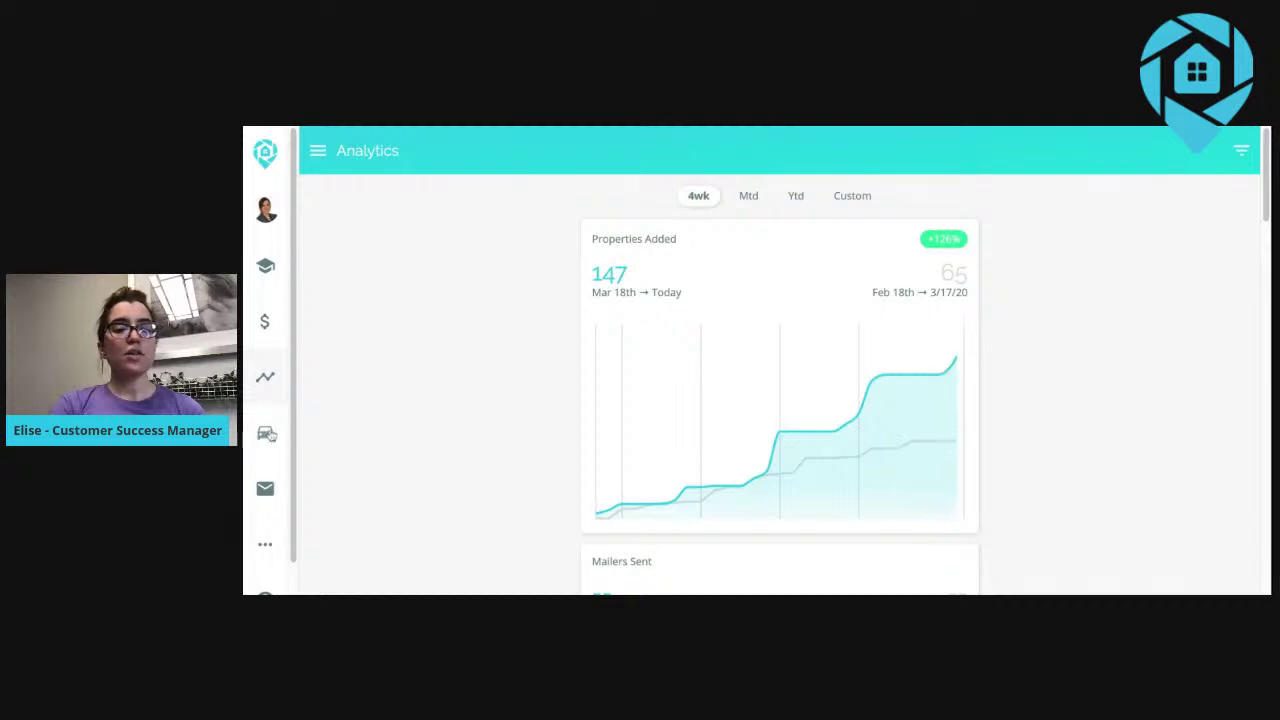
pyautogui.click(265, 432)
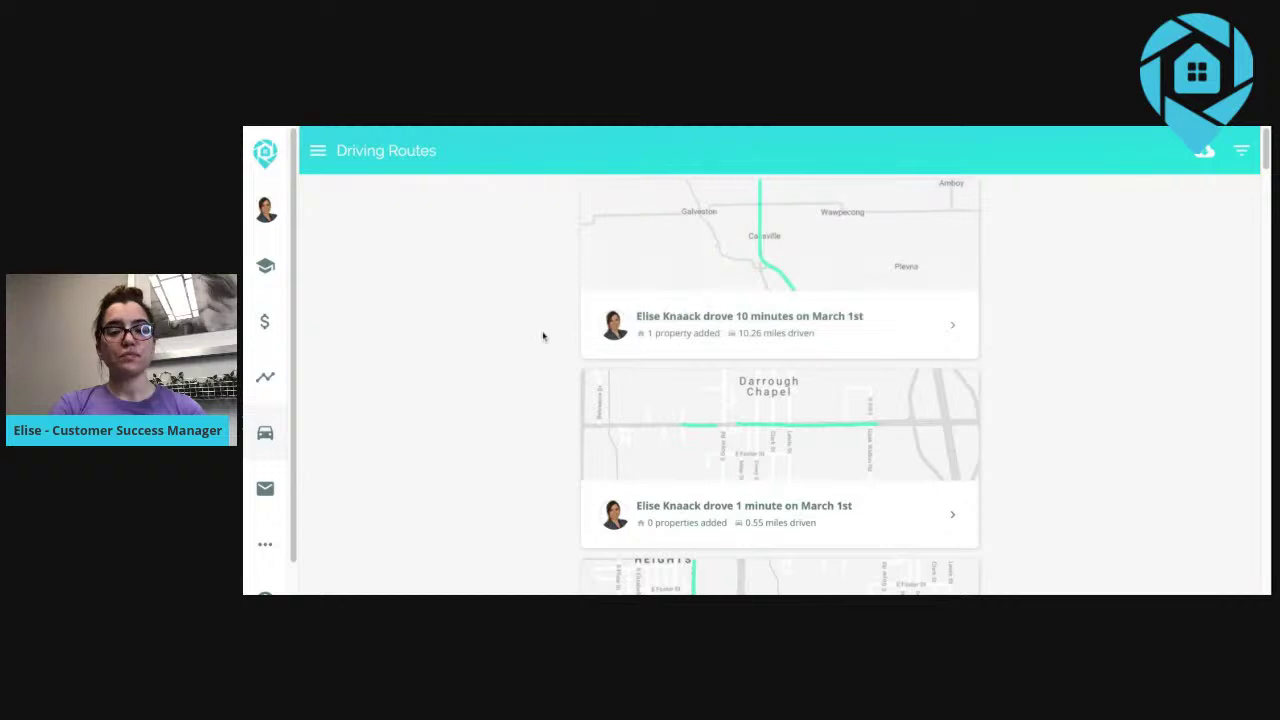
# Scroll through the Driving Routes history of drives, then expand the Mailers menu.
pyautogui.scroll(-10, 540, 337)
pyautogui.scroll(-10, 538, 337)
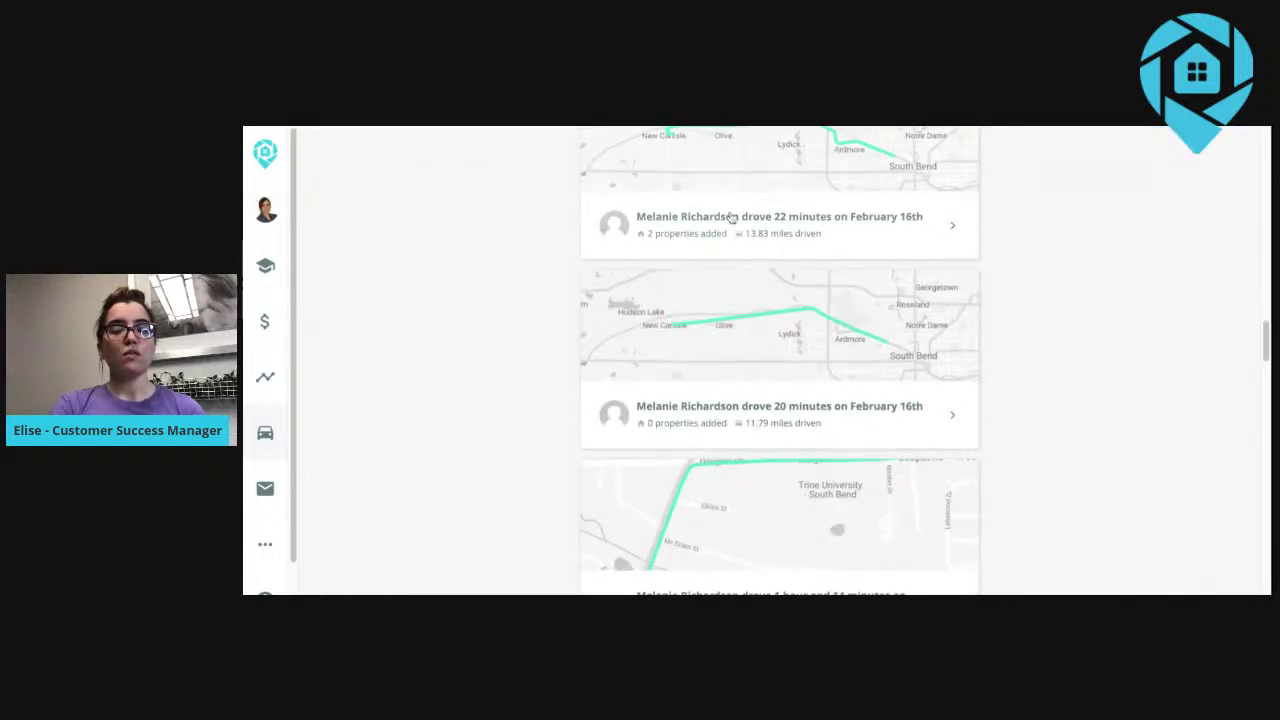
pyautogui.scroll(15, 573, 250)
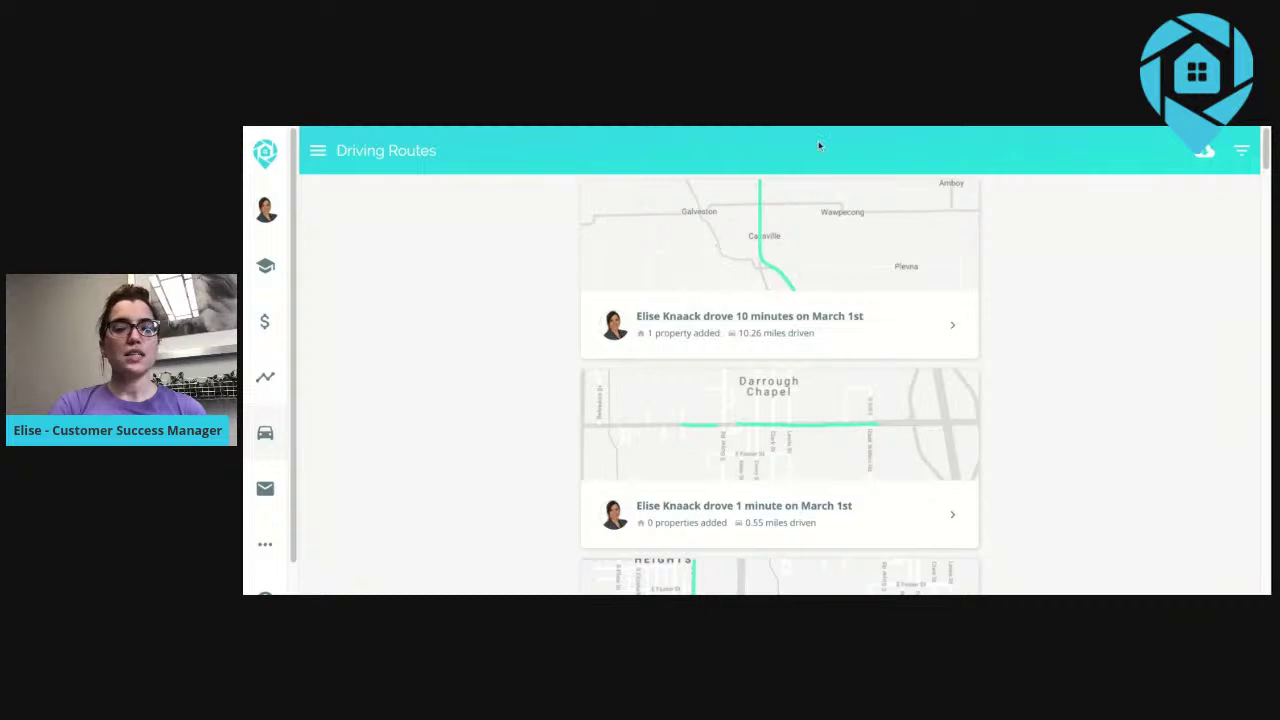
pyautogui.scroll(-1, 297, 453)
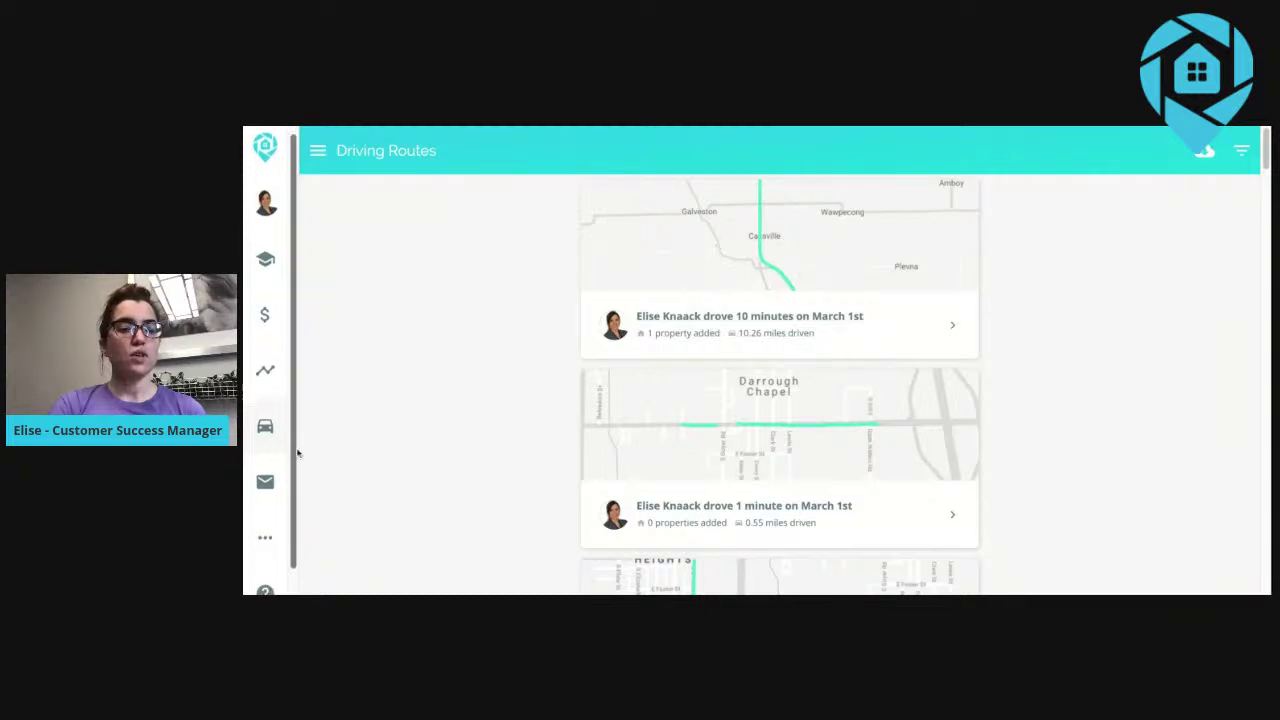
pyautogui.scroll(-2, 297, 453)
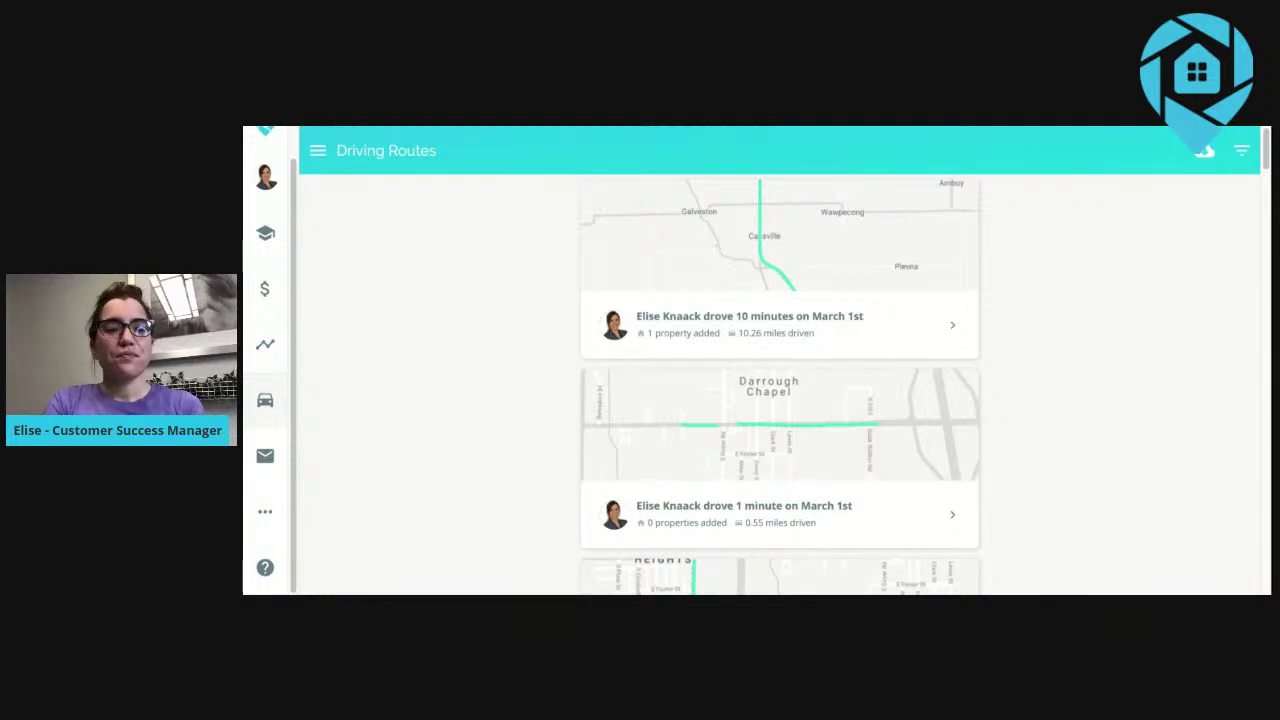
pyautogui.click(267, 459)
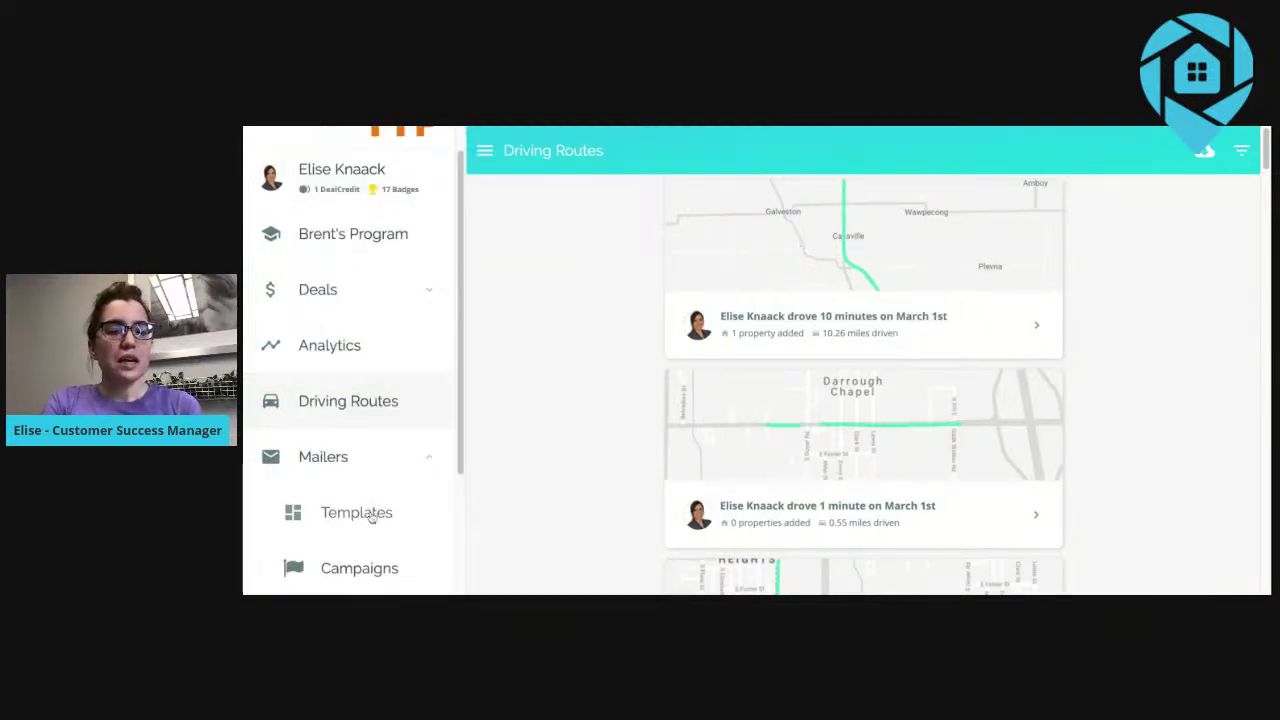
pyautogui.click(372, 514)
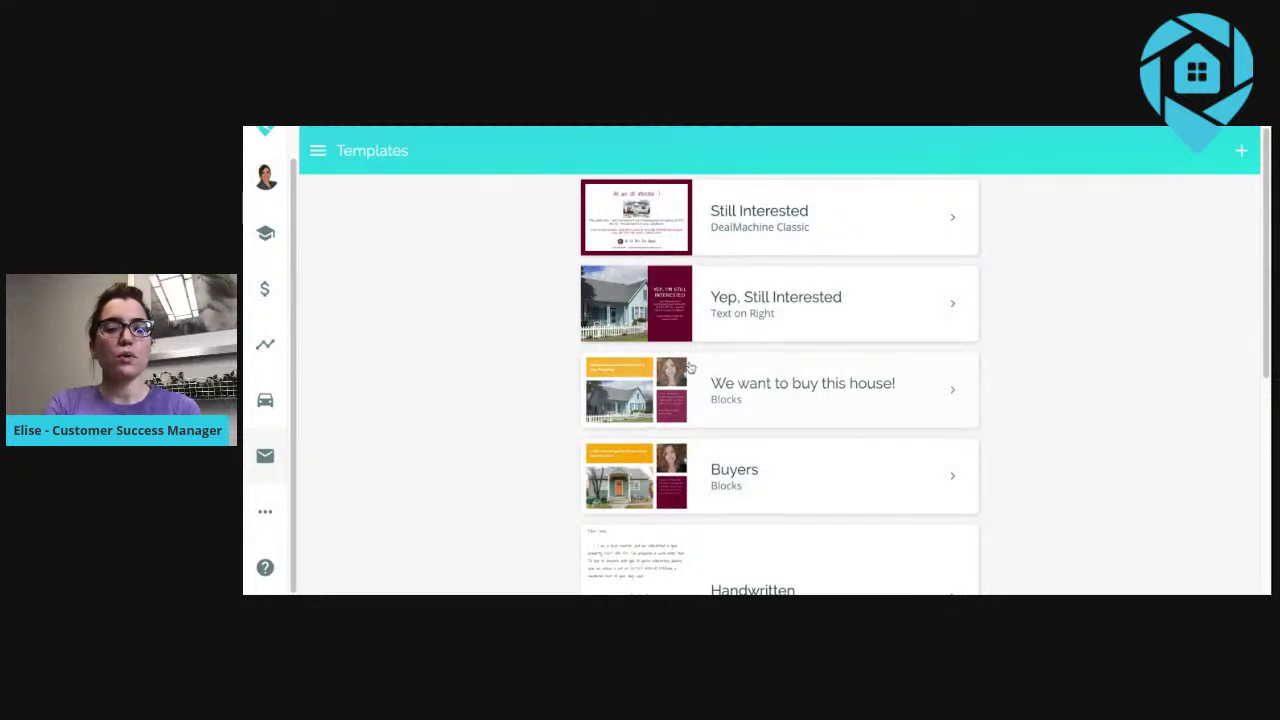
pyautogui.scroll(-1, 689, 368)
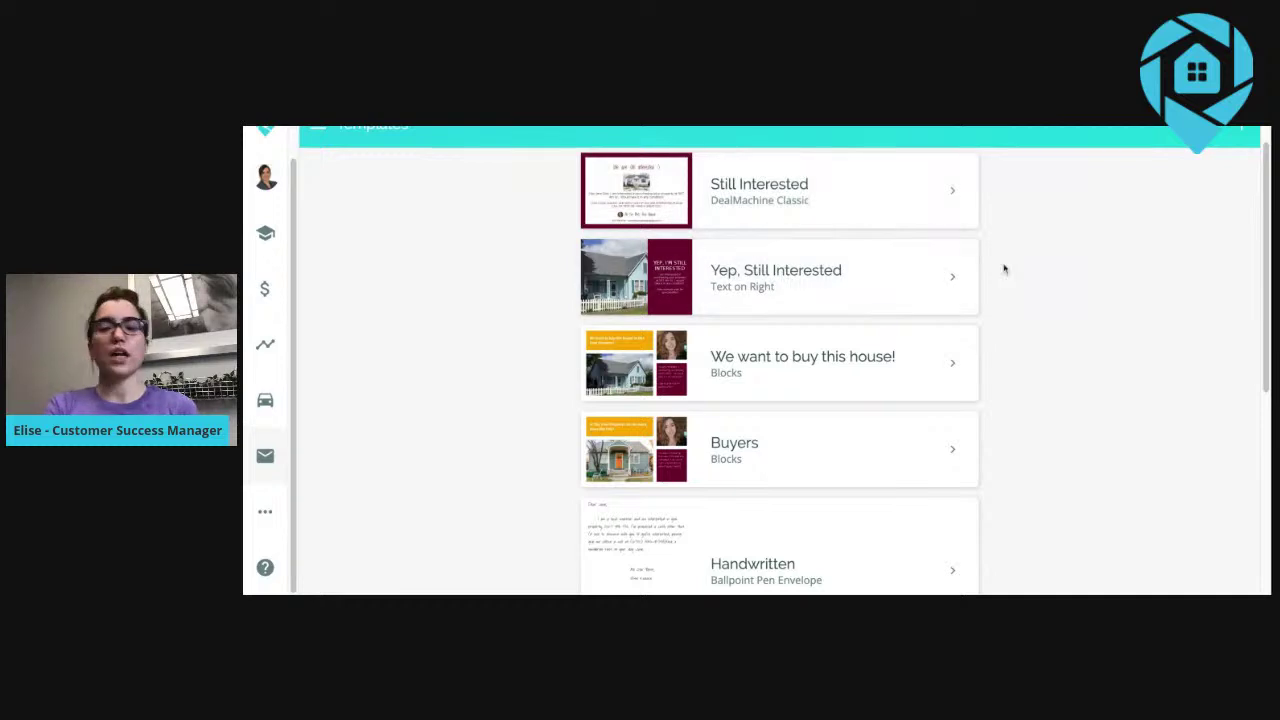
pyautogui.scroll(-3, 1004, 268)
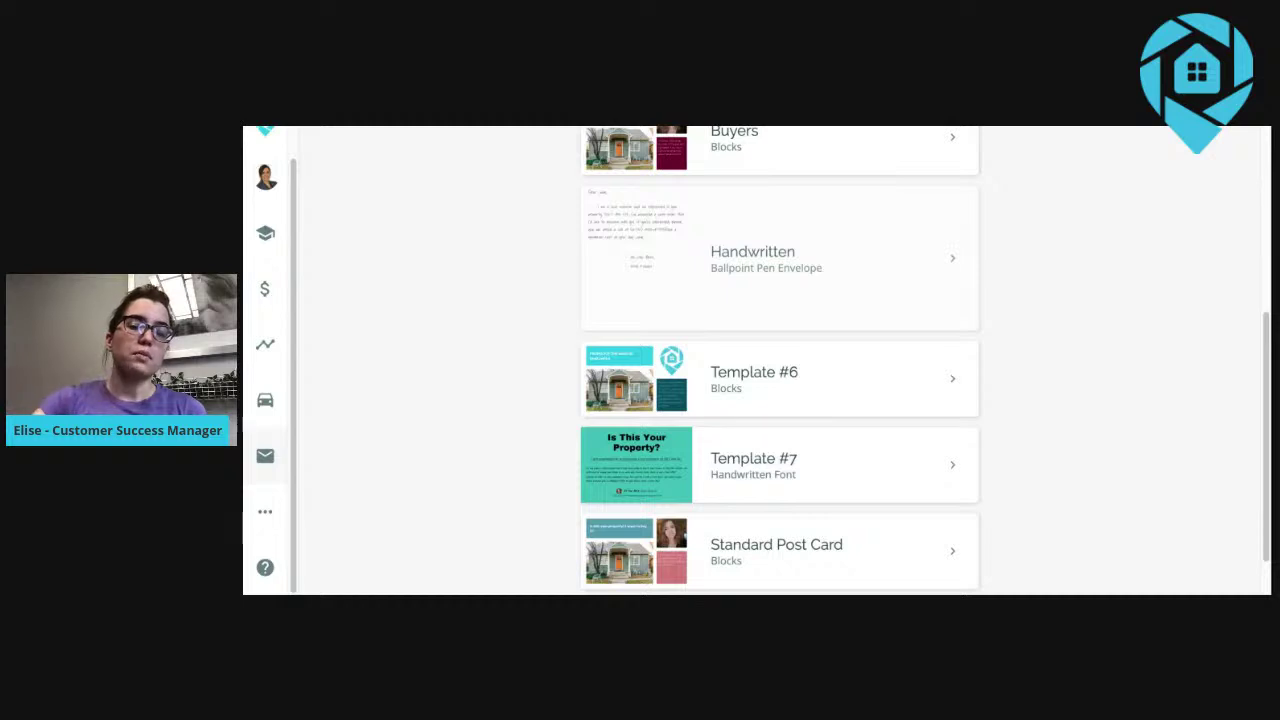
pyautogui.scroll(-1, 780, 360)
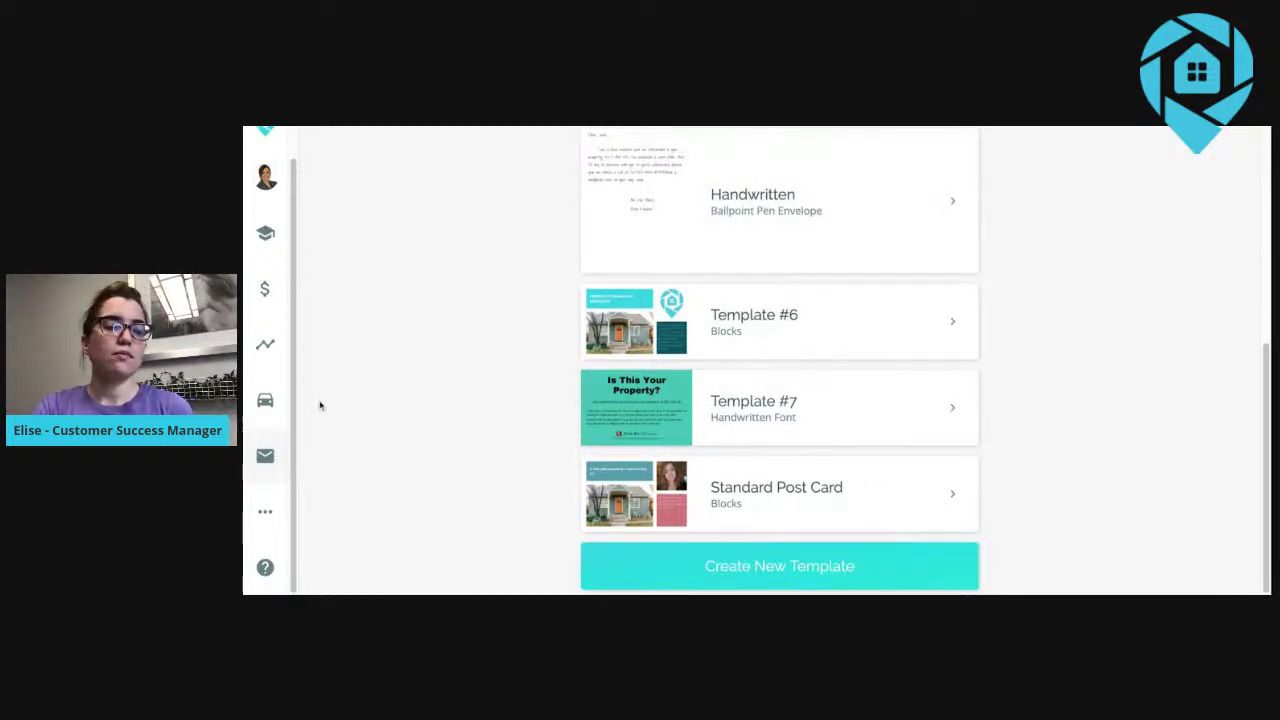
pyautogui.moveTo(266, 456)
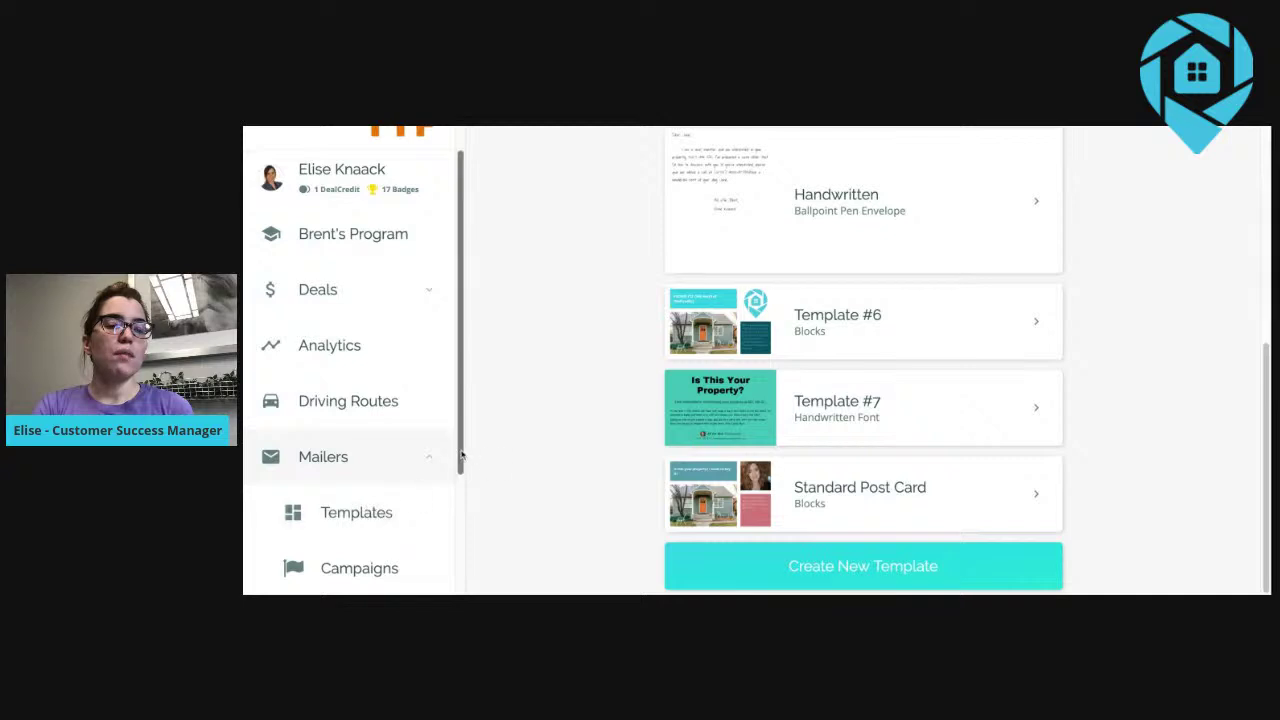
pyautogui.scroll(-3, 430, 462)
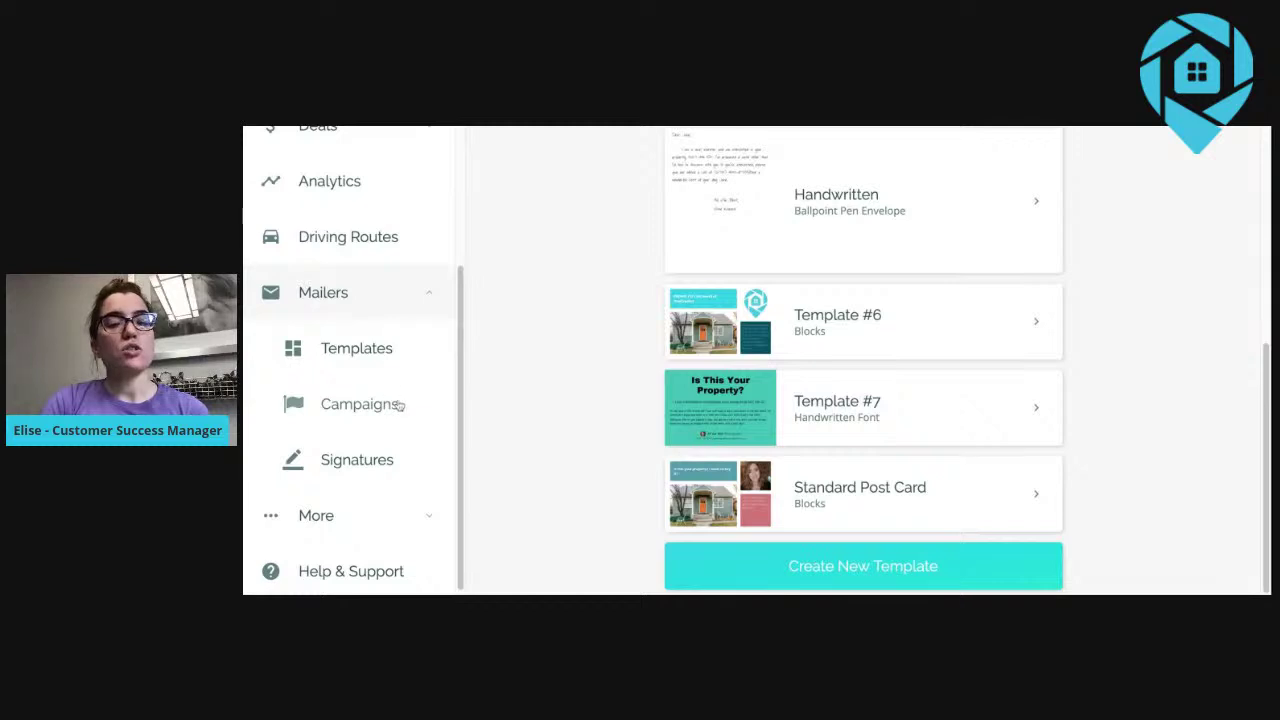
# Review the Vacant Properties campaign's steps, then return to the Campaigns list.
pyautogui.click(400, 405)
pyautogui.click(702, 208)
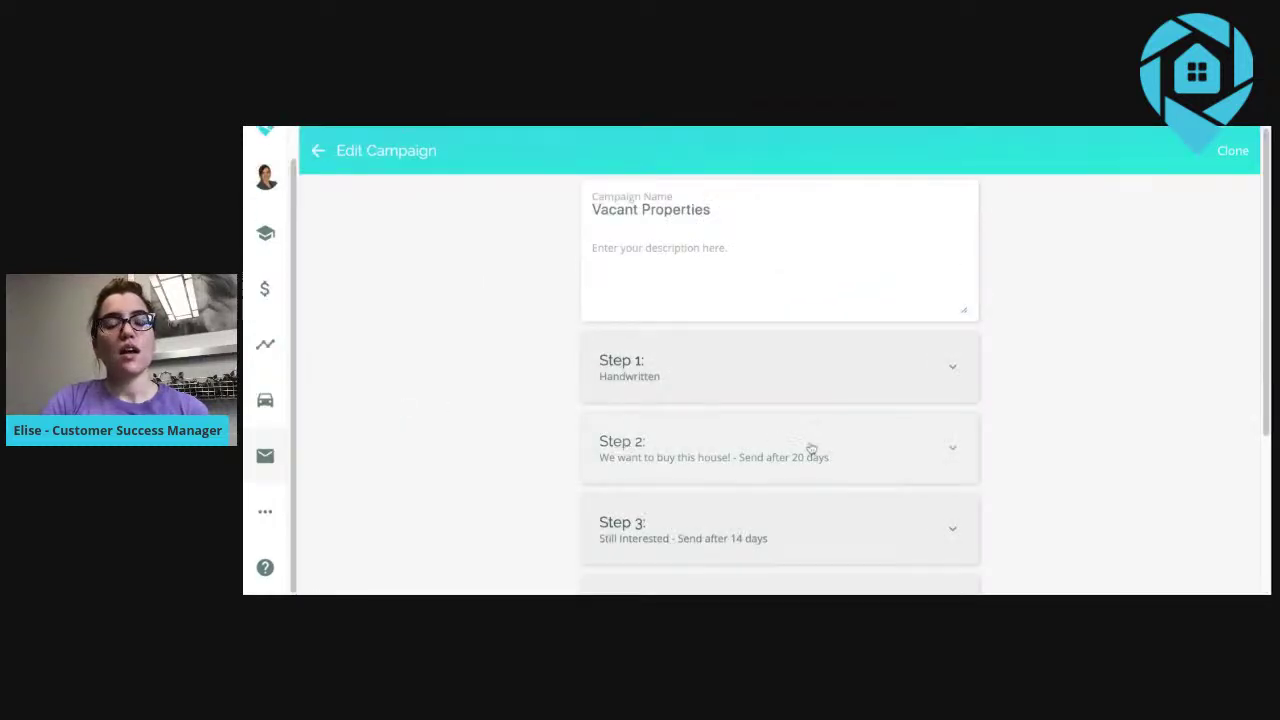
pyautogui.scroll(-3, 800, 532)
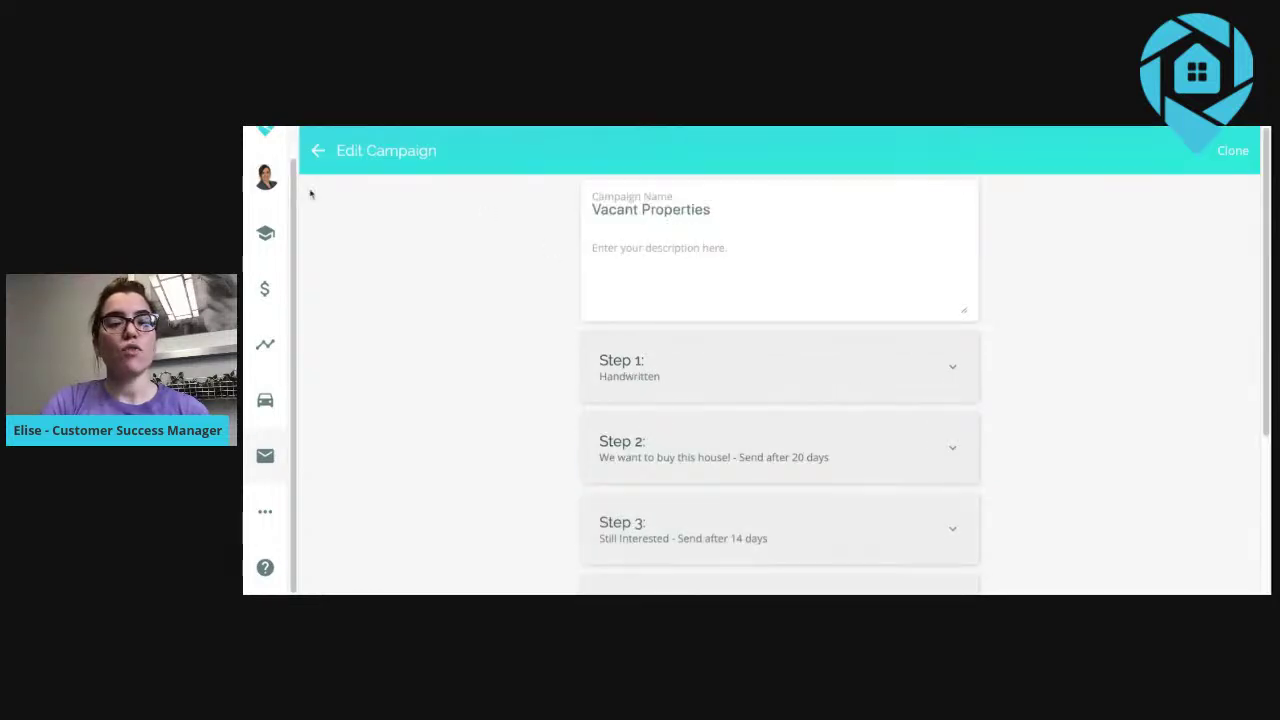
pyautogui.click(318, 150)
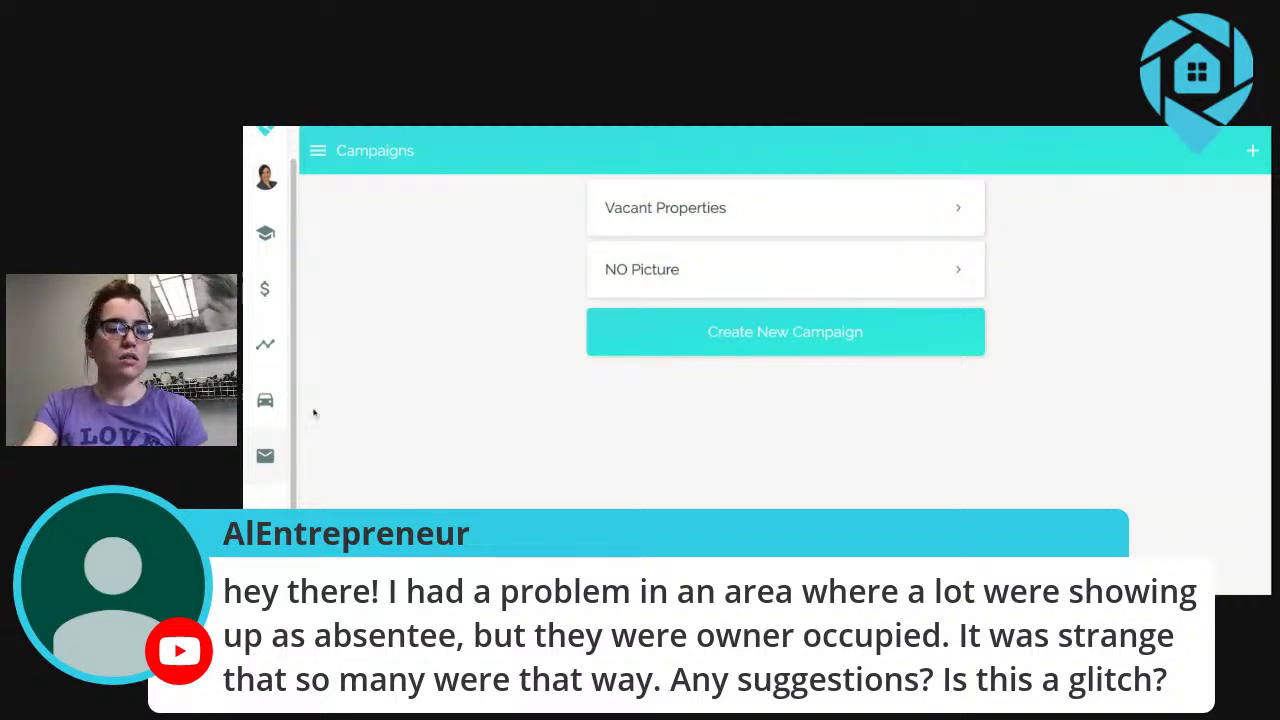
pyautogui.moveTo(265, 457)
pyautogui.scroll(-3, 440, 440)
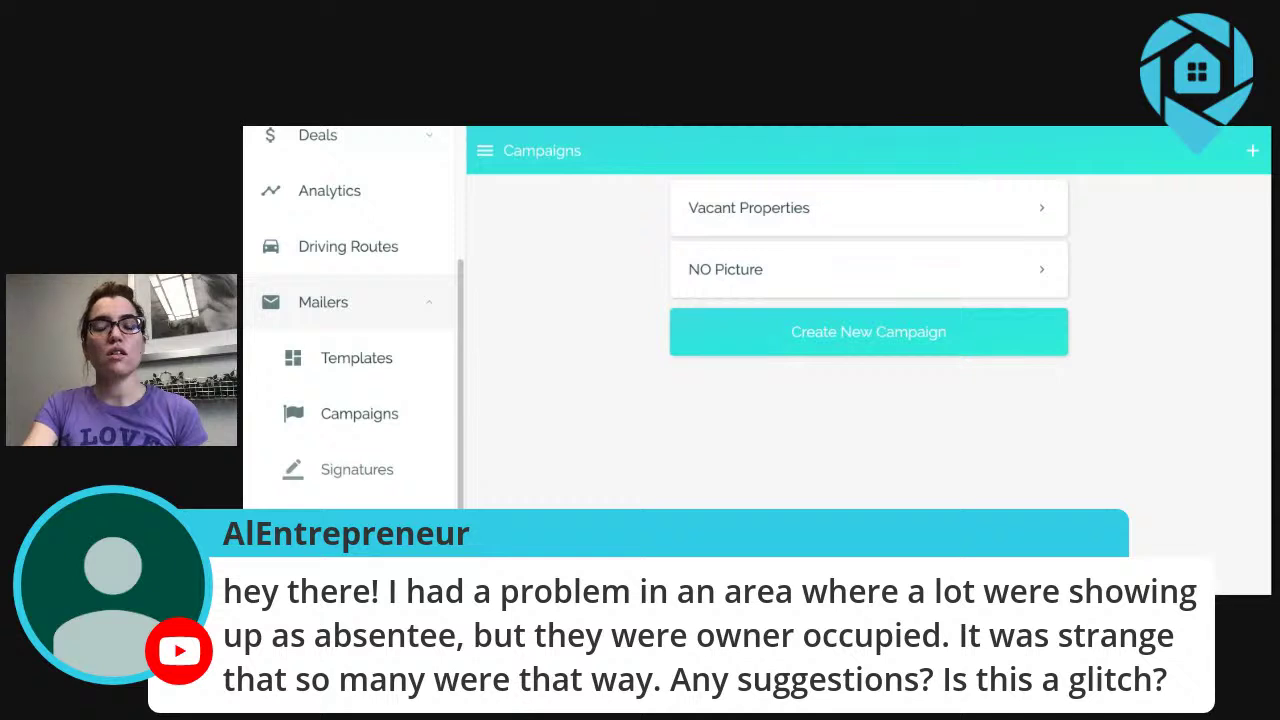
# Open the DealMachine Team mailer signature and review its sign-off, company logo, contact details and return address.
pyautogui.click(350, 468)
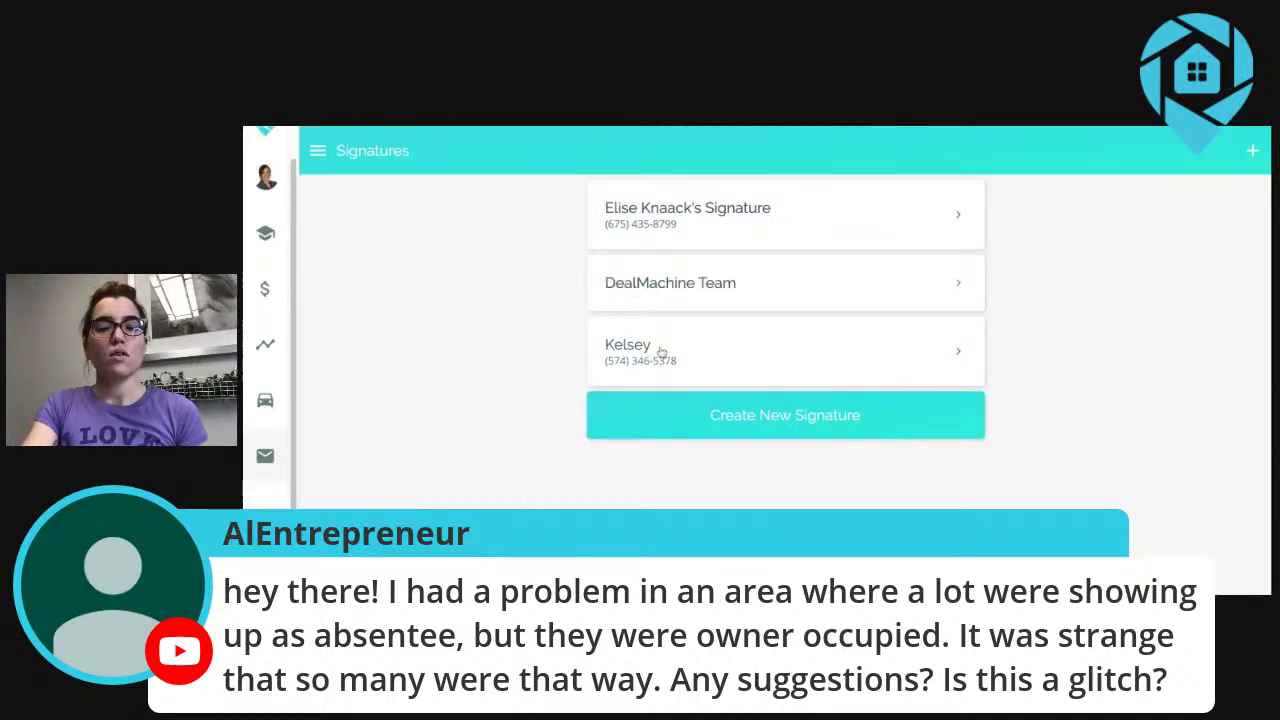
pyautogui.click(676, 289)
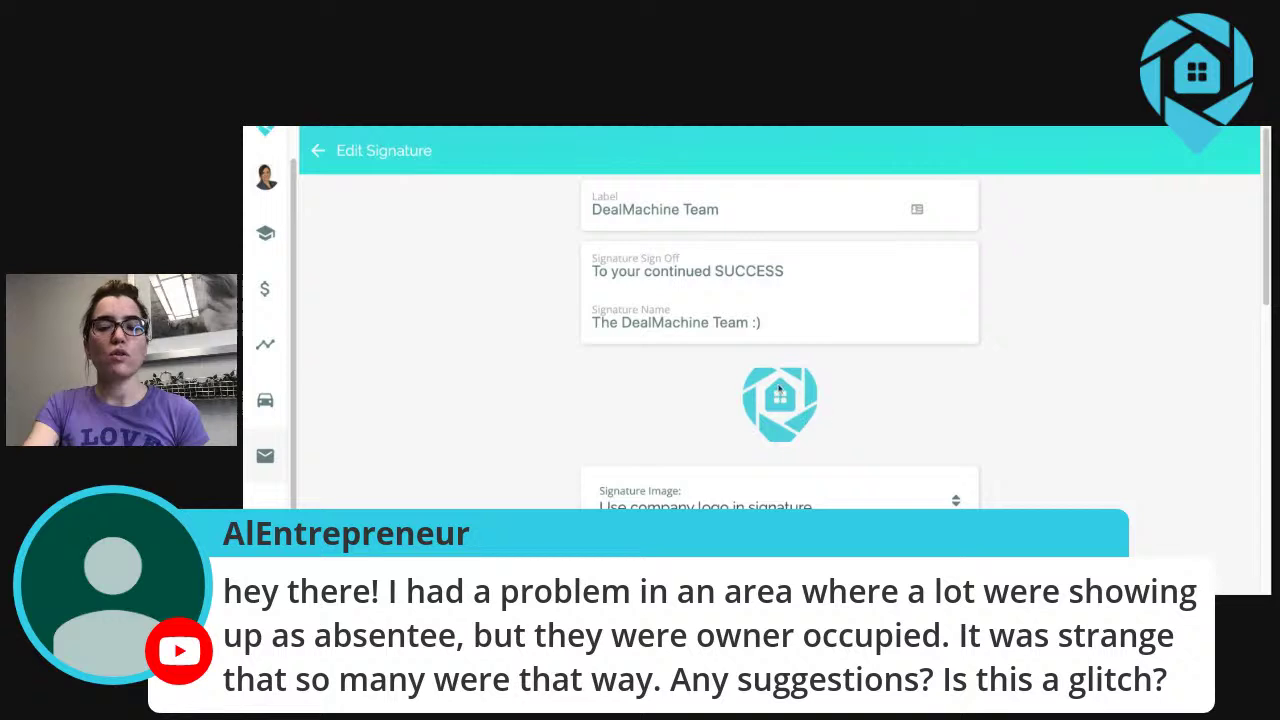
pyautogui.scroll(-3, 729, 419)
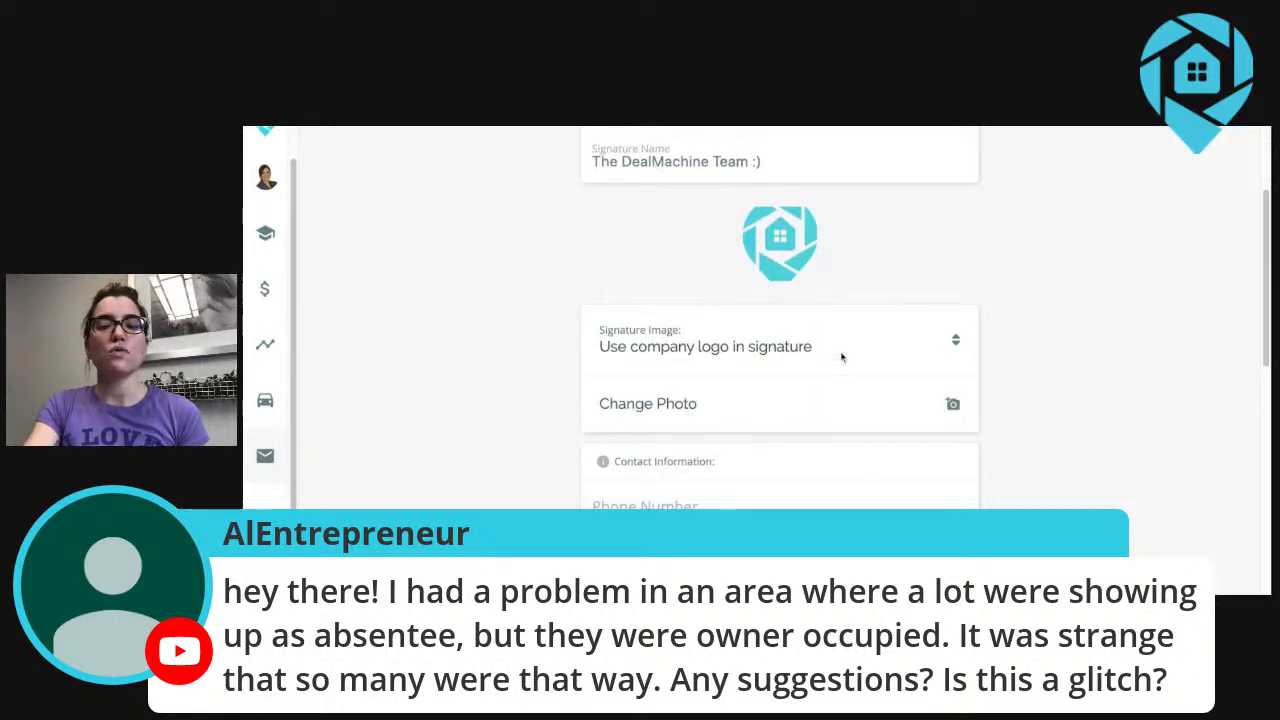
pyautogui.scroll(-7, 794, 330)
pyautogui.scroll(5, 794, 329)
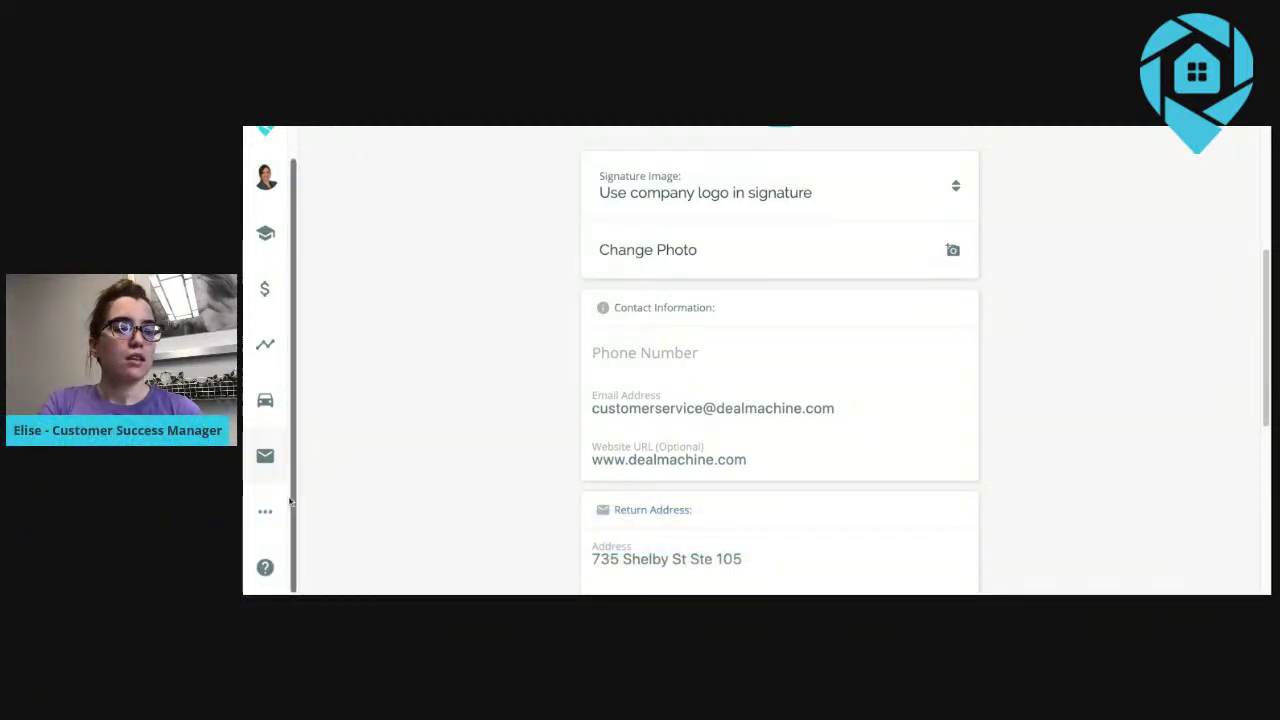
# Go to the Team page and open the Collect DealFinders funnel's Landing Page Info.
pyautogui.moveTo(295, 508)
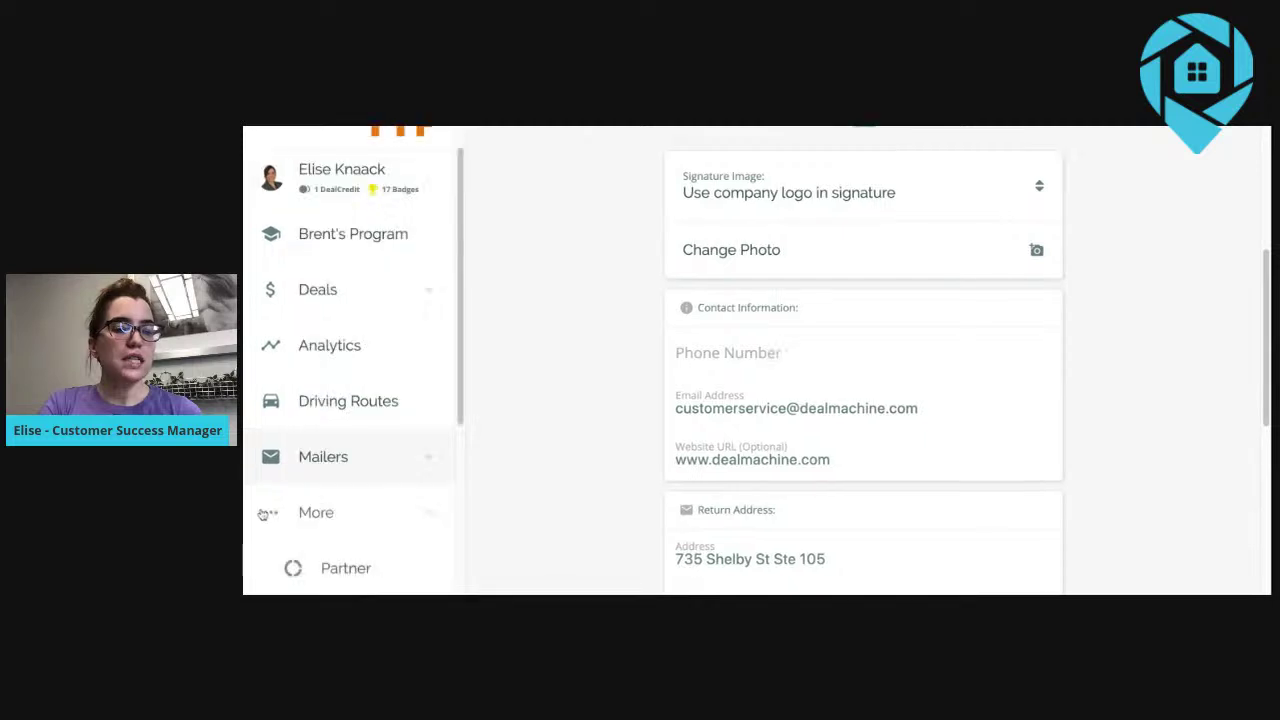
pyautogui.scroll(-3, 331, 512)
pyautogui.click(335, 490)
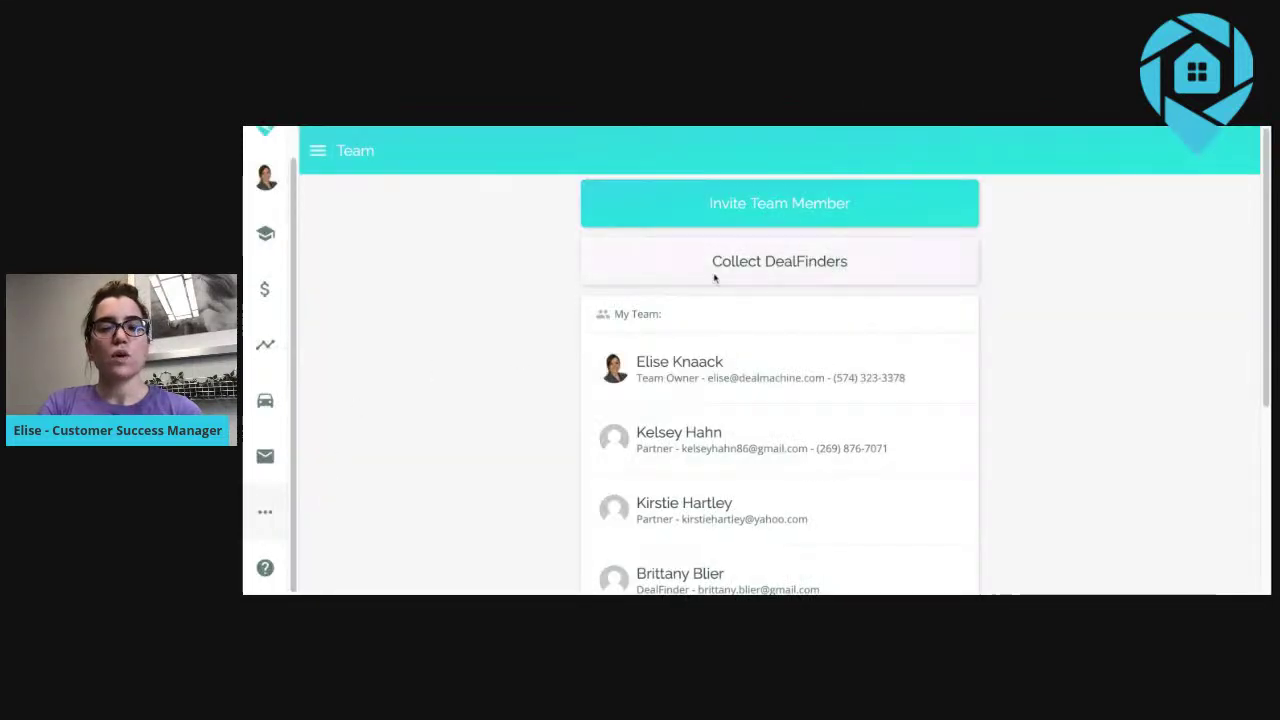
pyautogui.click(735, 262)
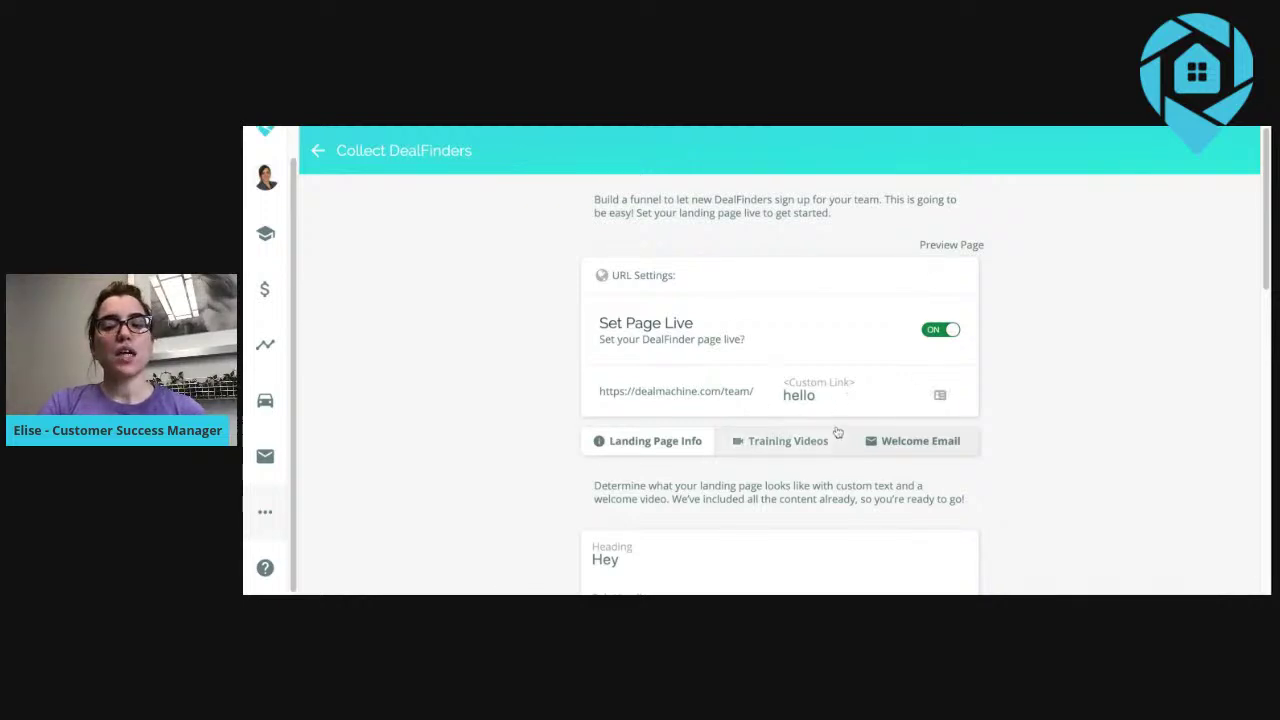
pyautogui.scroll(-2, 836, 432)
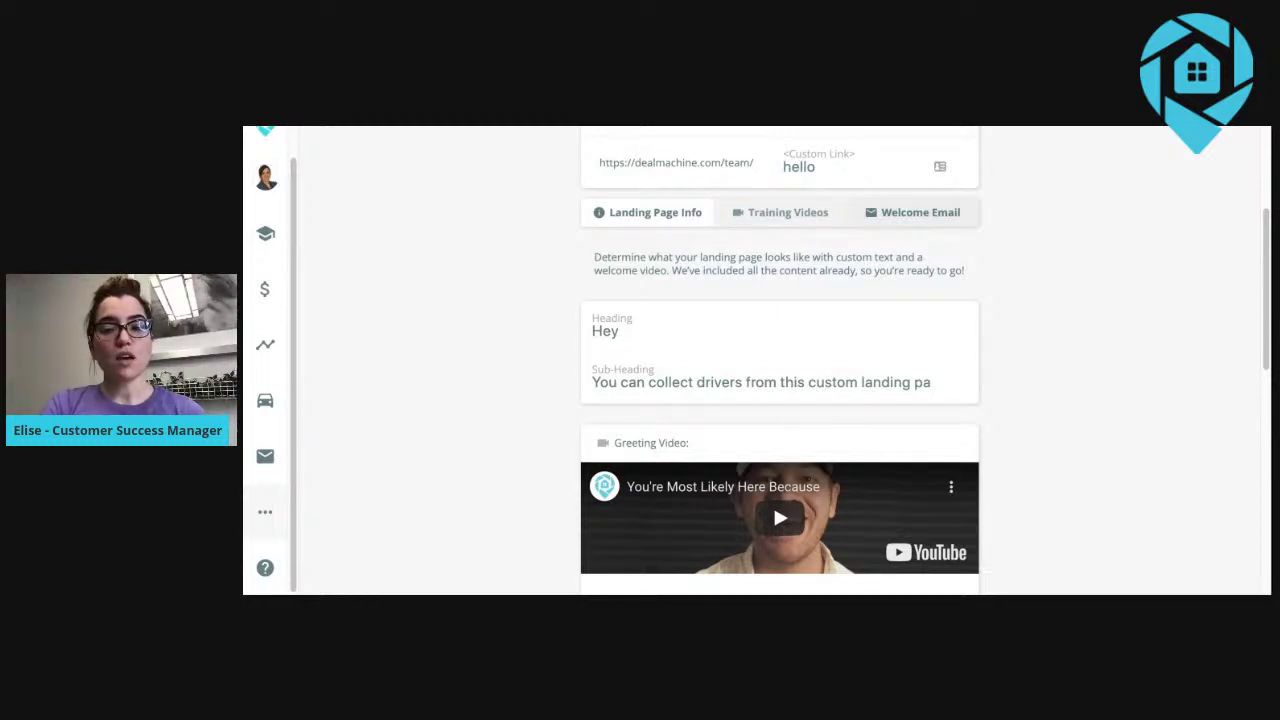
# Review the funnel's Training Videos and Welcome Email settings, then return to the Team page.
pyautogui.click(788, 212)
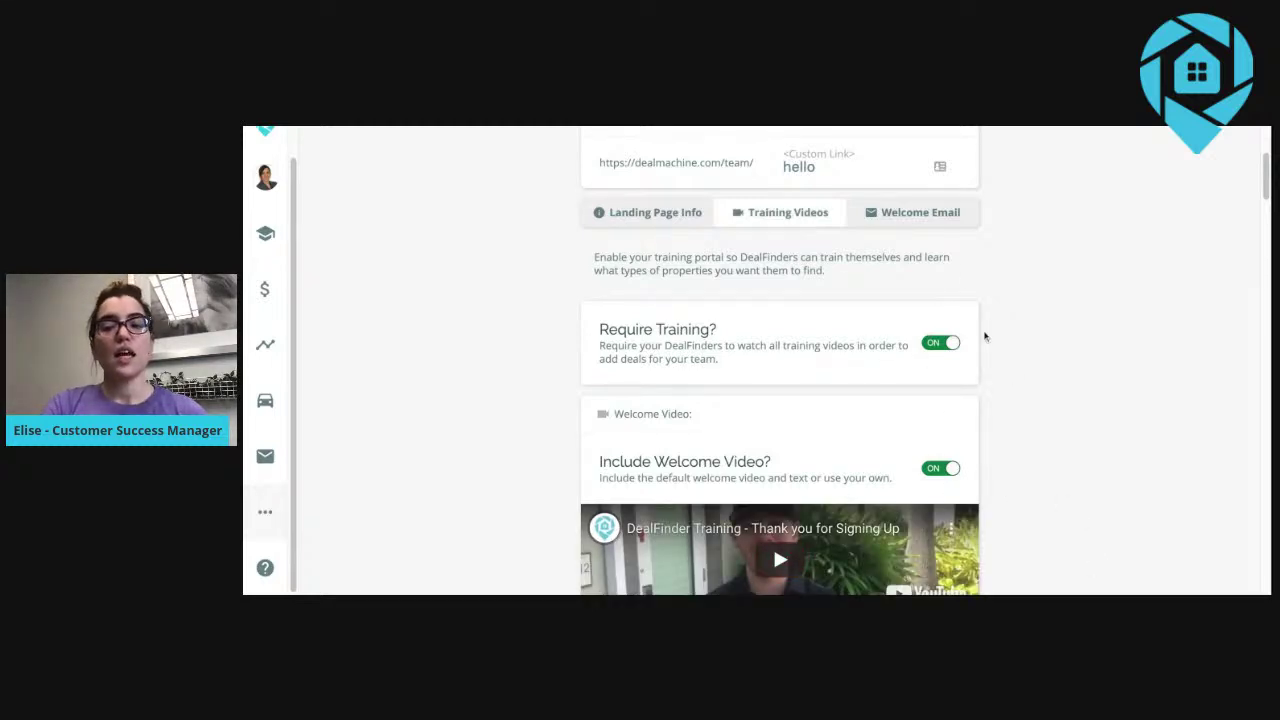
pyautogui.click(930, 215)
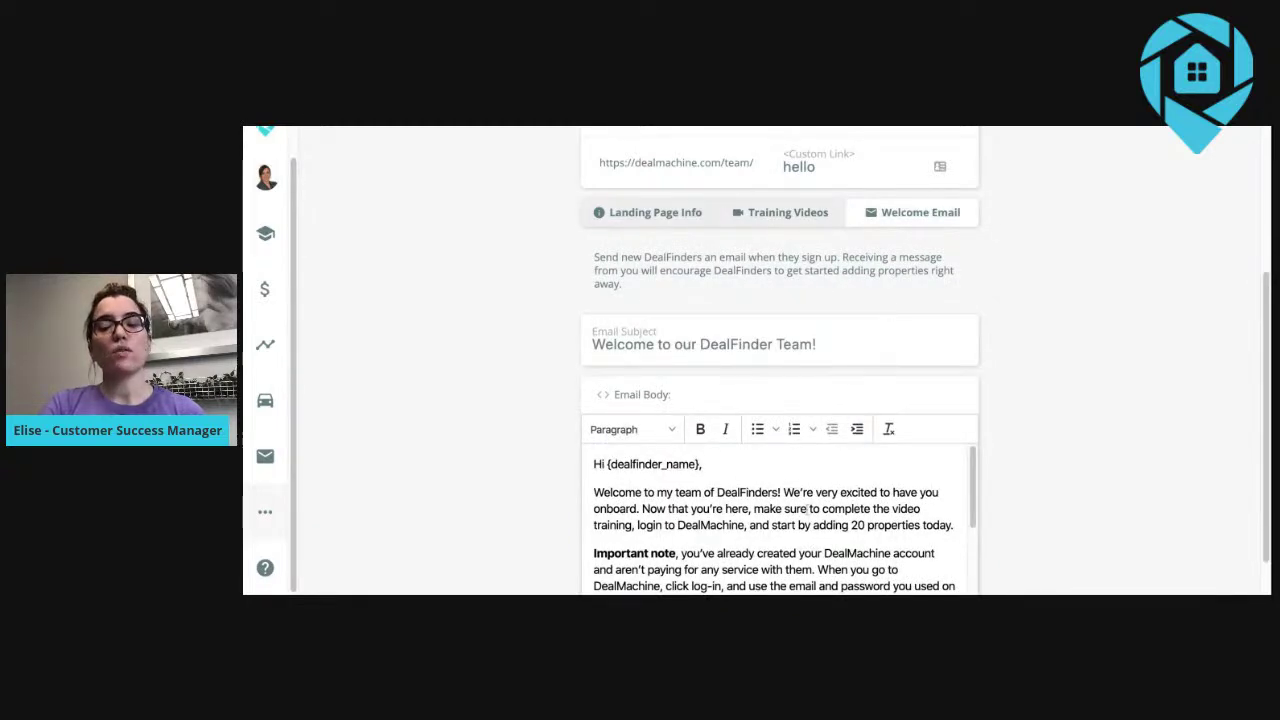
pyautogui.scroll(3, 838, 491)
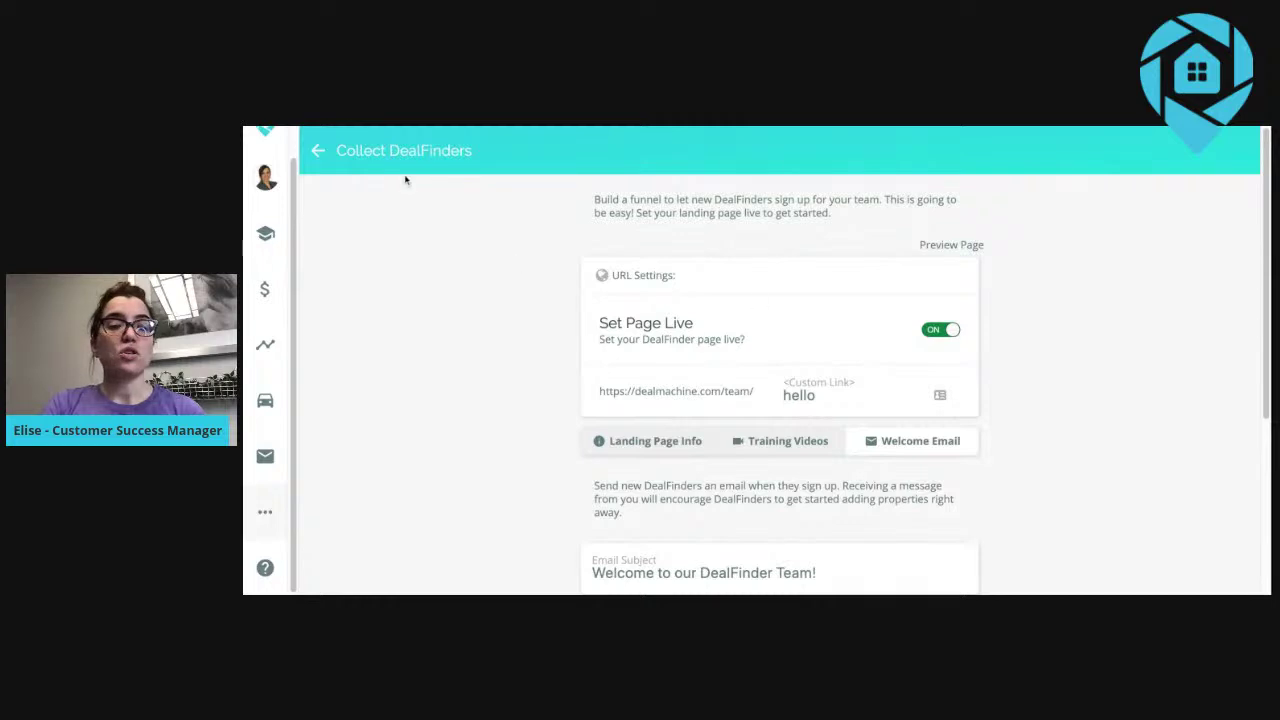
pyautogui.click(317, 151)
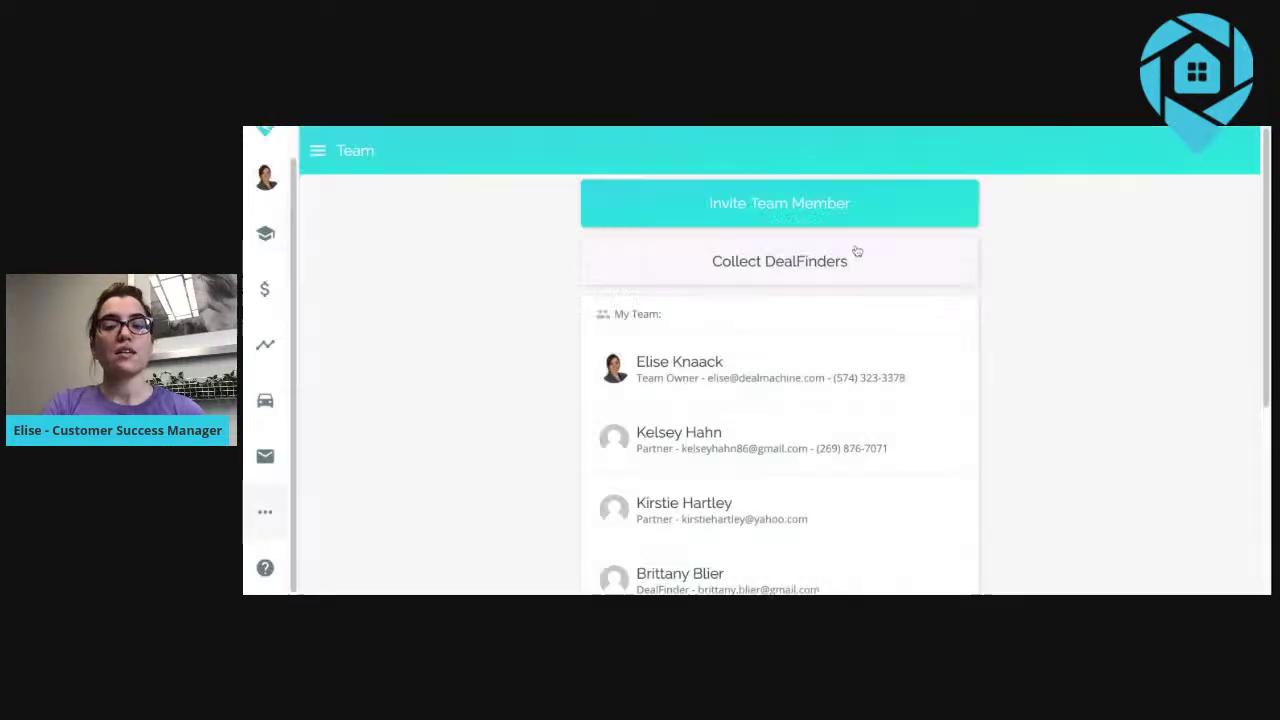
pyautogui.click(814, 205)
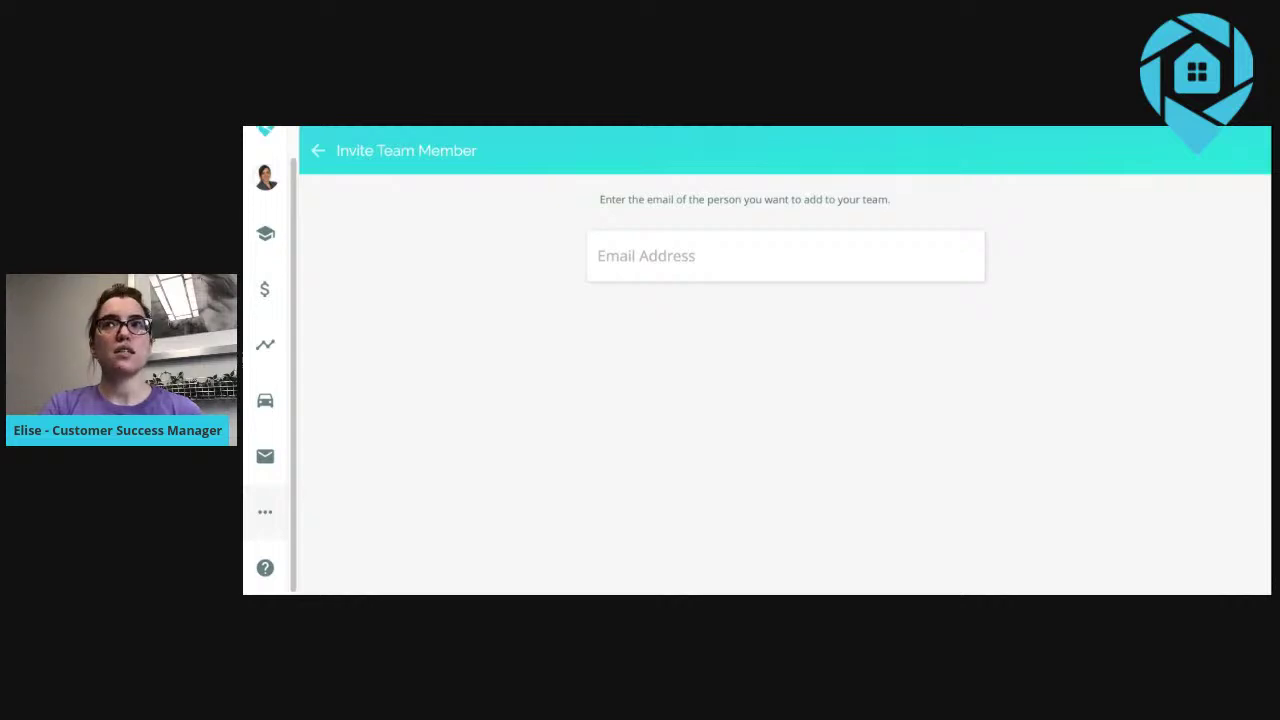
pyautogui.click(267, 505)
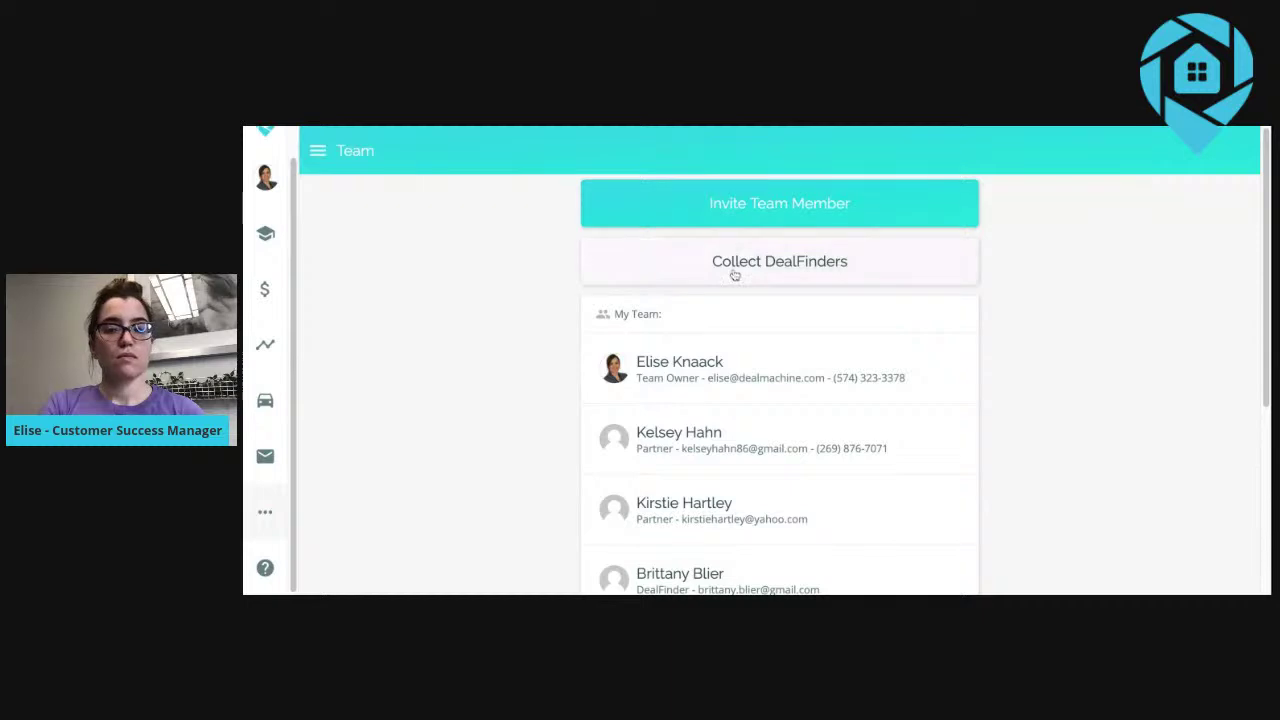
pyautogui.click(734, 274)
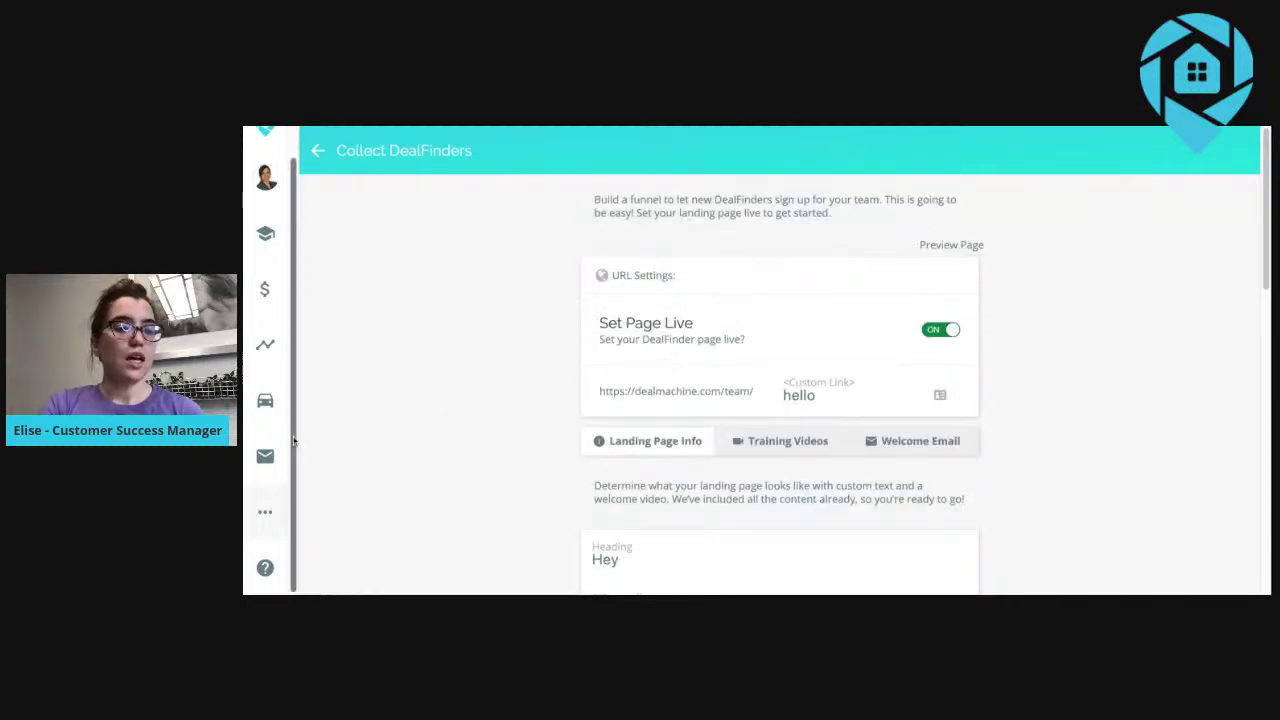
pyautogui.moveTo(273, 510)
pyautogui.scroll(-3, 452, 590)
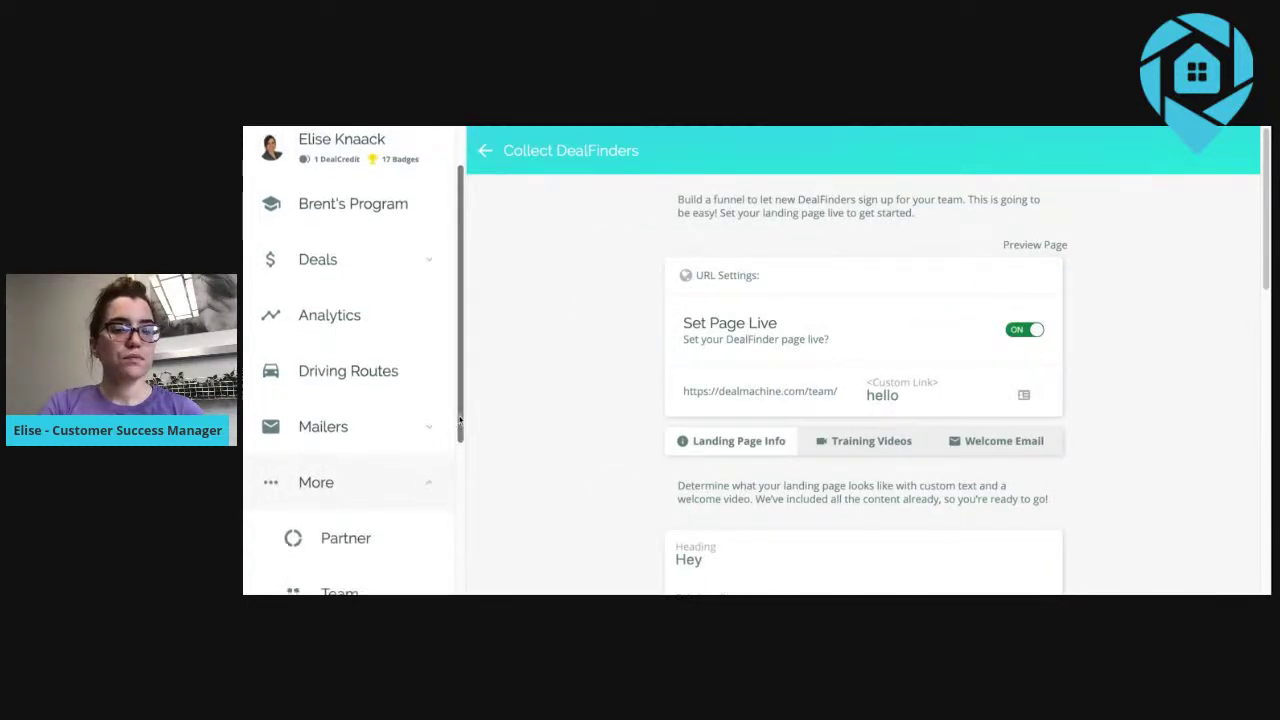
pyautogui.click(412, 401)
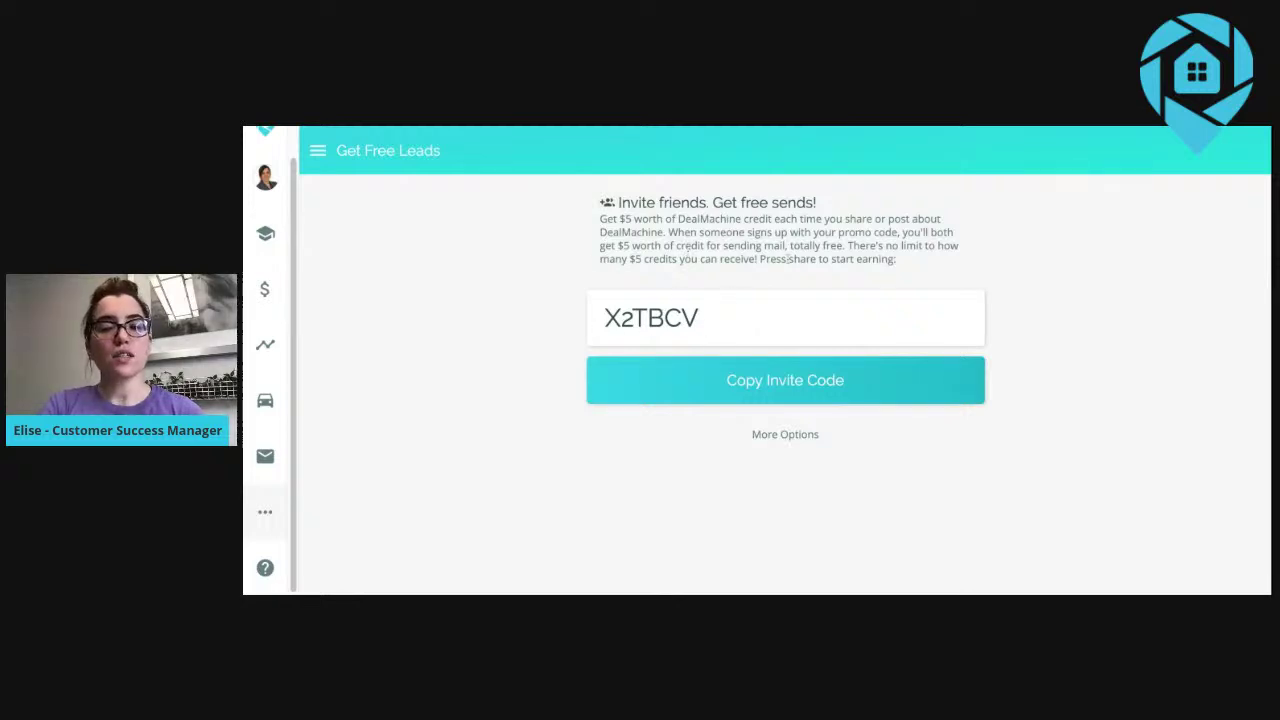
# Expand the sidebar's More pages to reach Get Free Leads, with its $5 mailing credit referral offer.
pyautogui.click(283, 518)
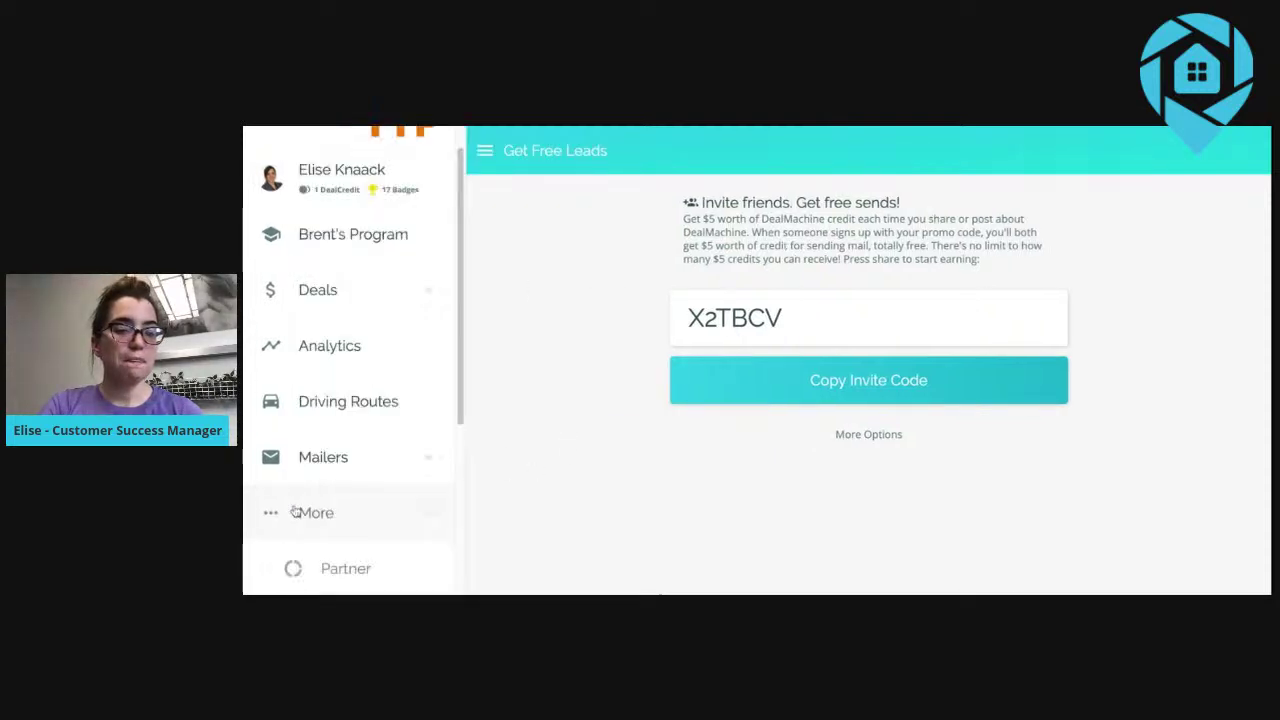
pyautogui.scroll(-2, 463, 427)
pyautogui.scroll(-2, 463, 427)
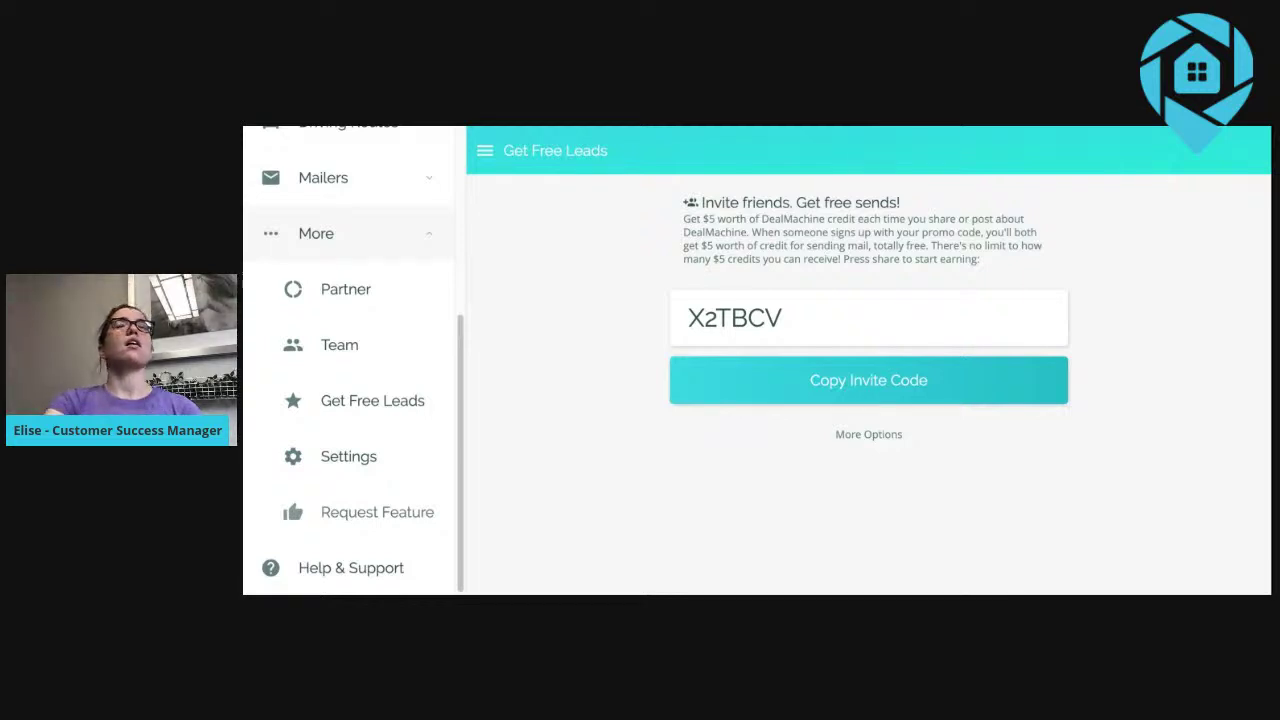
# In Settings, toggle 'Use in dark mode?' on then off, and scroll down to the export options.
pyautogui.click(380, 458)
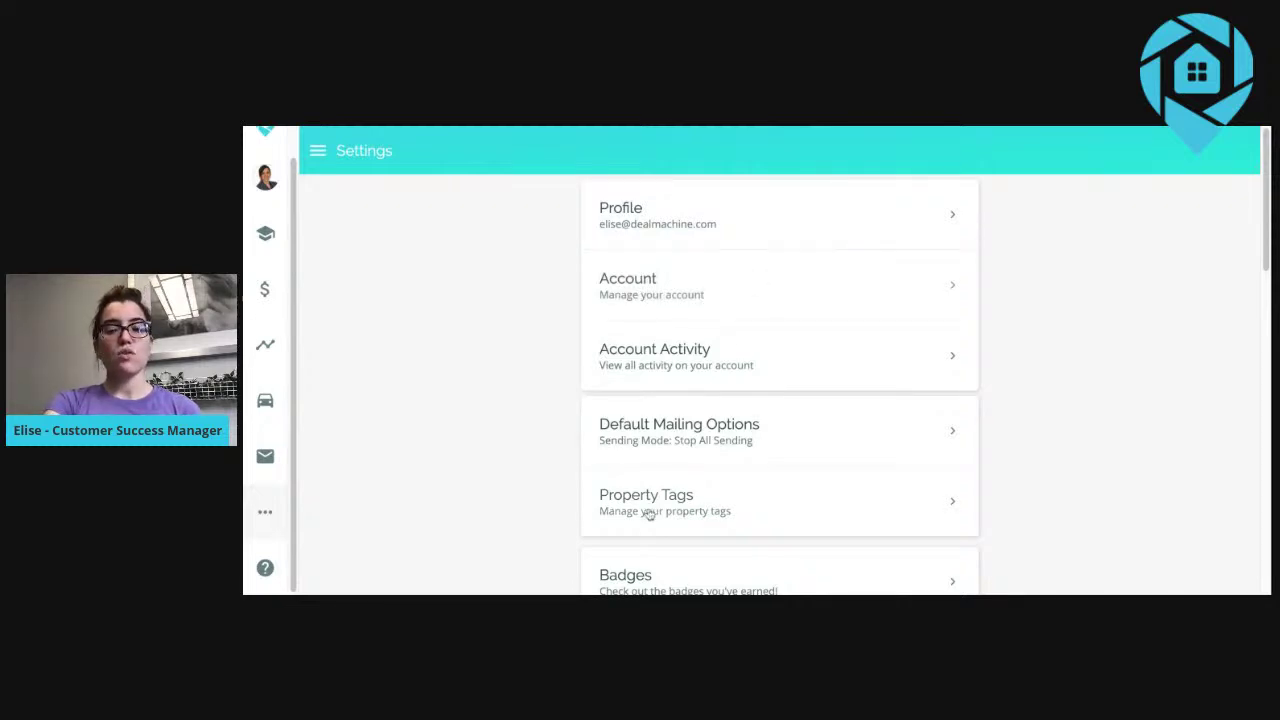
pyautogui.scroll(-3, 820, 517)
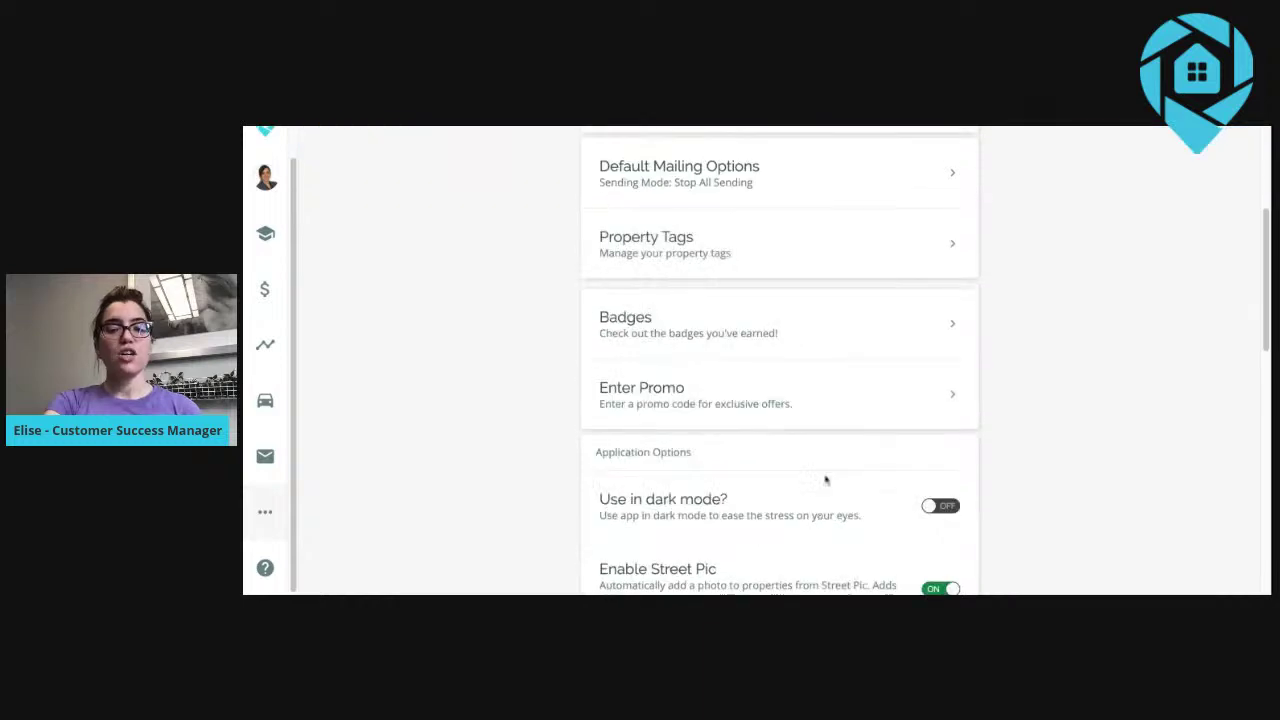
pyautogui.click(945, 508)
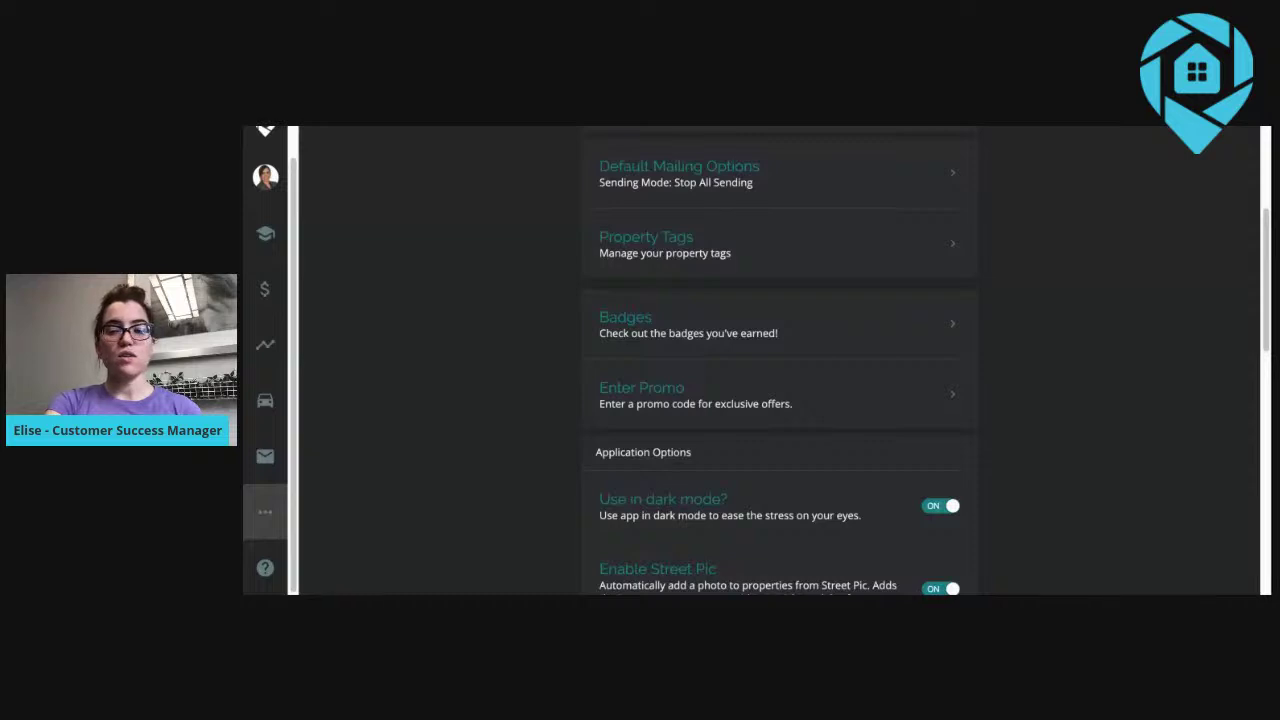
pyautogui.click(940, 505)
pyautogui.scroll(-2, 943, 478)
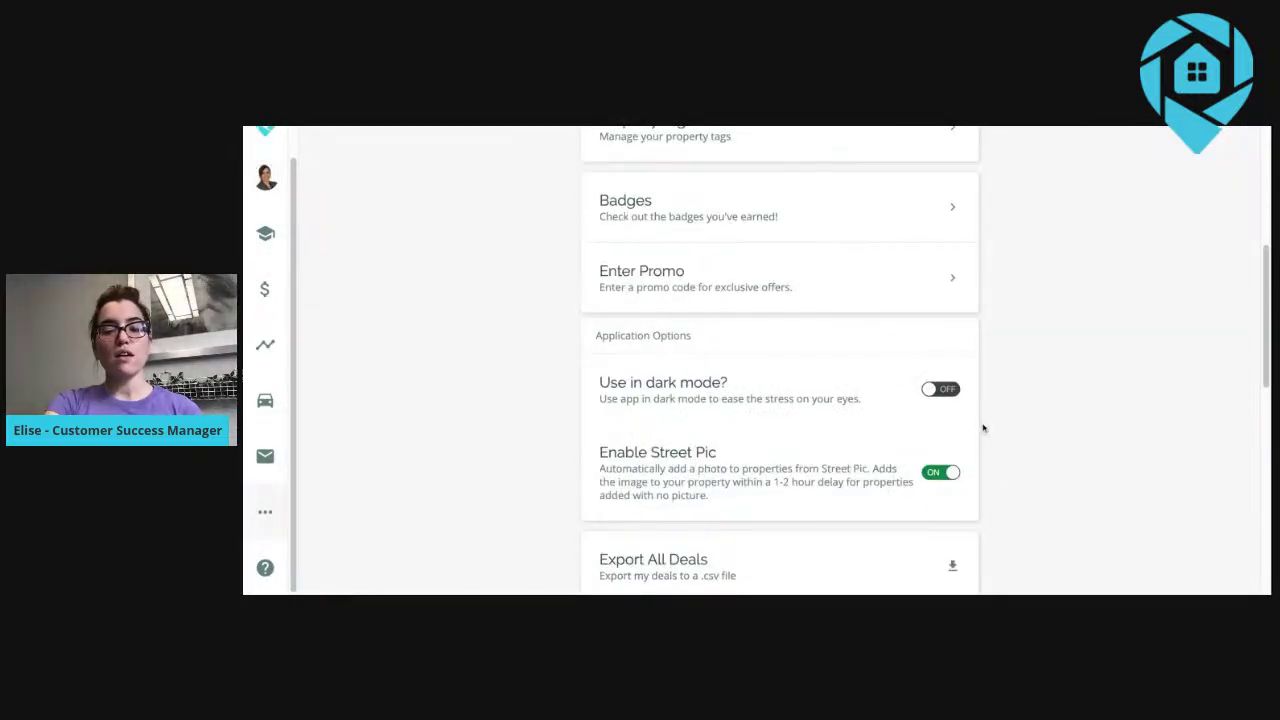
pyautogui.scroll(-5, 983, 430)
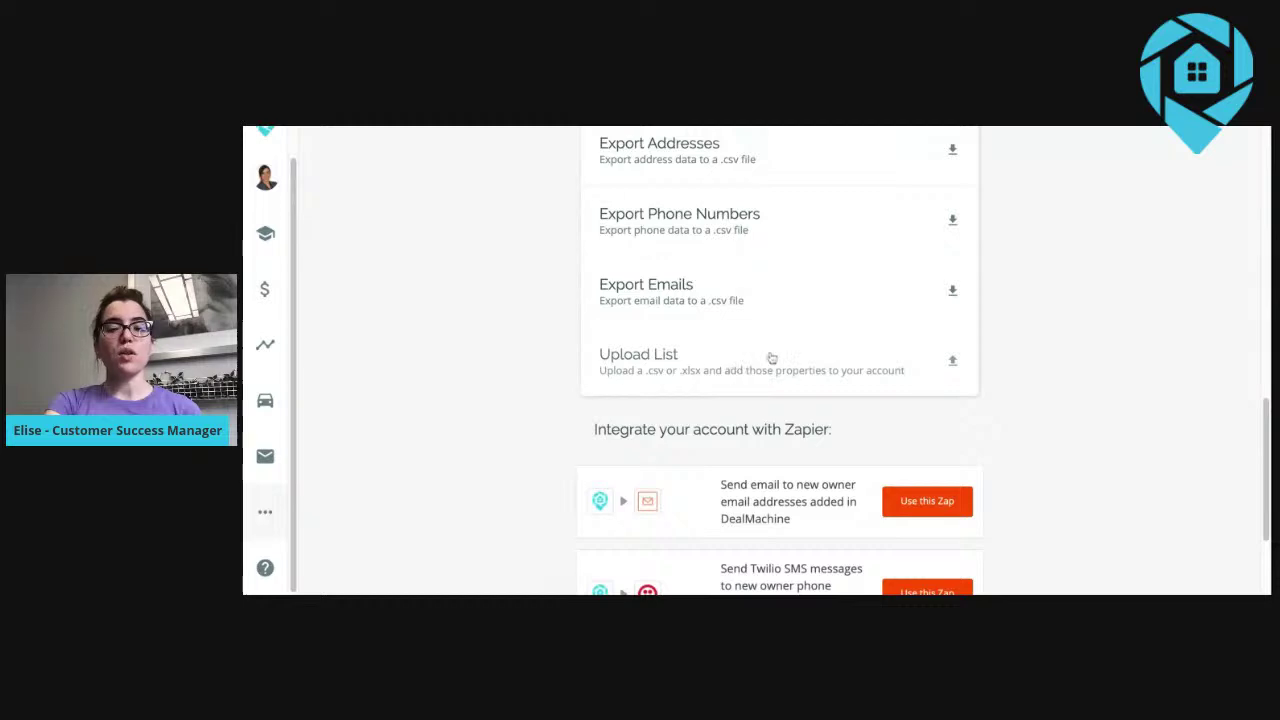